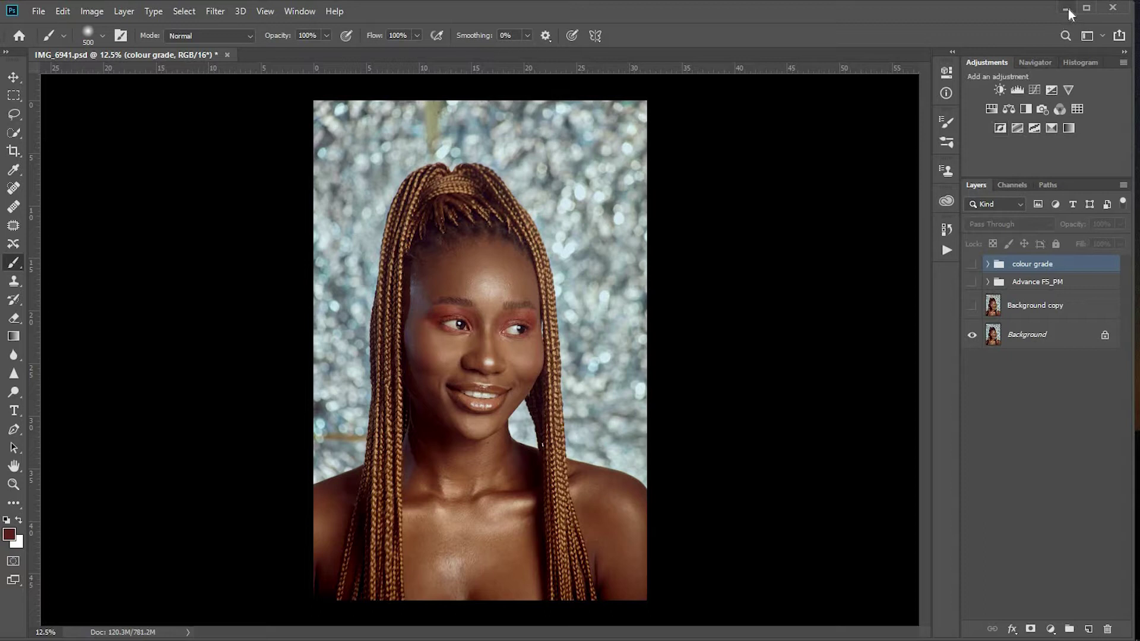
Switch to Capture One and compare the before and after versions of IMG_6941.CR2 across the whole portrait.
{"action": "left_click", "coordinate": [1087, 7]}
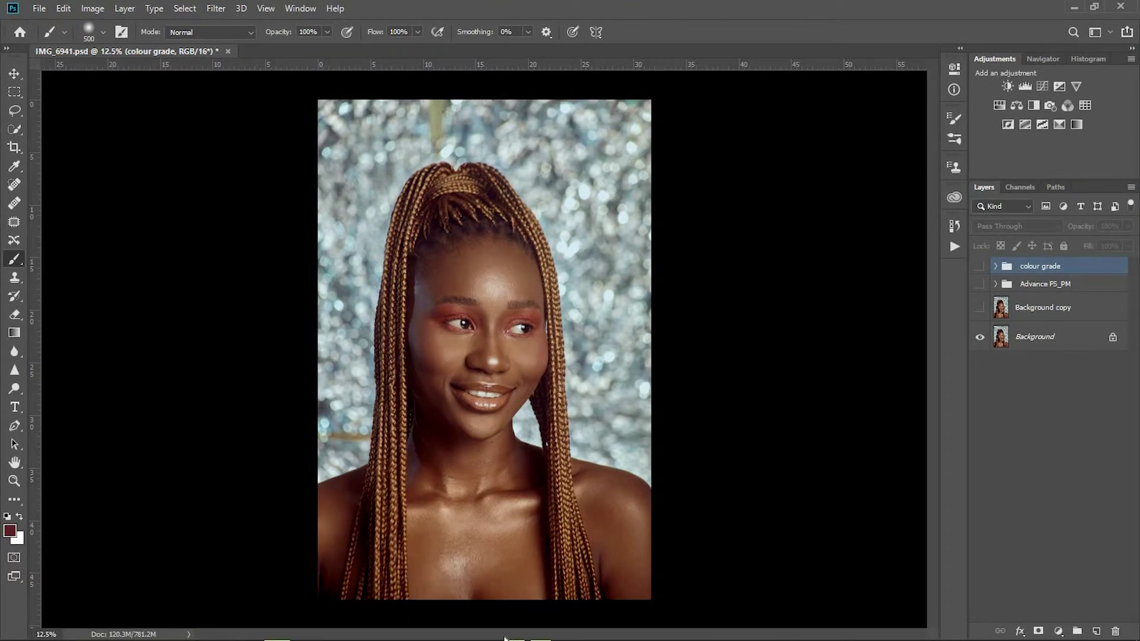
{"action": "left_click", "coordinate": [541, 631]}
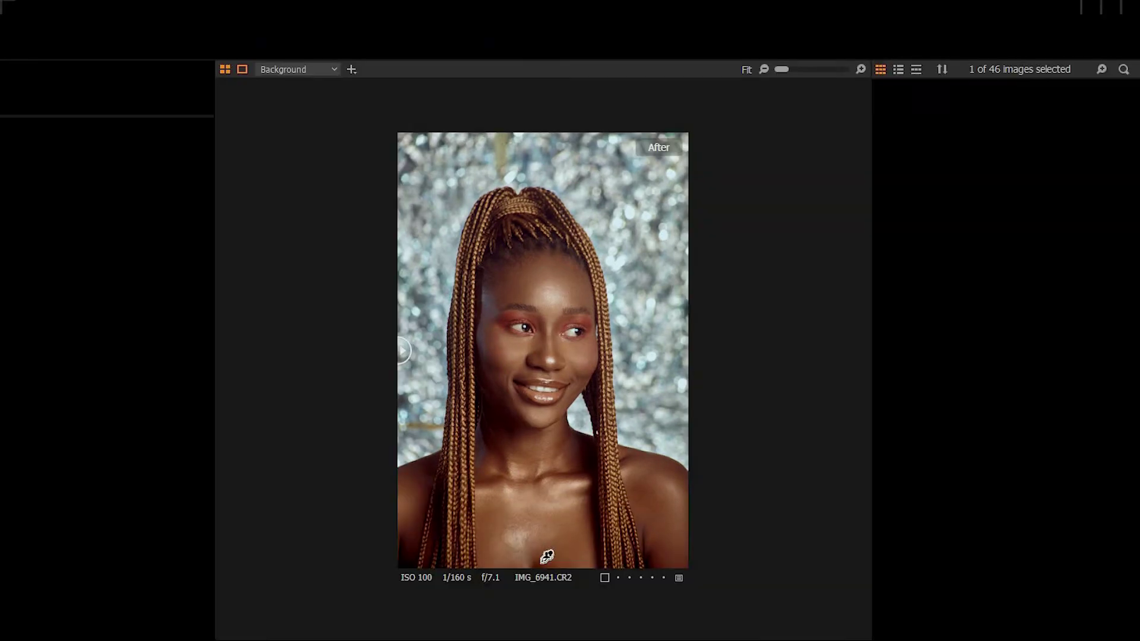
{"action": "left_click_drag", "start_coordinate": [404, 351], "coordinate": [608, 351]}
{"action": "left_click_drag", "start_coordinate": [687, 356], "coordinate": [742, 360]}
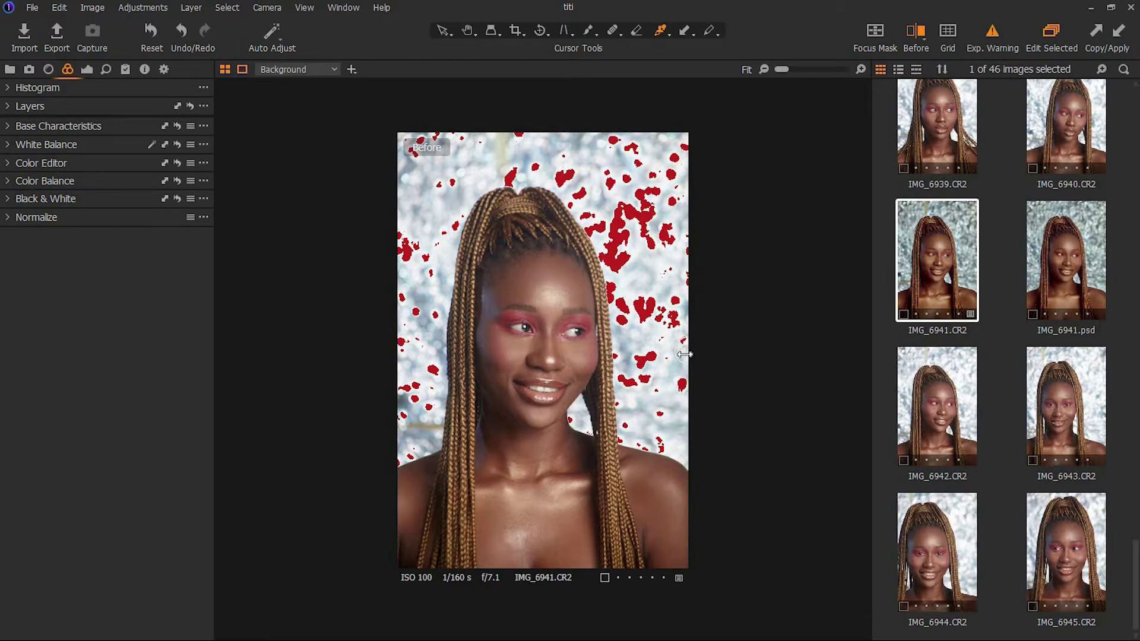
{"action": "left_click_drag", "start_coordinate": [684, 354], "coordinate": [671, 356]}
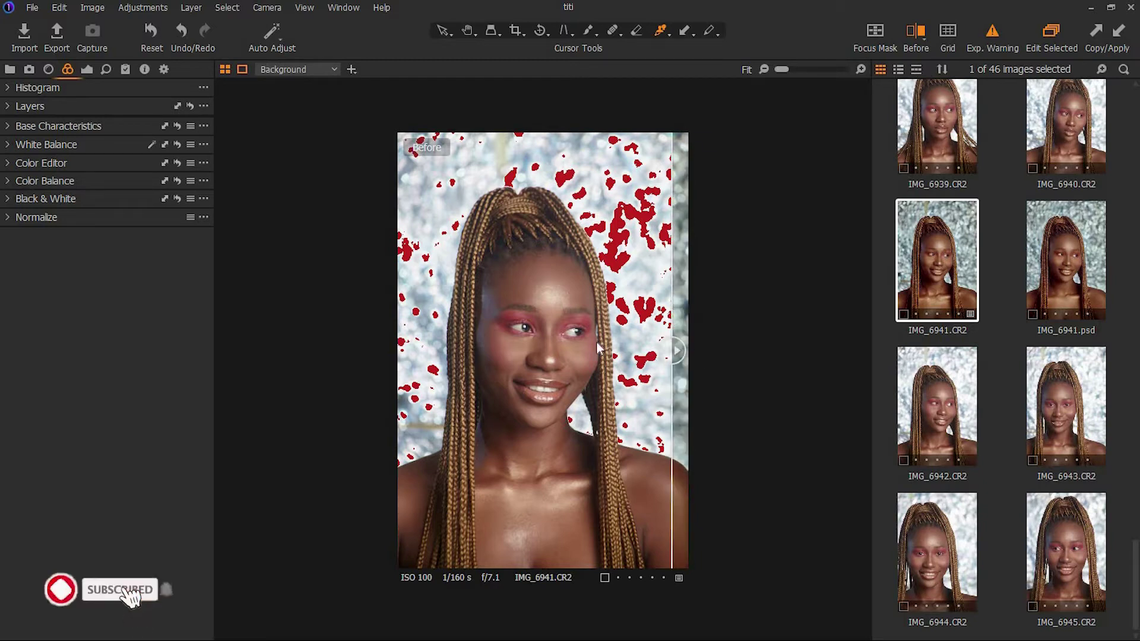
{"action": "left_click_drag", "start_coordinate": [597, 348], "coordinate": [359, 349]}
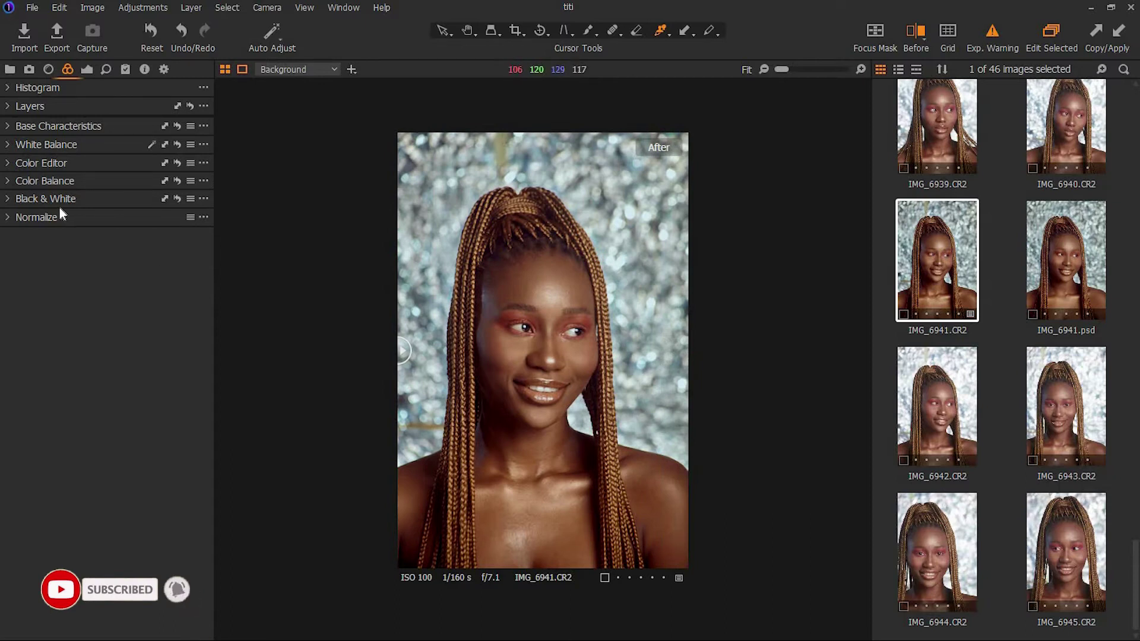
Review the Levels and White Balance settings applied to IMG_6941.CR2.
{"action": "left_click", "coordinate": [86, 69]}
{"action": "left_click", "coordinate": [11, 219]}
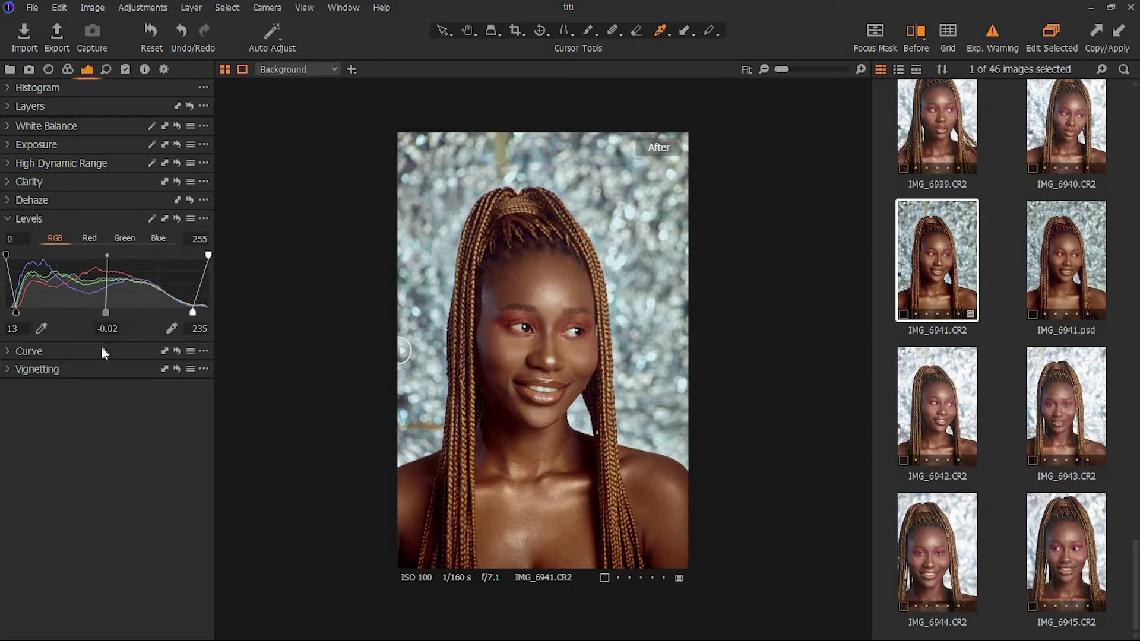
{"action": "left_click", "coordinate": [10, 218]}
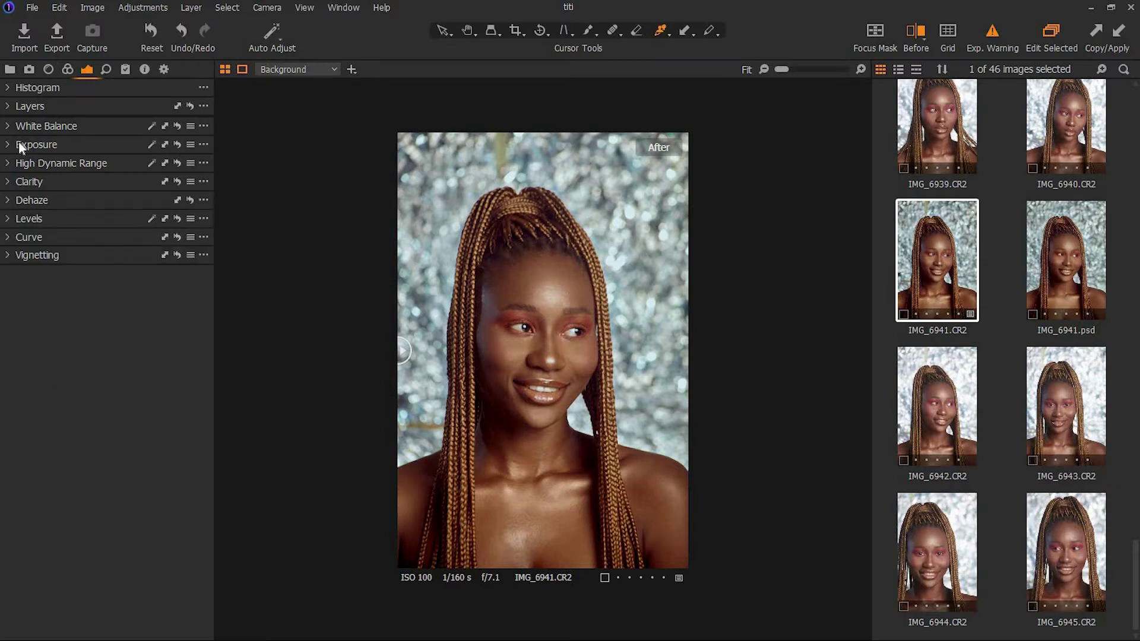
{"action": "left_click", "coordinate": [12, 126]}
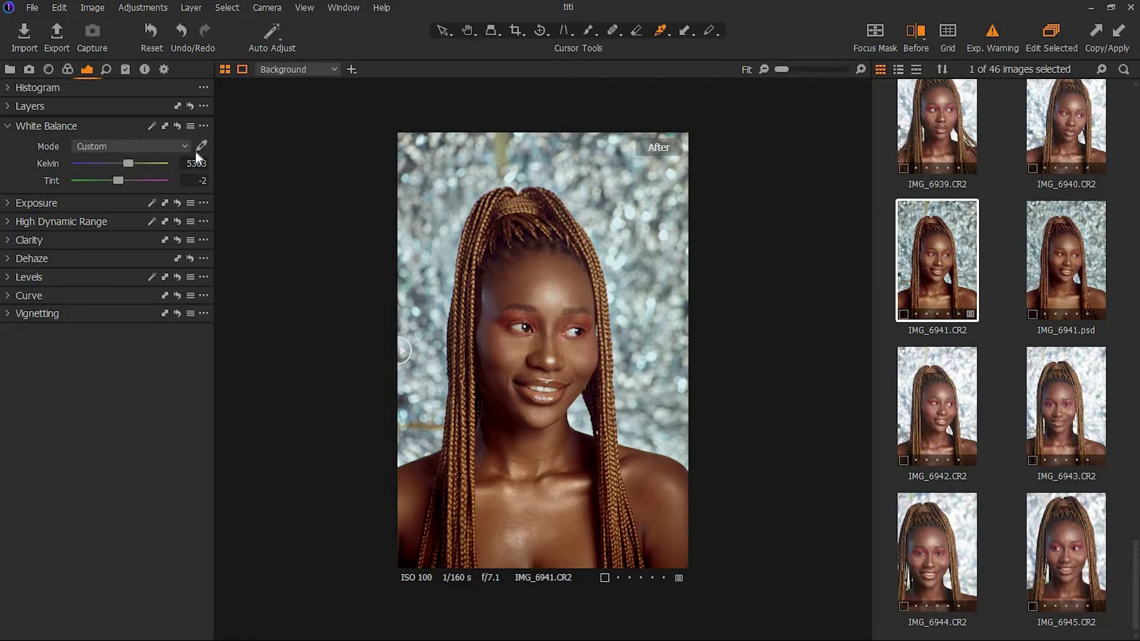
{"action": "left_click", "coordinate": [16, 127]}
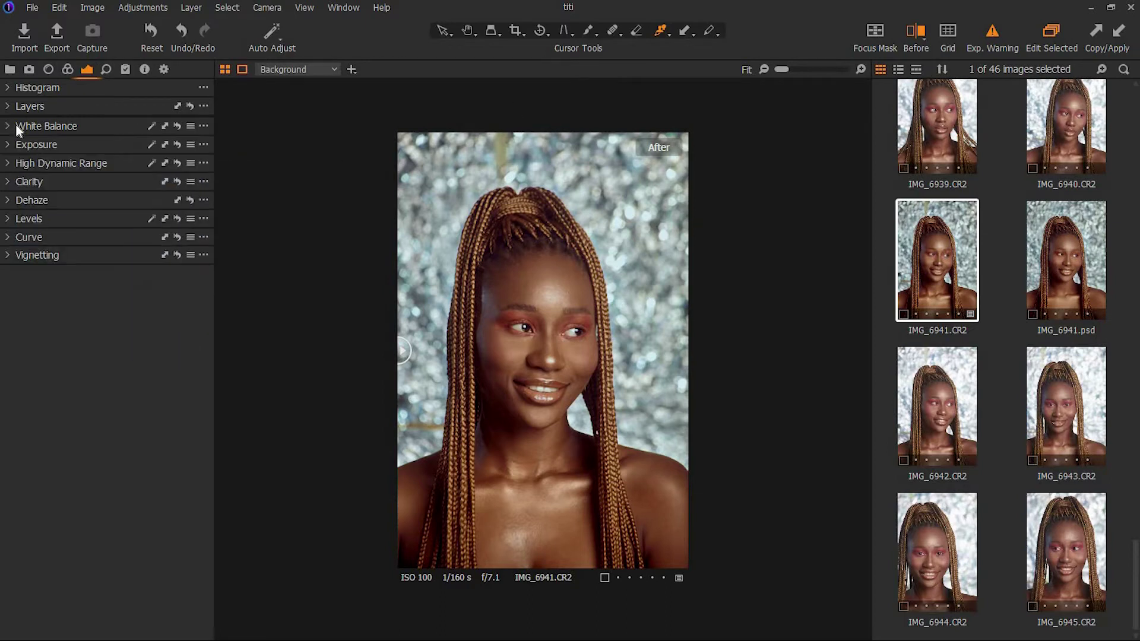
Review the Skin Tone adjustments in the Color Editor for IMG_6941.CR2.
{"action": "left_click", "coordinate": [69, 74]}
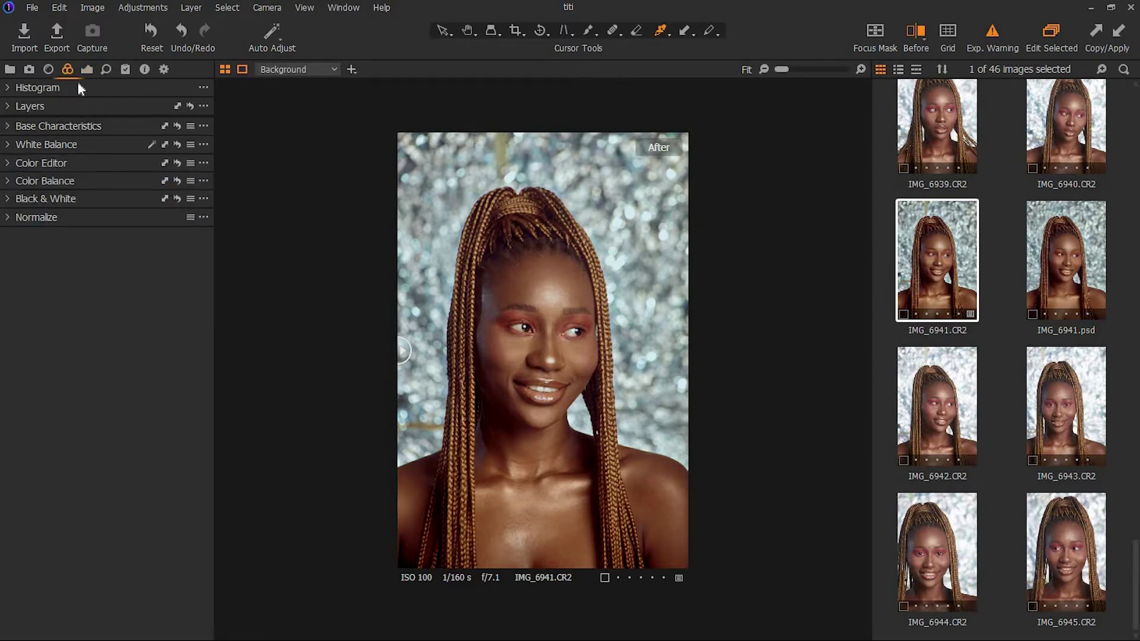
{"action": "left_click", "coordinate": [6, 163]}
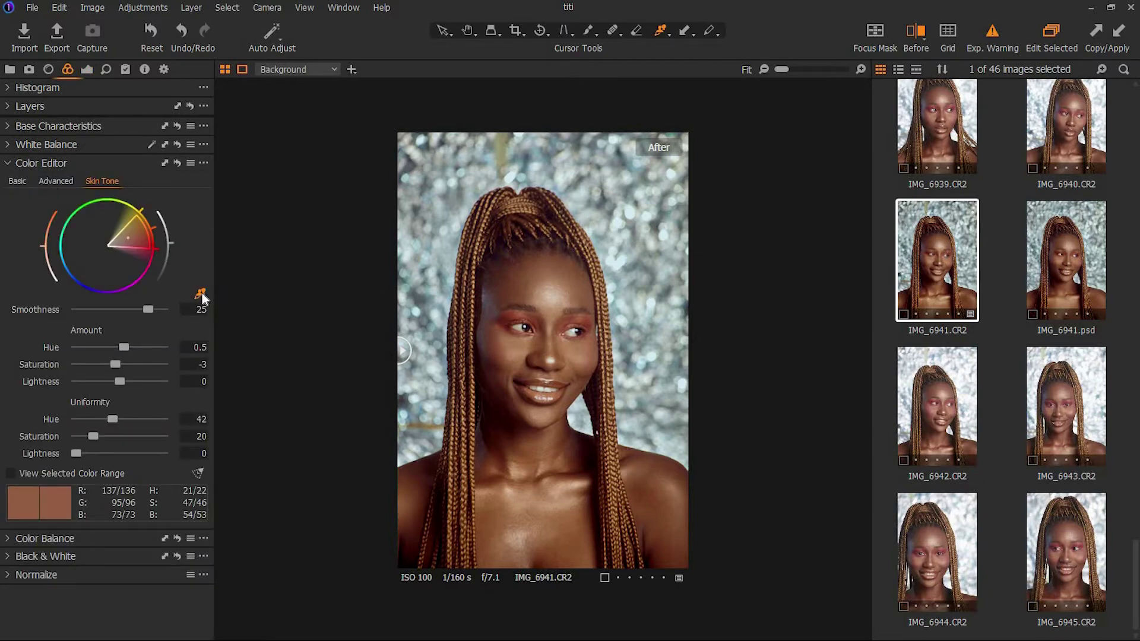
{"action": "left_click", "coordinate": [11, 164]}
{"action": "left_click", "coordinate": [12, 183]}
{"action": "left_click", "coordinate": [50, 185]}
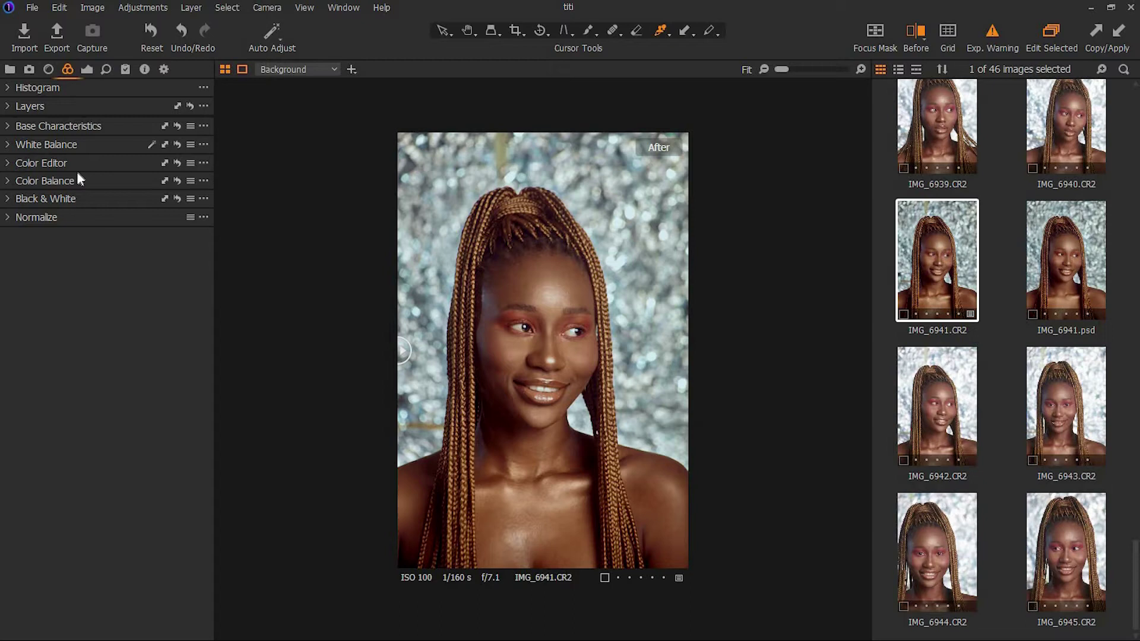
View the external programs offered for editing IMG_6941.CR2, including Adobe Photoshop CC 2019.
{"action": "right_click", "coordinate": [938, 275]}
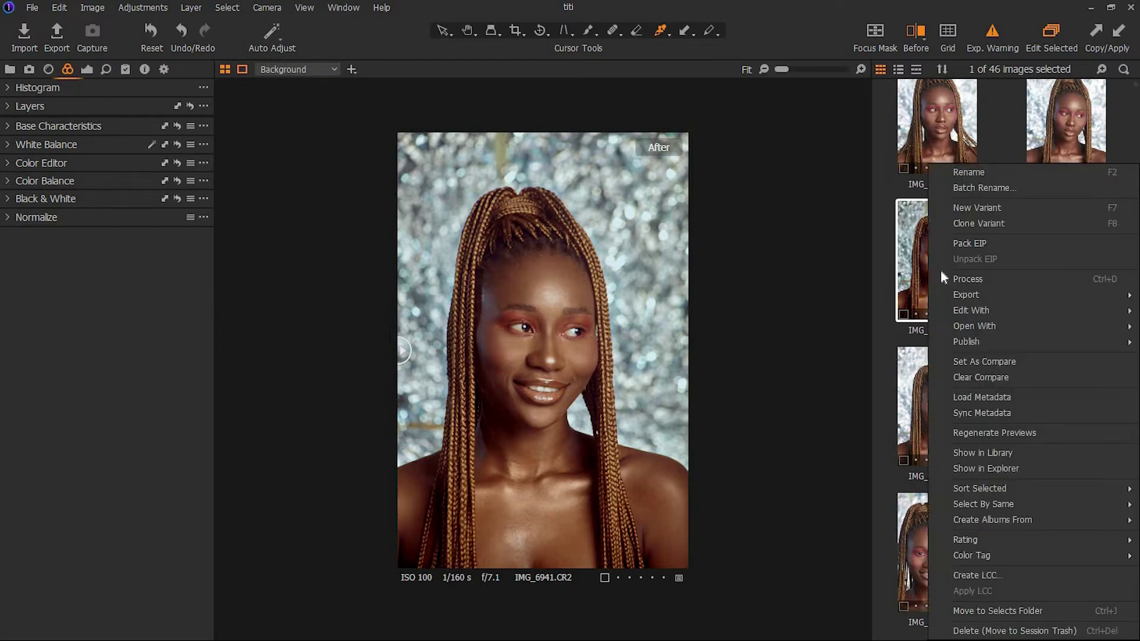
{"action": "mouse_move", "coordinate": [973, 309]}
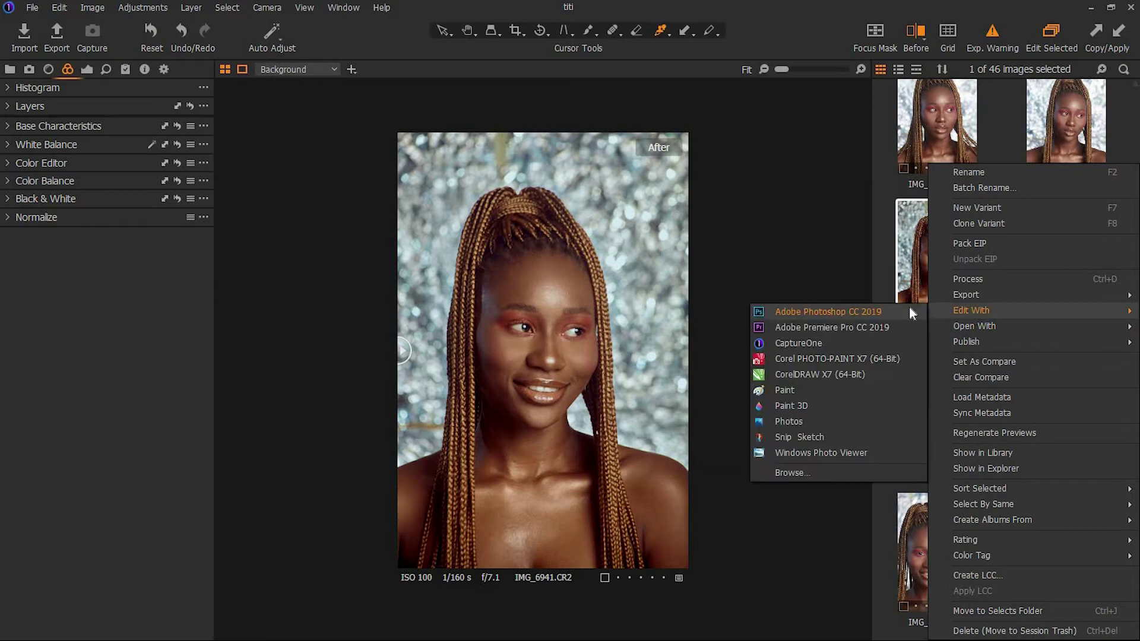
{"action": "left_click", "coordinate": [861, 240]}
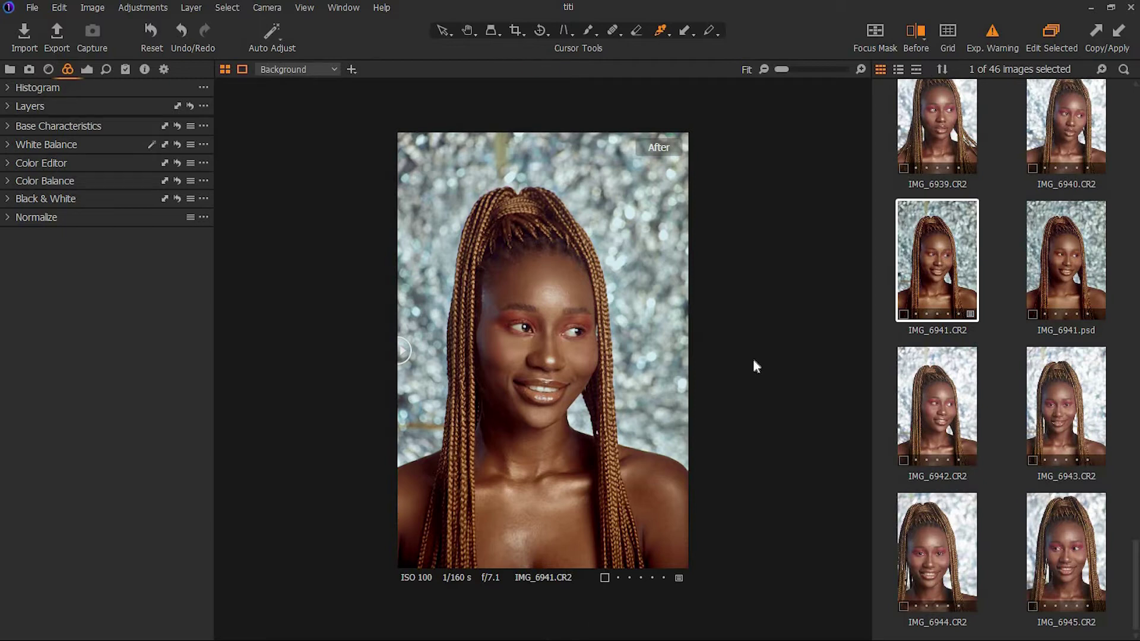
Return to Photoshop and show the Background copy layer and the Advance FS_PM group.
{"action": "left_click", "coordinate": [1091, 7]}
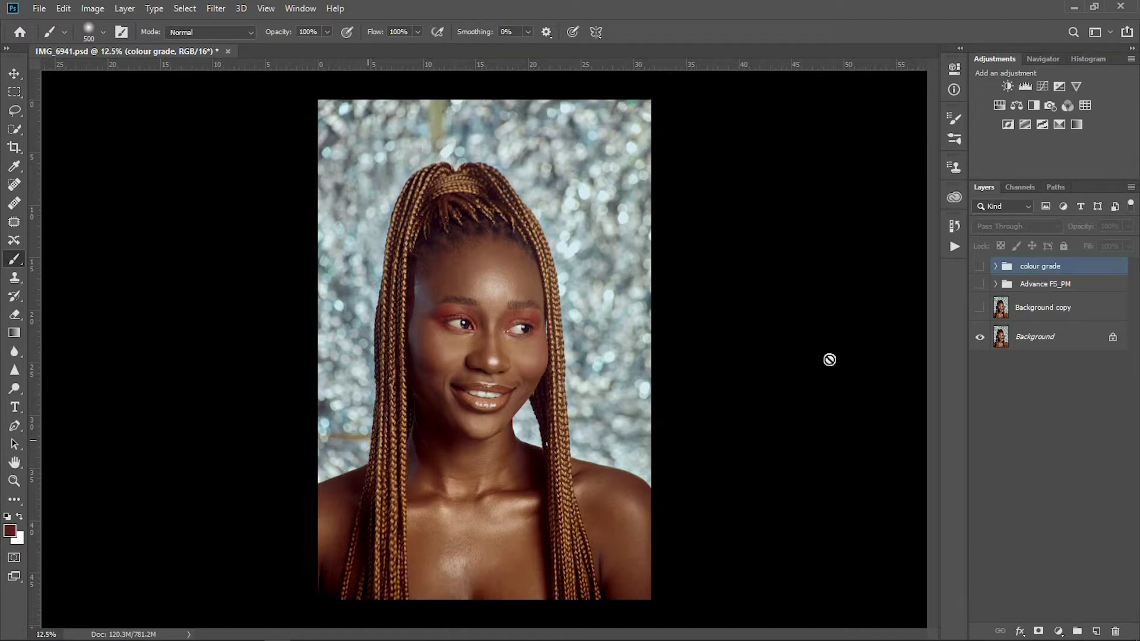
{"action": "left_click", "coordinate": [980, 307]}
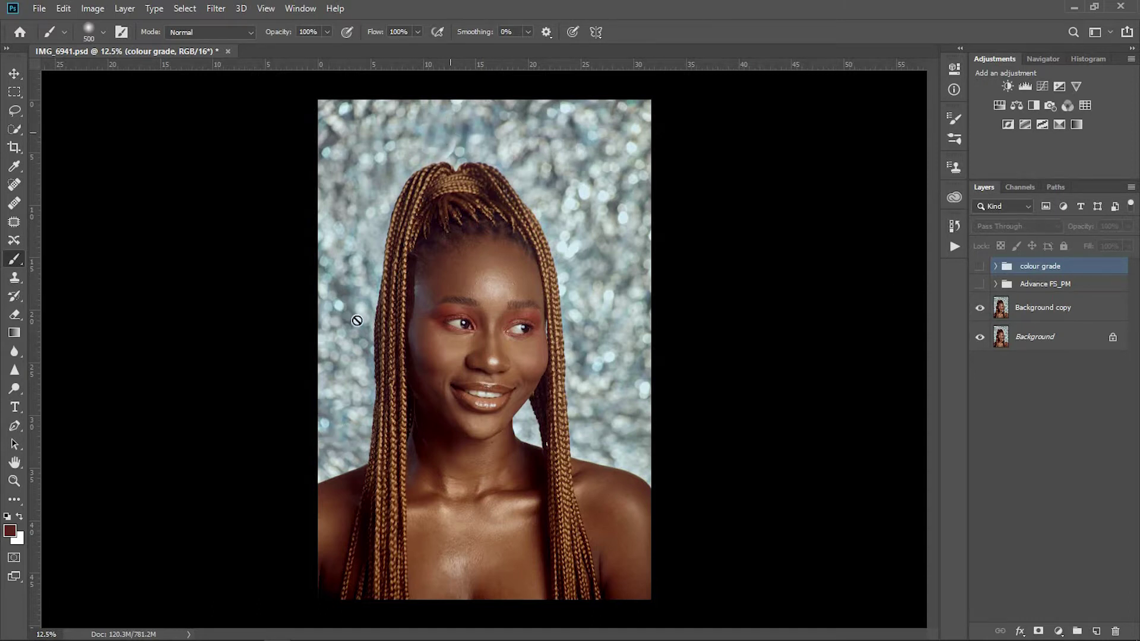
{"action": "left_click", "coordinate": [908, 384]}
{"action": "left_click", "coordinate": [571, 244]}
{"action": "left_click", "coordinate": [980, 286]}
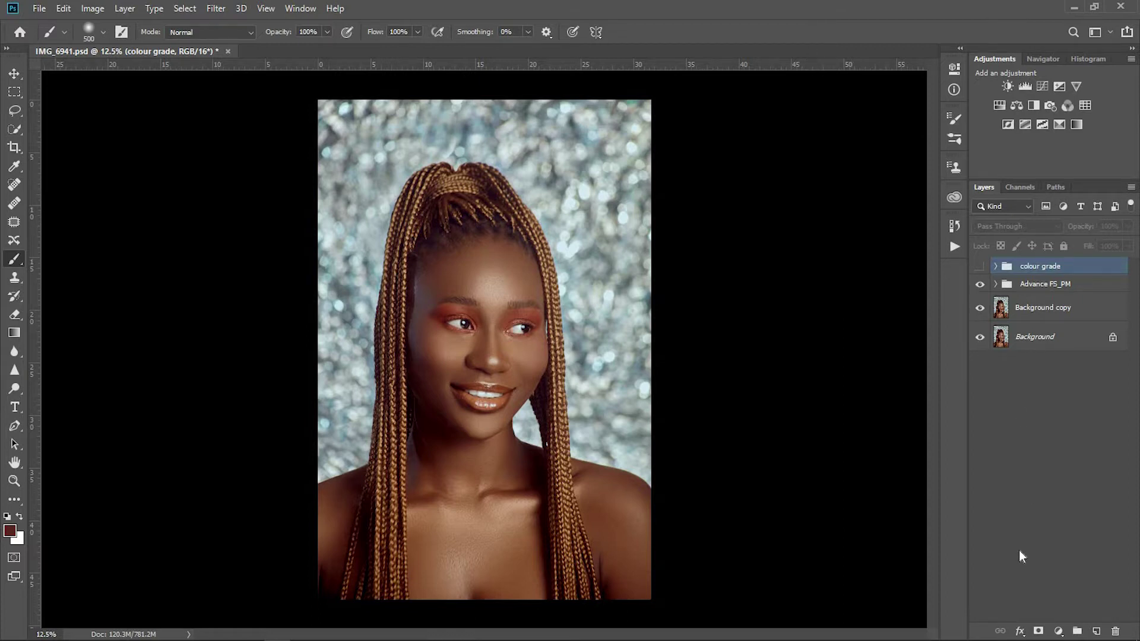
Add a Curves adjustment layer directly below the colour grade group and raise its RGB curve at input 102 to brighten the midtones.
{"action": "left_click", "coordinate": [1059, 631]}
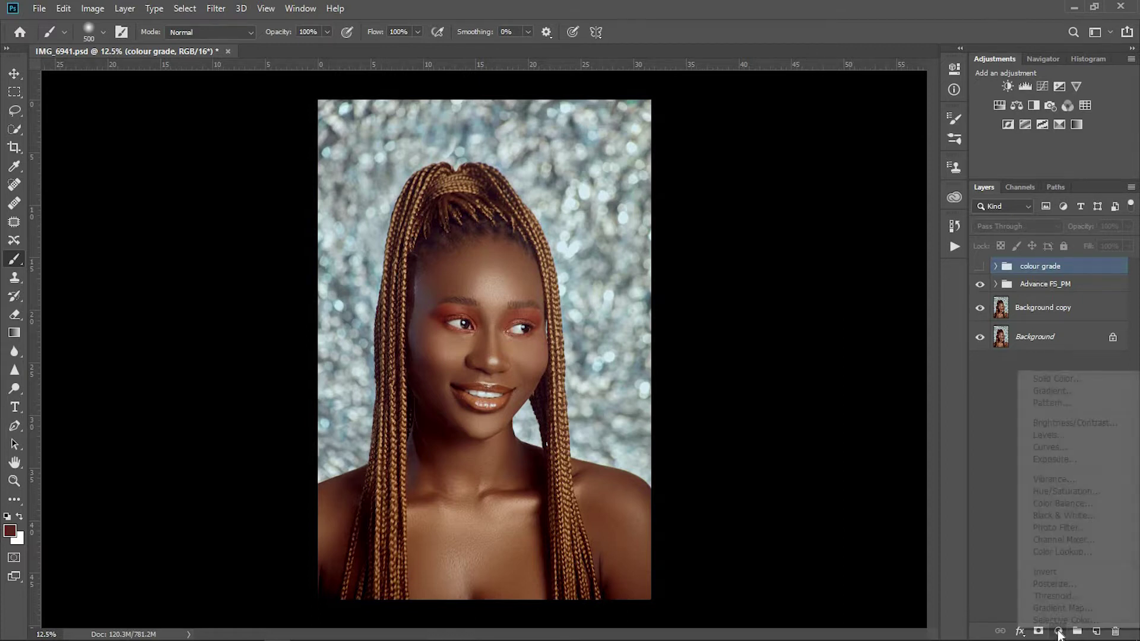
{"action": "left_click", "coordinate": [1085, 447]}
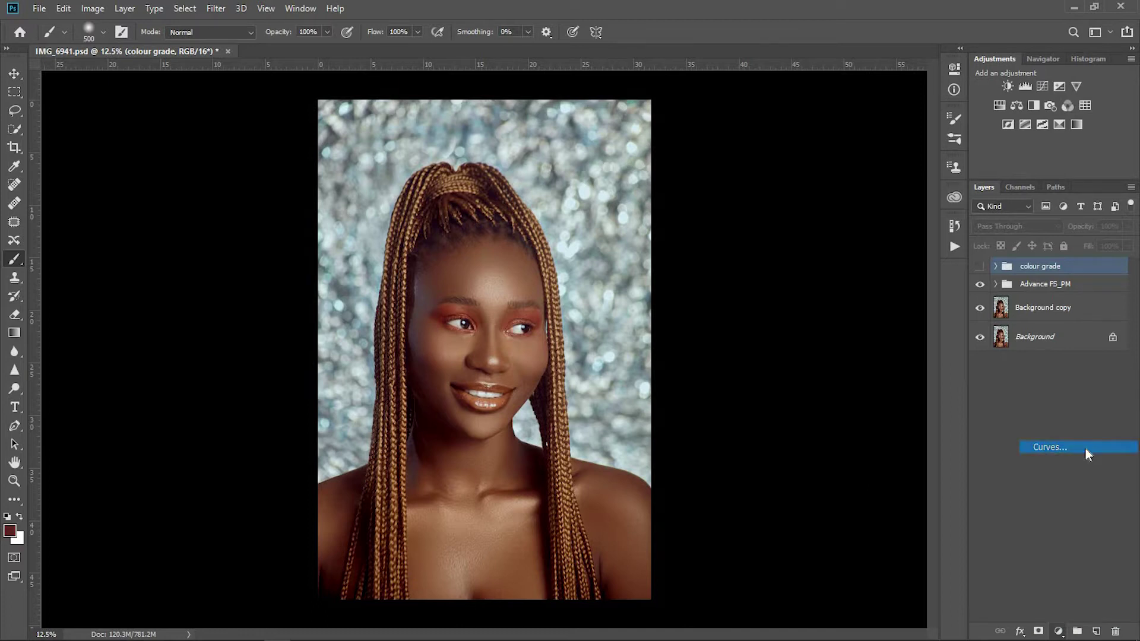
{"action": "left_click_drag", "start_coordinate": [1068, 275], "coordinate": [1060, 302]}
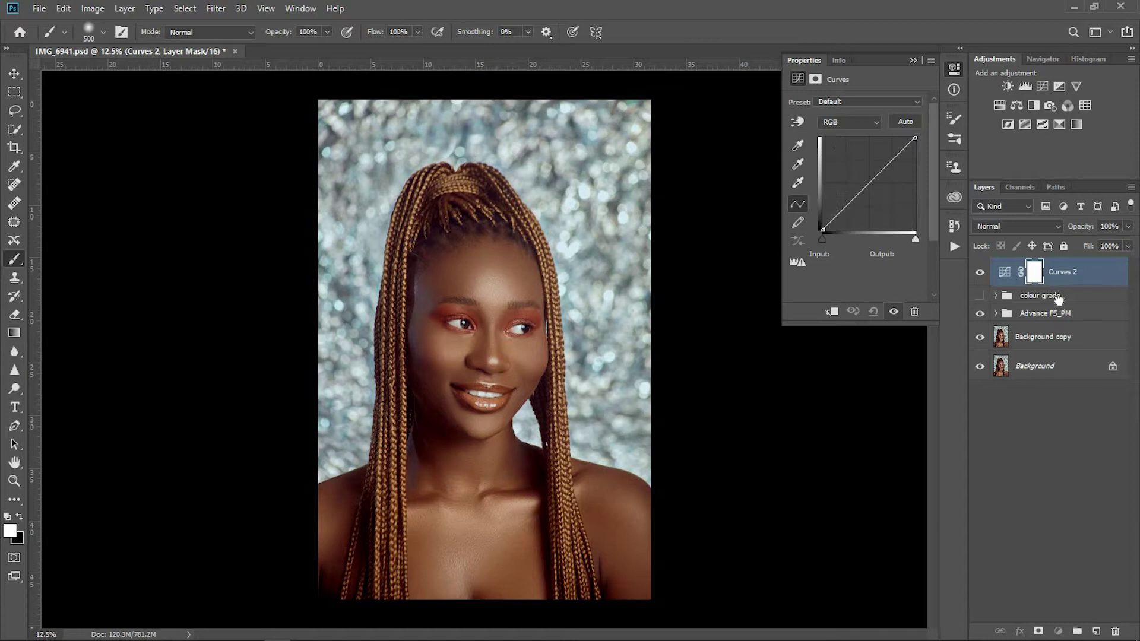
{"action": "key", "text": "ctrl+z"}
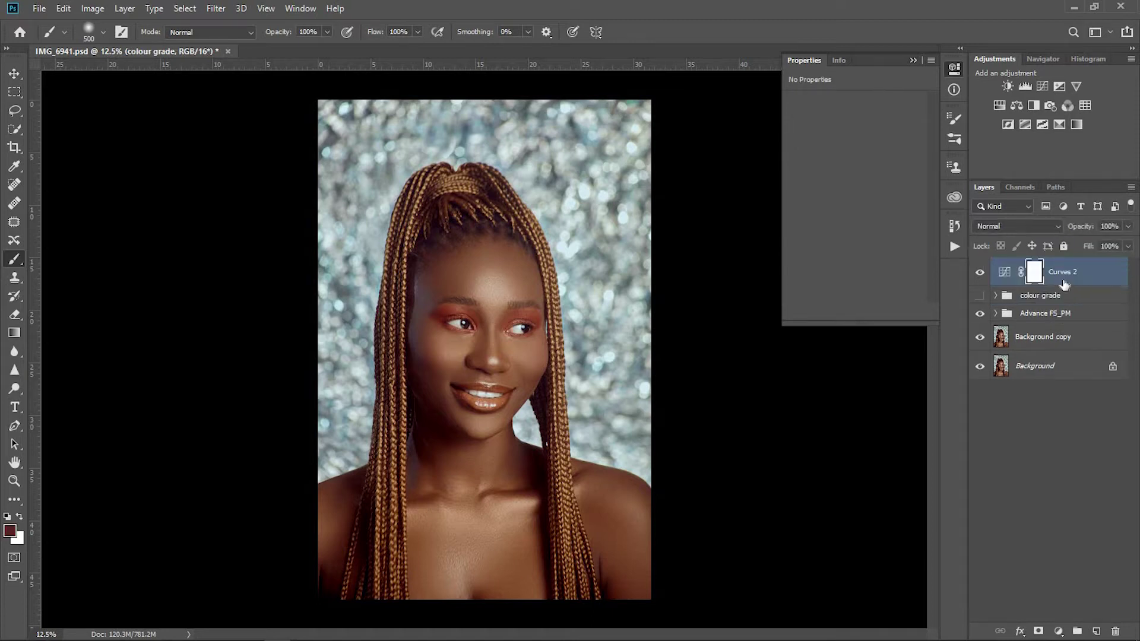
{"action": "left_click_drag", "start_coordinate": [1067, 273], "coordinate": [1046, 306]}
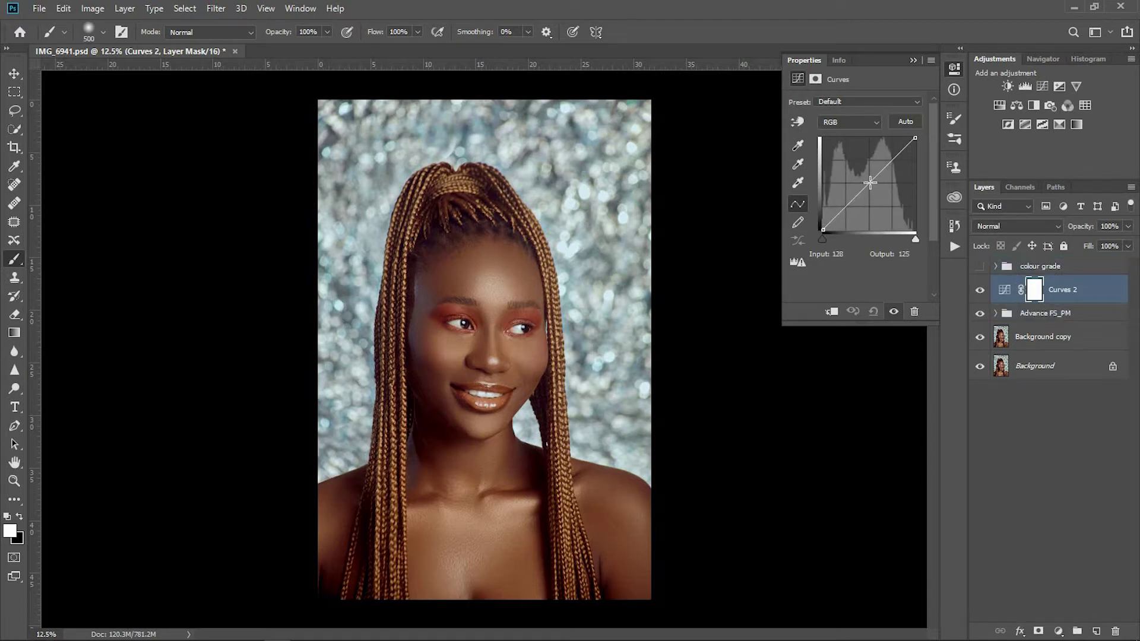
{"action": "left_click_drag", "start_coordinate": [869, 181], "coordinate": [859, 177]}
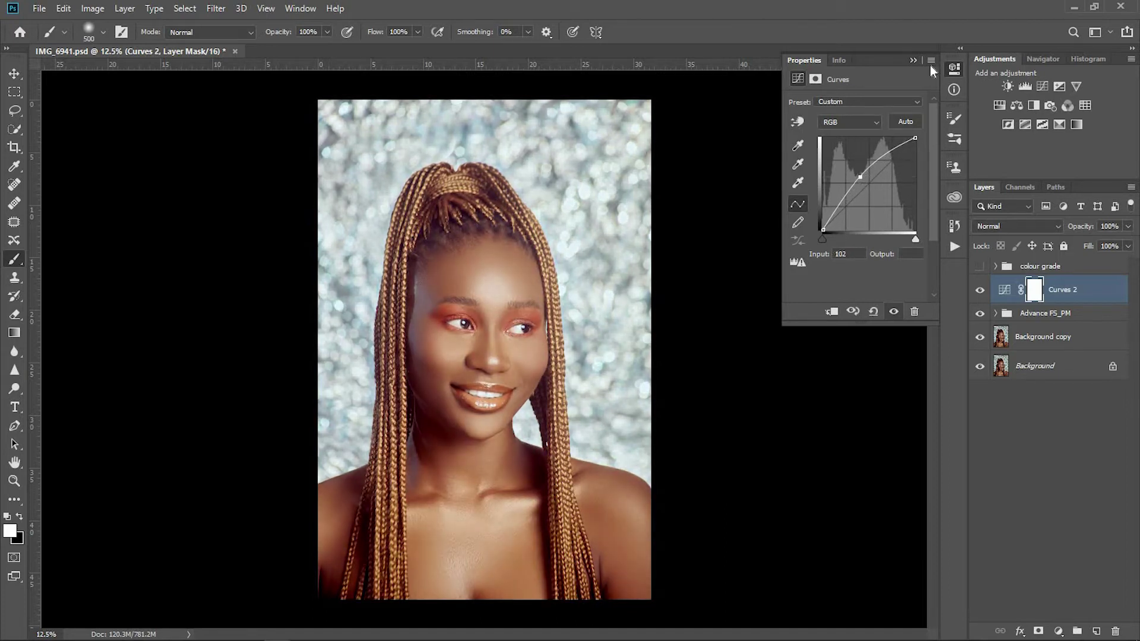
{"action": "left_click", "coordinate": [914, 60]}
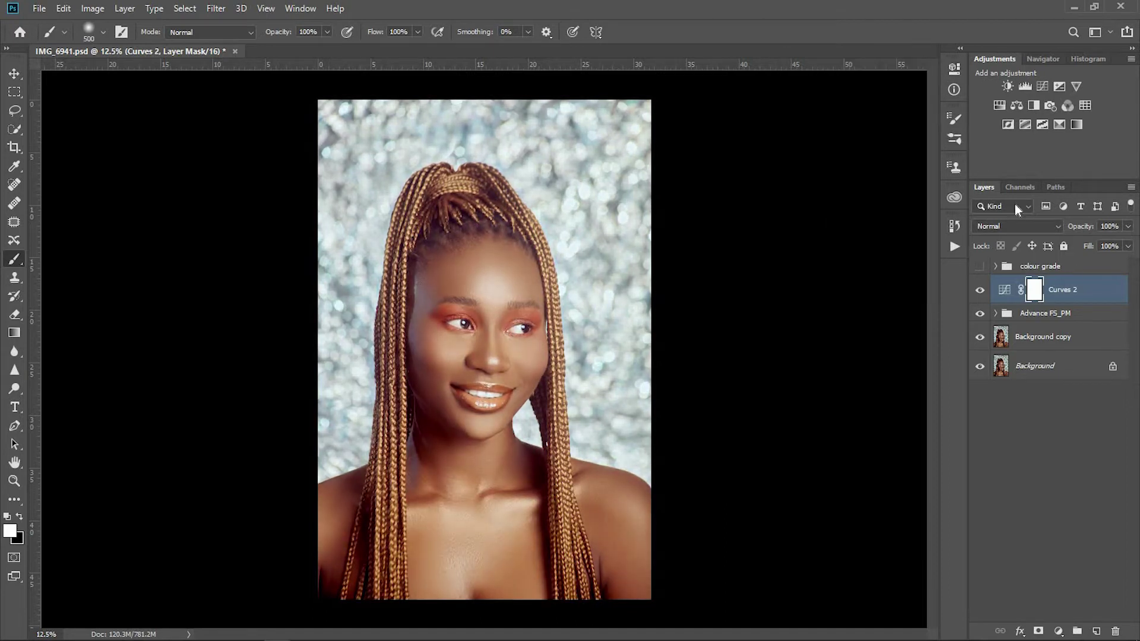
Rename the brightening Curves layer as dodge and invert its layer mask to black.
{"action": "double_click", "coordinate": [1059, 291]}
{"action": "type", "text": "do"}
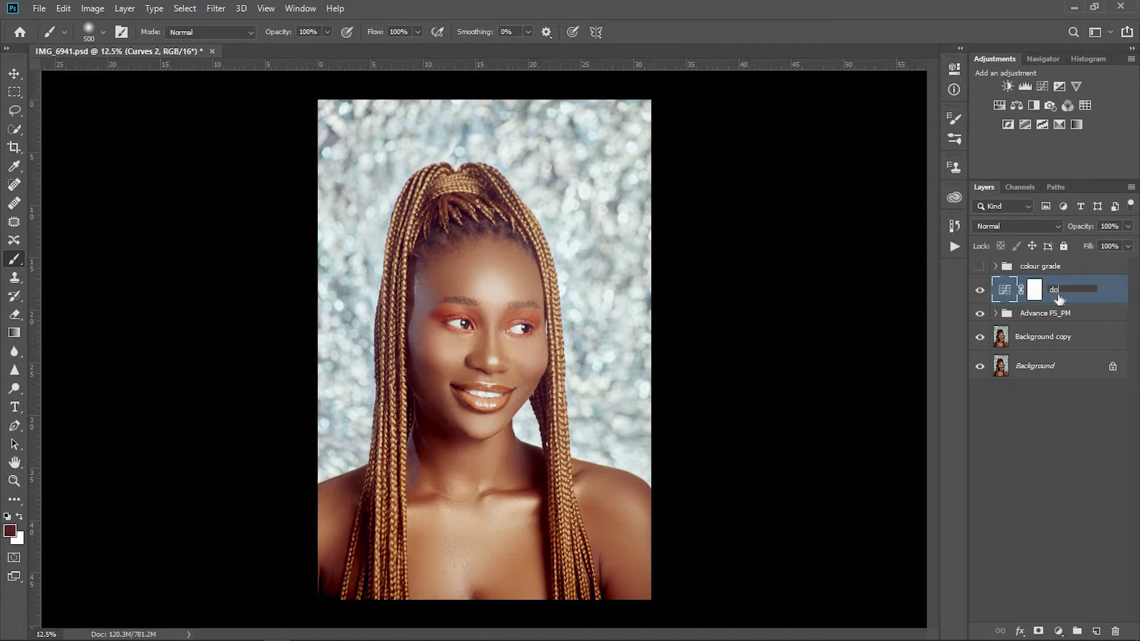
{"action": "type", "text": "dge"}
{"action": "key", "text": "Return"}
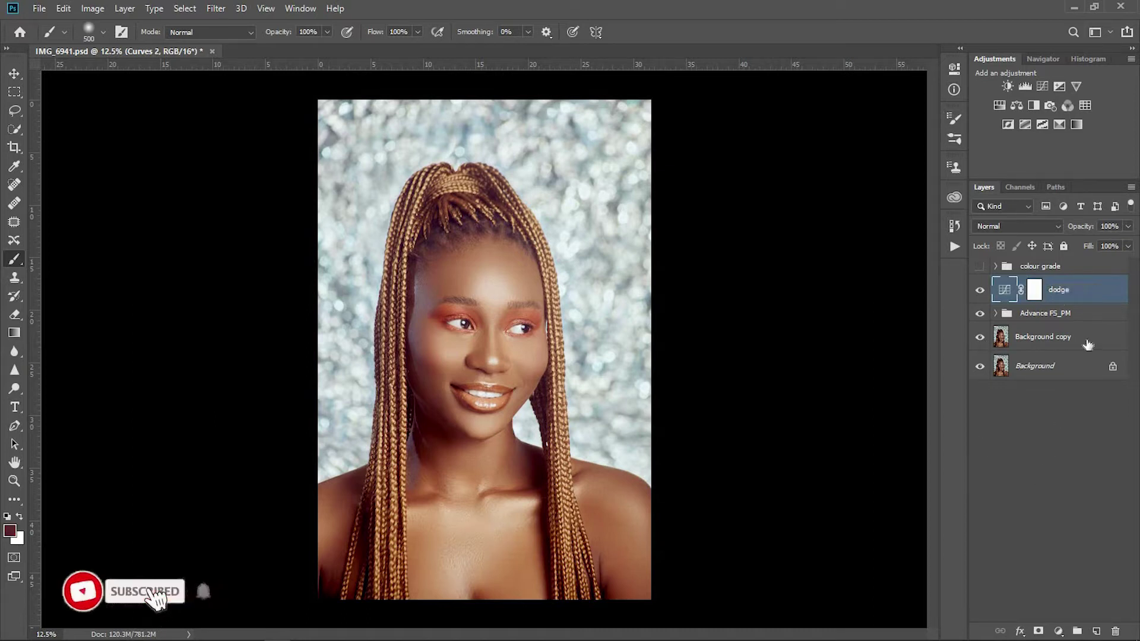
{"action": "left_click", "coordinate": [1036, 473]}
{"action": "left_click", "coordinate": [1033, 301]}
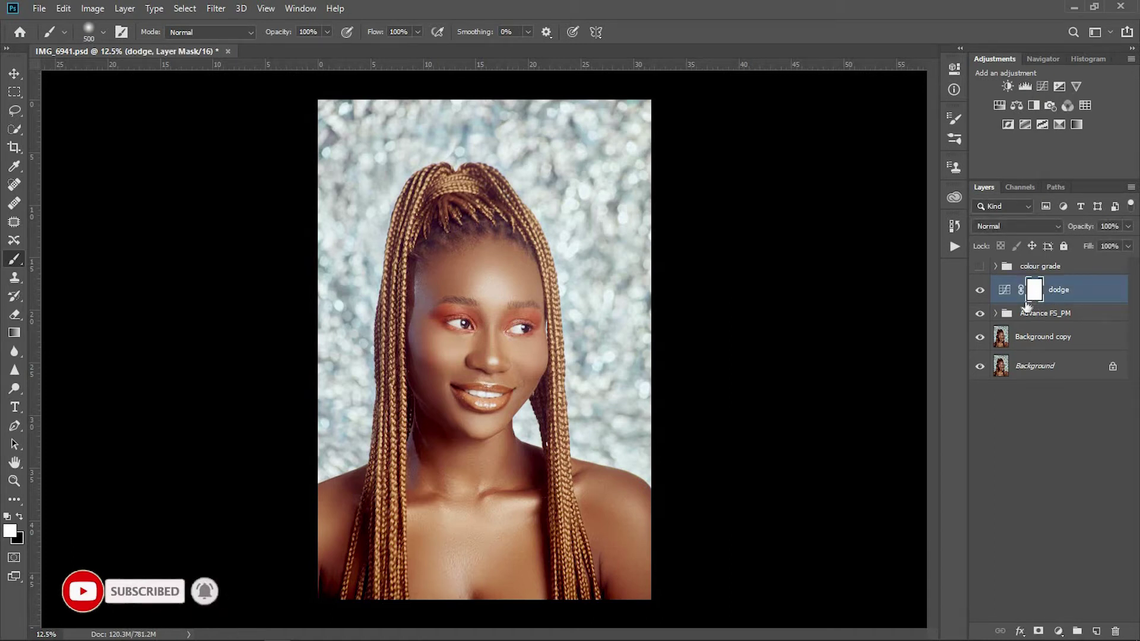
{"action": "key", "text": "ctrl+i"}
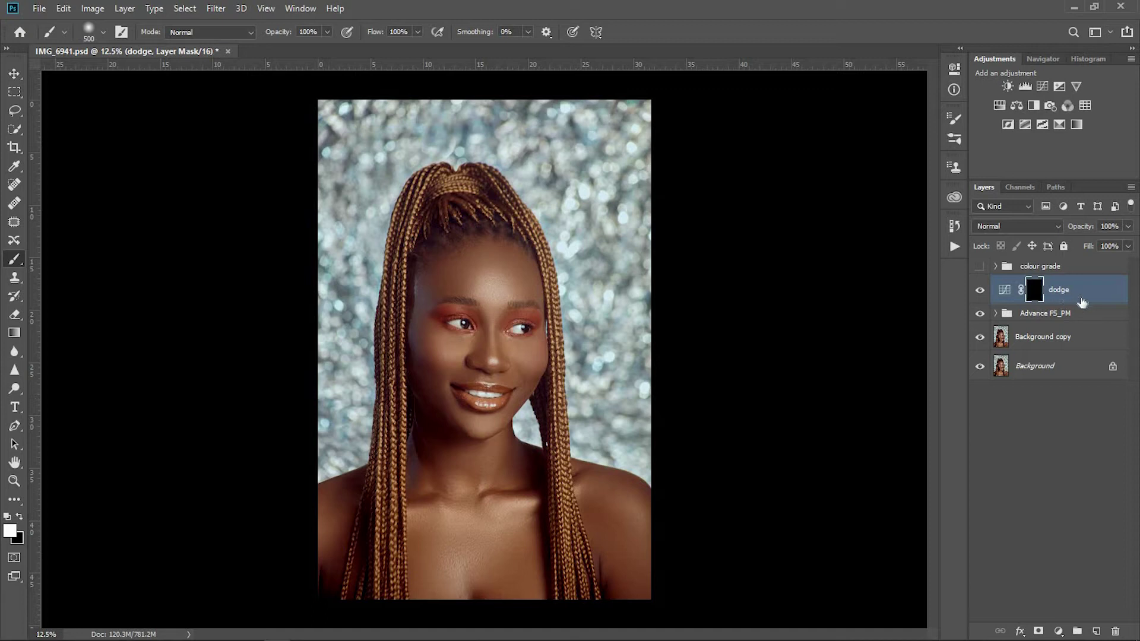
Add a second Curves adjustment layer above dodge and lower its RGB curve at input 142 to darken the midtones.
{"action": "left_click", "coordinate": [1057, 630]}
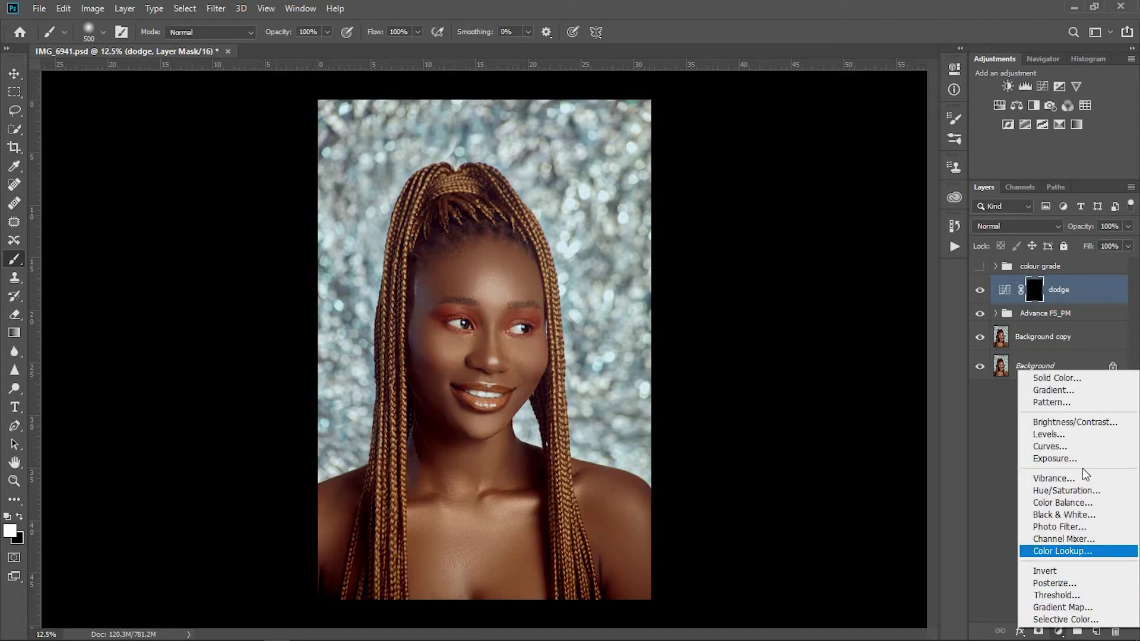
{"action": "left_click", "coordinate": [1068, 445]}
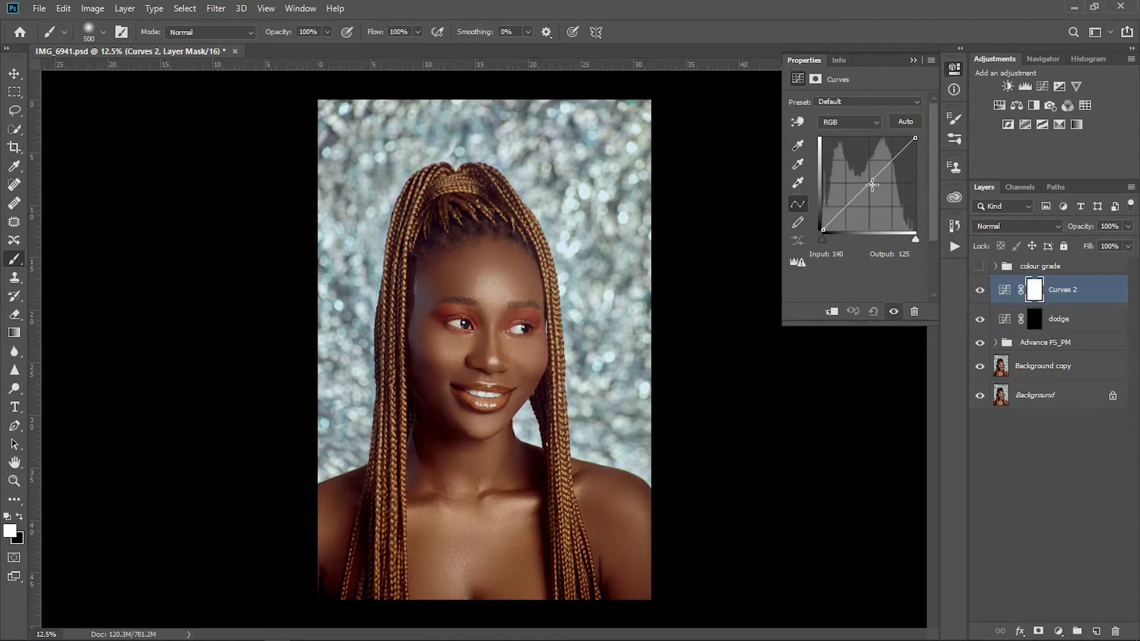
{"action": "left_click_drag", "start_coordinate": [869, 183], "coordinate": [874, 189]}
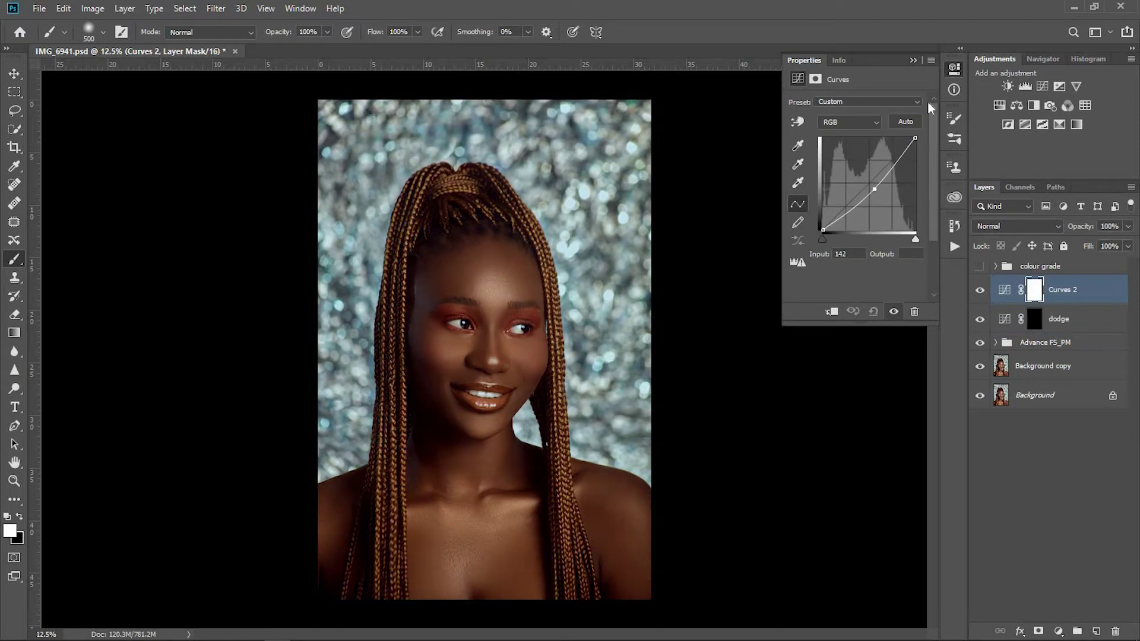
{"action": "left_click", "coordinate": [913, 60]}
Rename the darkening Curves layer above dodge as burn and invert its layer mask to black.
{"action": "double_click", "coordinate": [1063, 289]}
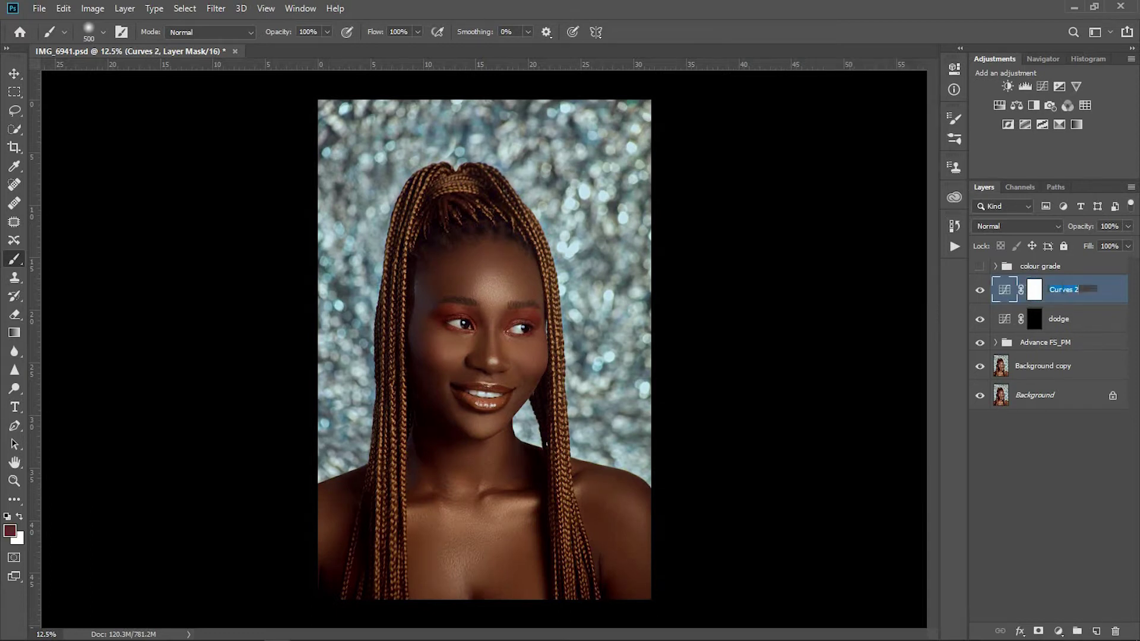
{"action": "type", "text": "bu"}
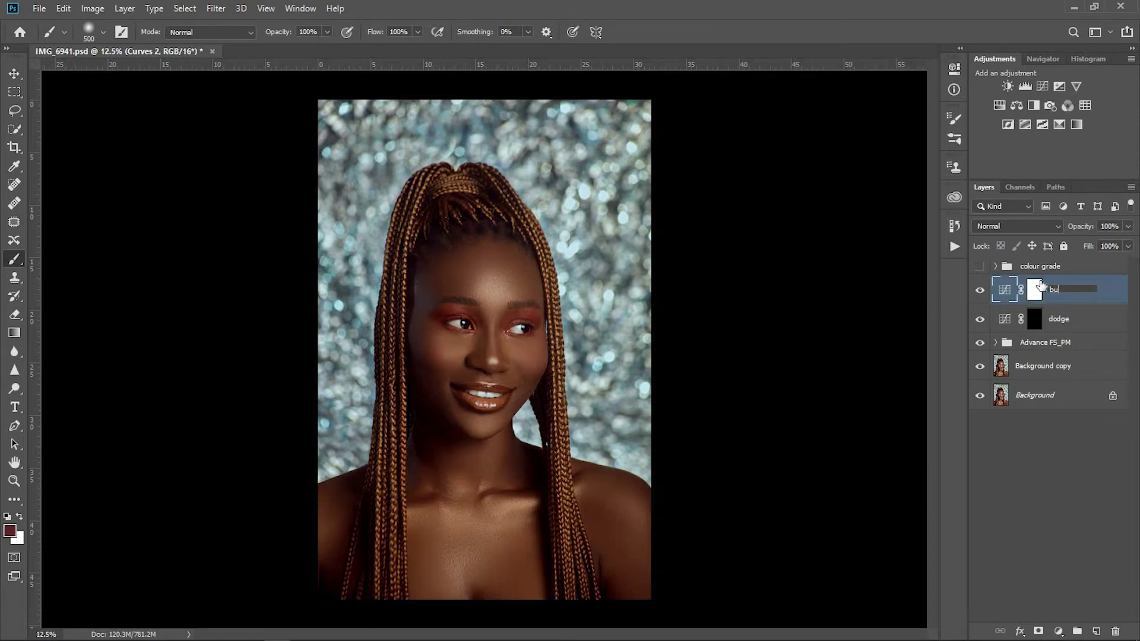
{"action": "type", "text": "rn"}
{"action": "key", "text": "Return"}
{"action": "left_click", "coordinate": [1030, 295]}
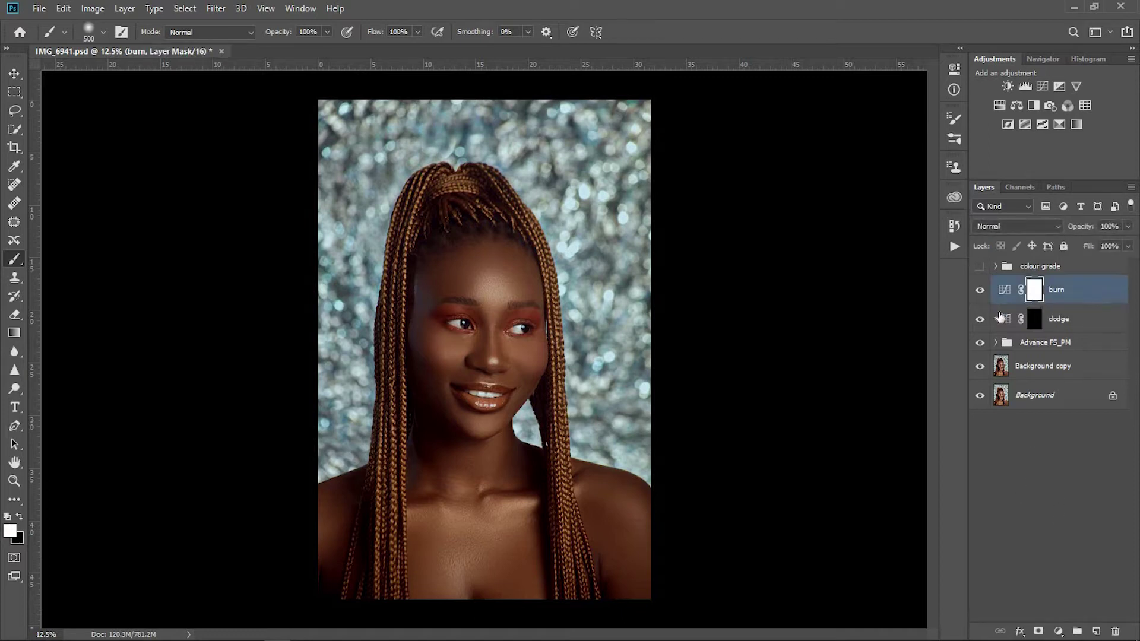
{"action": "key", "text": "ctrl+i"}
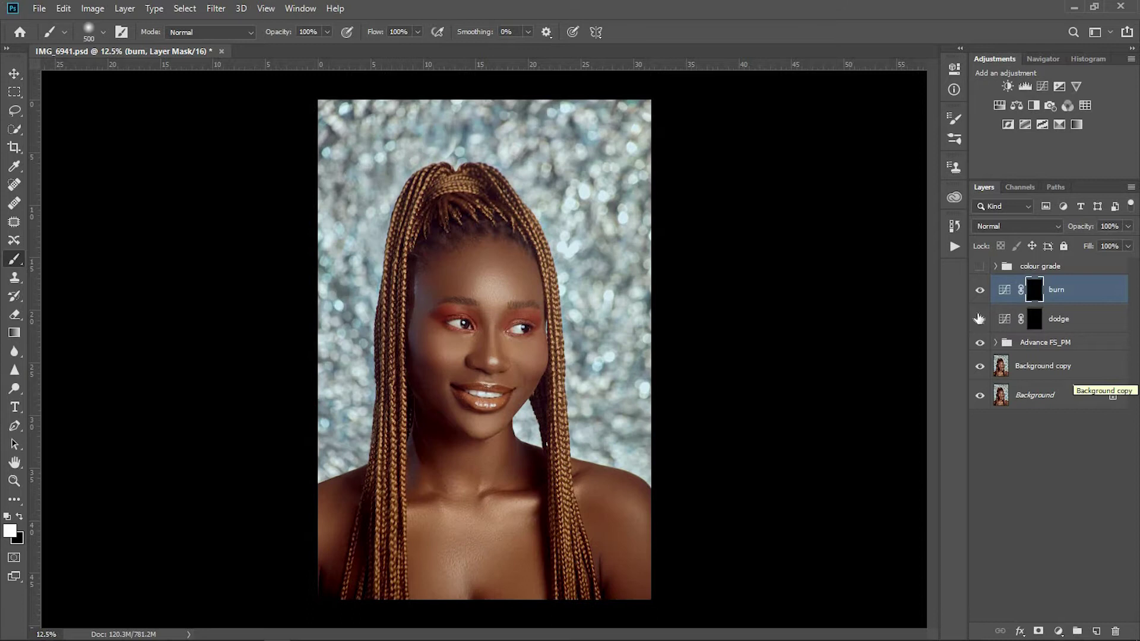
Group the burn and dodge Curves layers and name the group Global dodge and burn.
{"action": "left_click", "coordinate": [1080, 325], "text": "shift"}
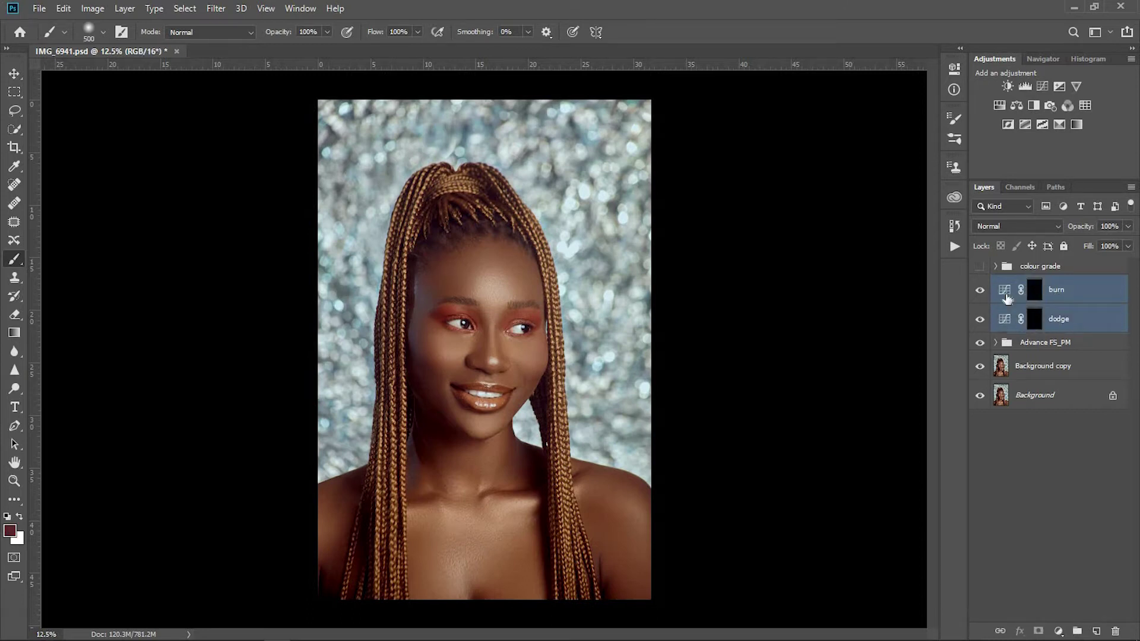
{"action": "key", "text": "ctrl+g"}
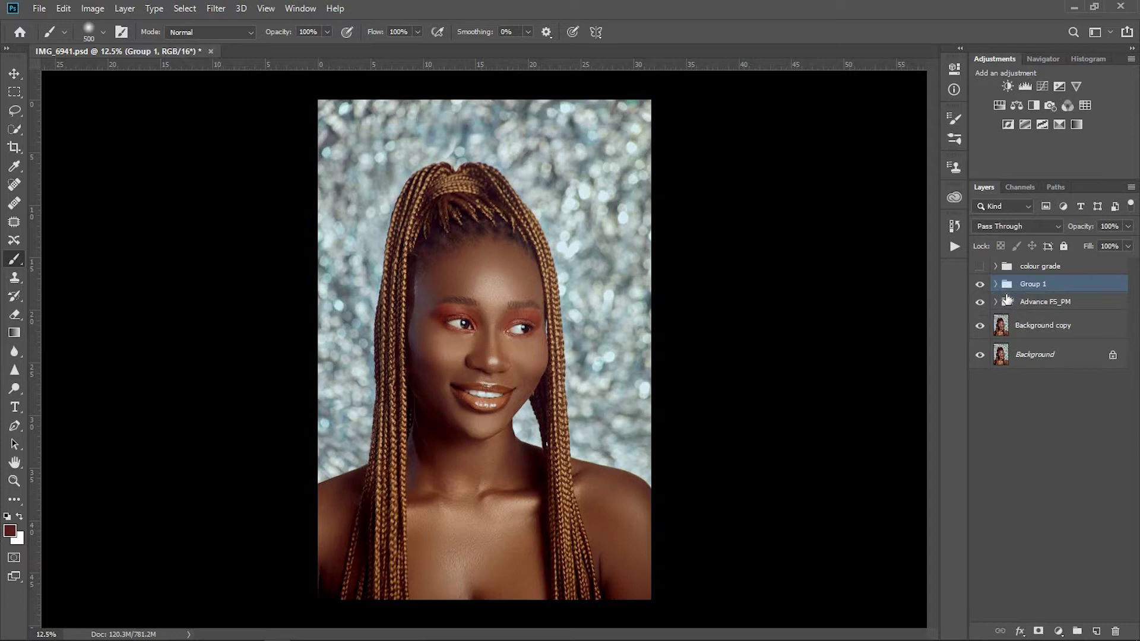
{"action": "key", "text": "ctrl+shift+g"}
{"action": "mouse_move", "coordinate": [1085, 295]}
{"action": "left_mouse_down"}
{"action": "mouse_move", "coordinate": [1066, 547]}
{"action": "mouse_move", "coordinate": [1075, 632]}
{"action": "left_mouse_up"}
{"action": "double_click", "coordinate": [1035, 284]}
{"action": "type", "text": "d"}
{"action": "key", "text": "Return"}
{"action": "left_click", "coordinate": [995, 285]}
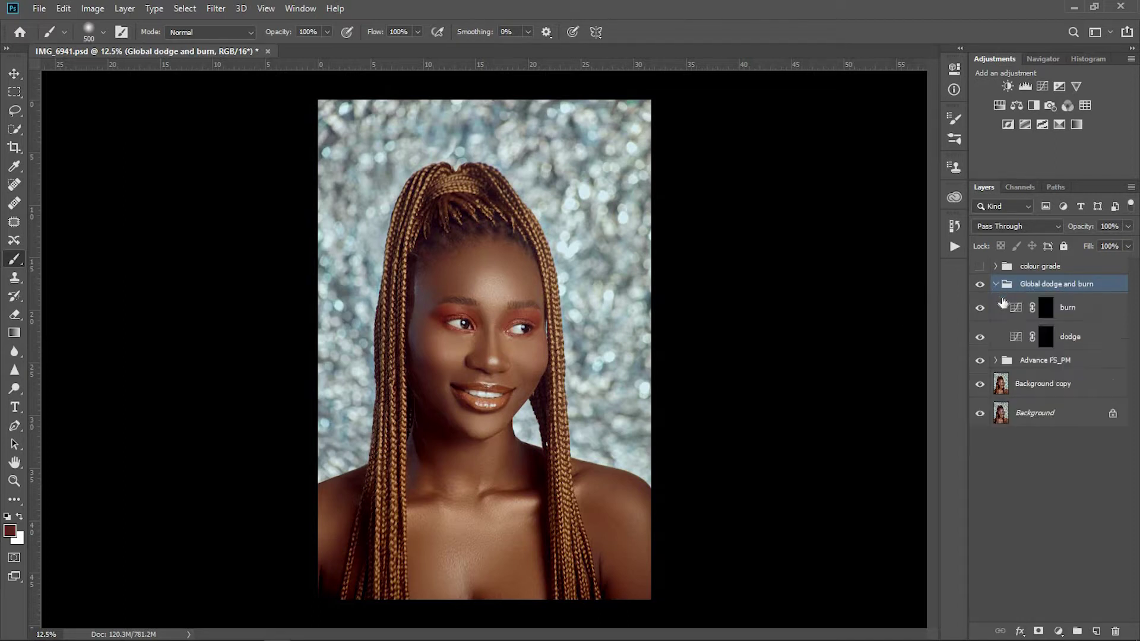
Hide the Advance FS_PM group and add a Black & White adjustment layer above the Global dodge and burn group.
{"action": "left_click", "coordinate": [979, 362]}
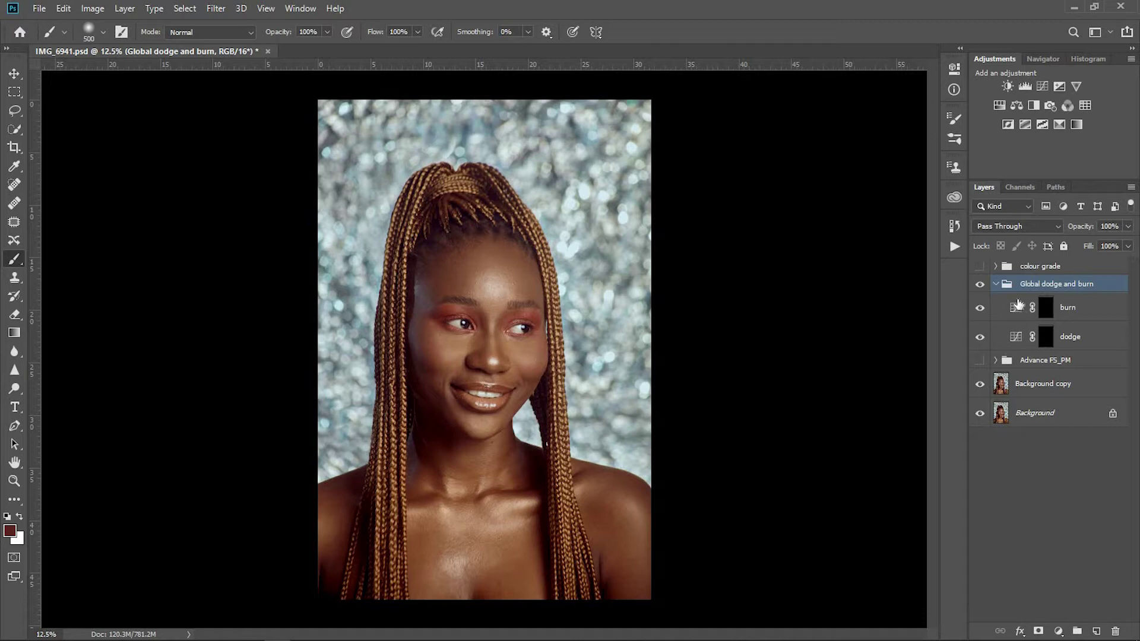
{"action": "left_click", "coordinate": [995, 284]}
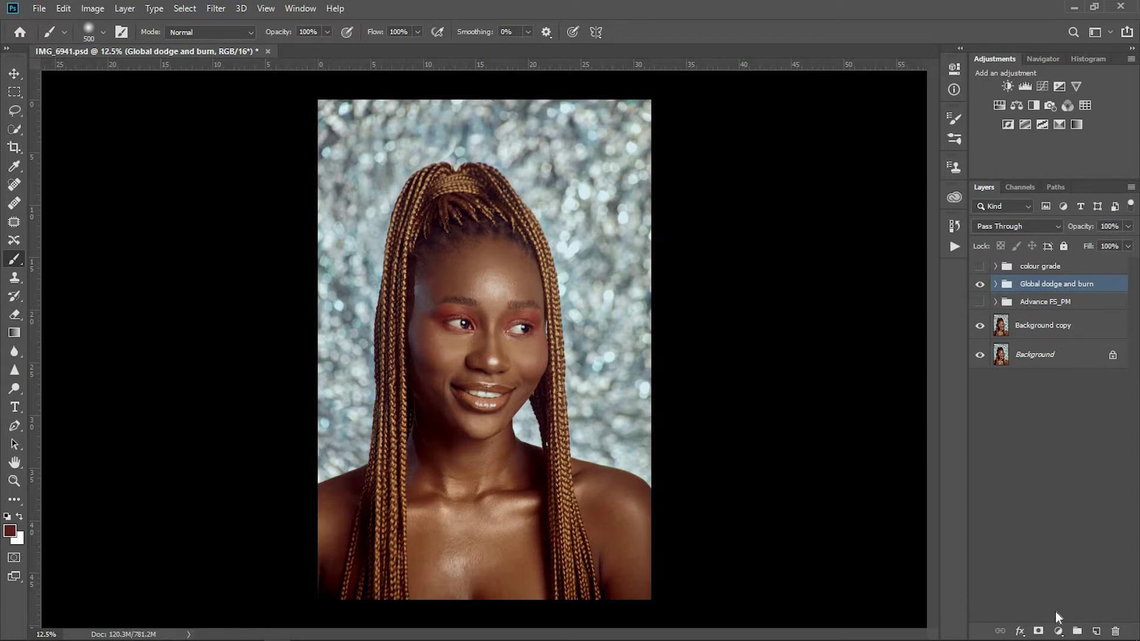
{"action": "left_click", "coordinate": [1059, 631]}
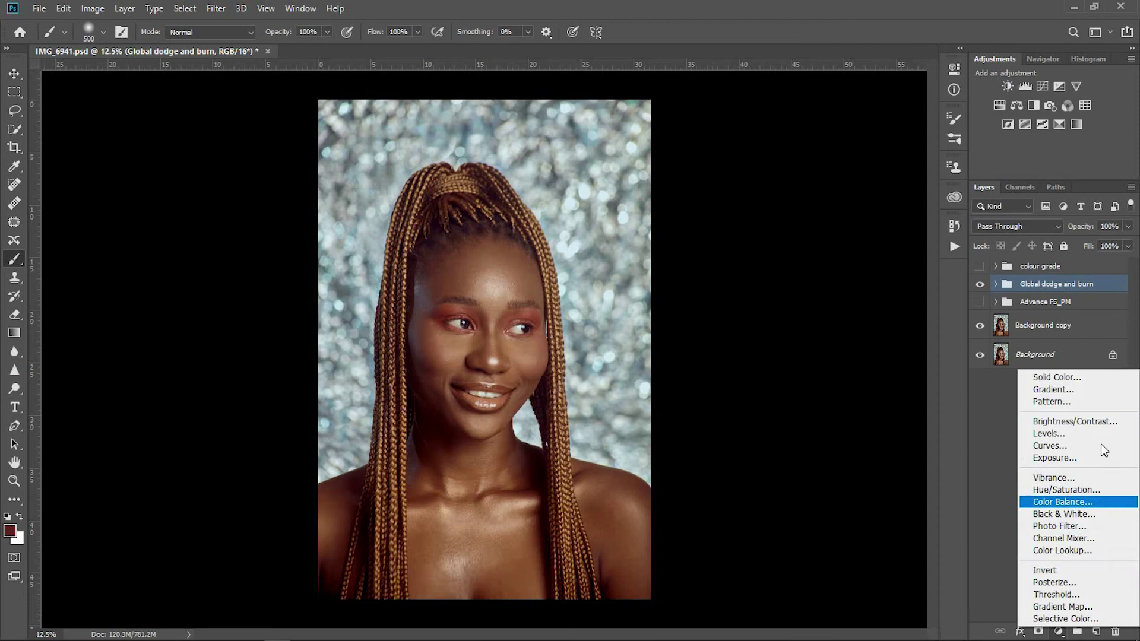
{"action": "left_click", "coordinate": [1074, 516]}
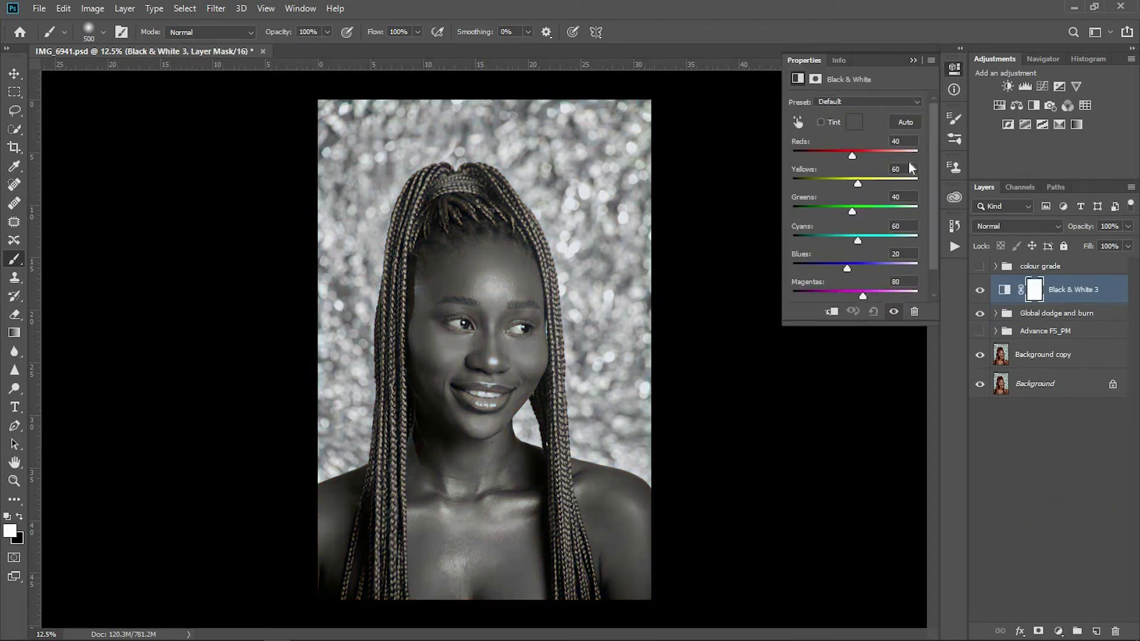
Darken the skin in the Black & White adjustment by setting Reds to -44 and Yellows to 7.
{"action": "left_click_drag", "start_coordinate": [853, 154], "coordinate": [843, 155]}
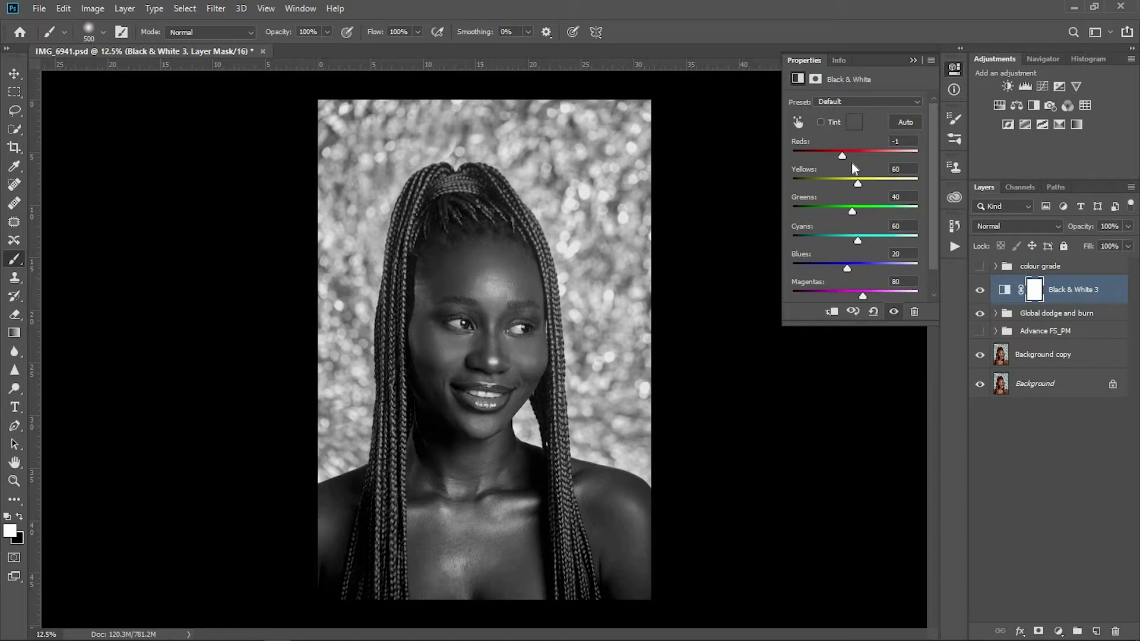
{"action": "mouse_move", "coordinate": [842, 153]}
{"action": "left_mouse_down"}
{"action": "mouse_move", "coordinate": [829, 153]}
{"action": "mouse_move", "coordinate": [844, 183]}
{"action": "mouse_move", "coordinate": [832, 153]}
{"action": "left_mouse_up"}
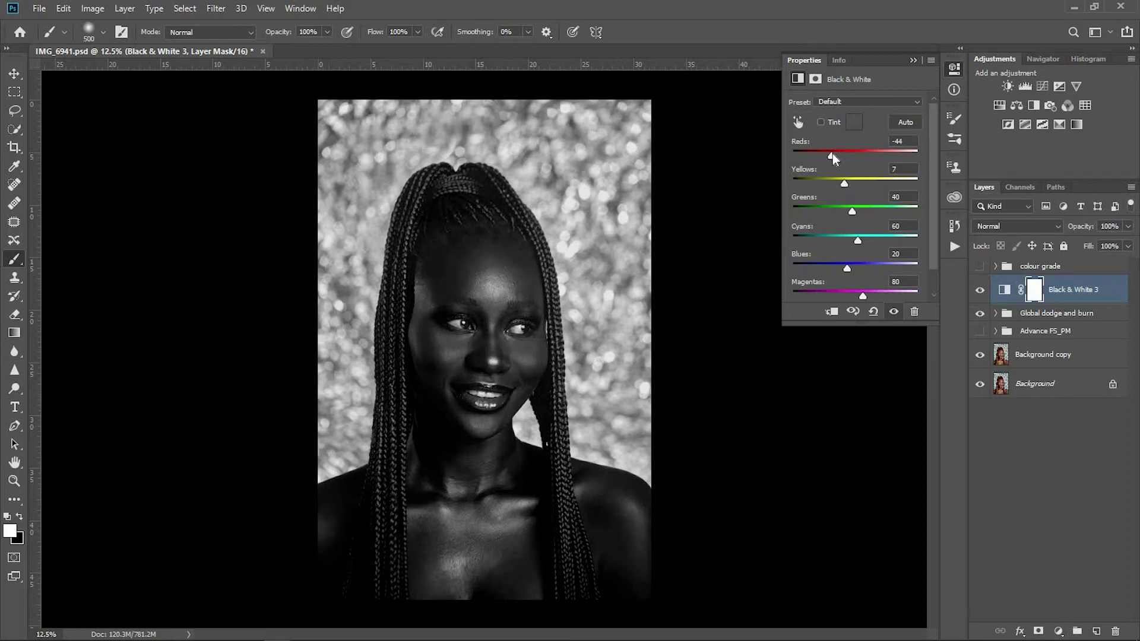
{"action": "left_click", "coordinate": [914, 60]}
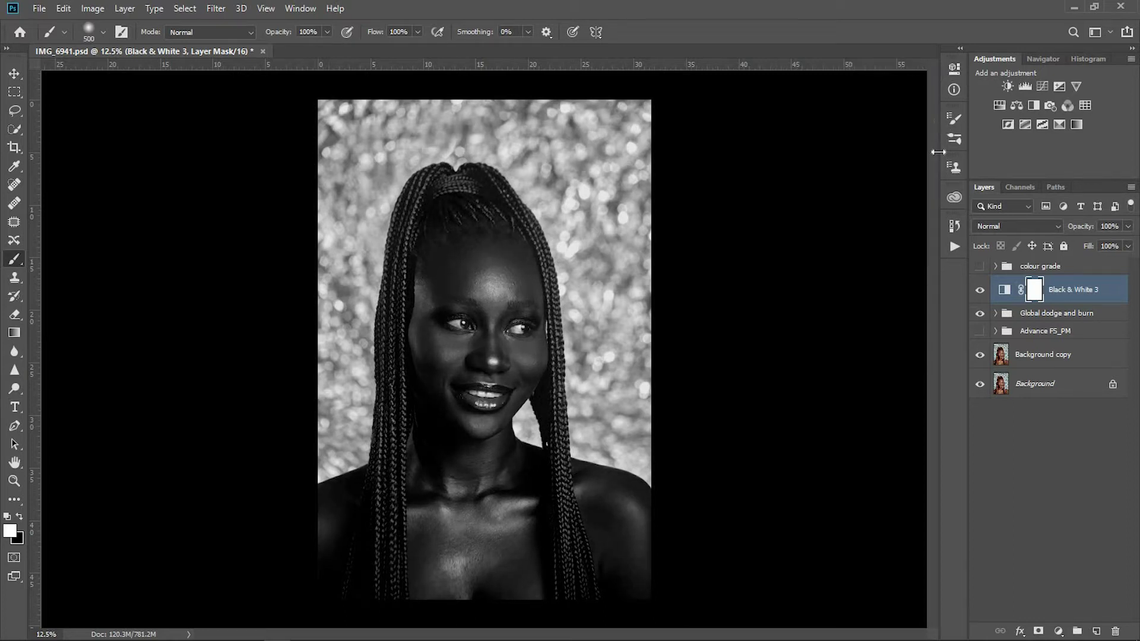
Expand the Global dodge and burn group and rename the Black & White adjustment layer as check layer.
{"action": "left_click", "coordinate": [996, 313]}
{"action": "double_click", "coordinate": [1074, 291]}
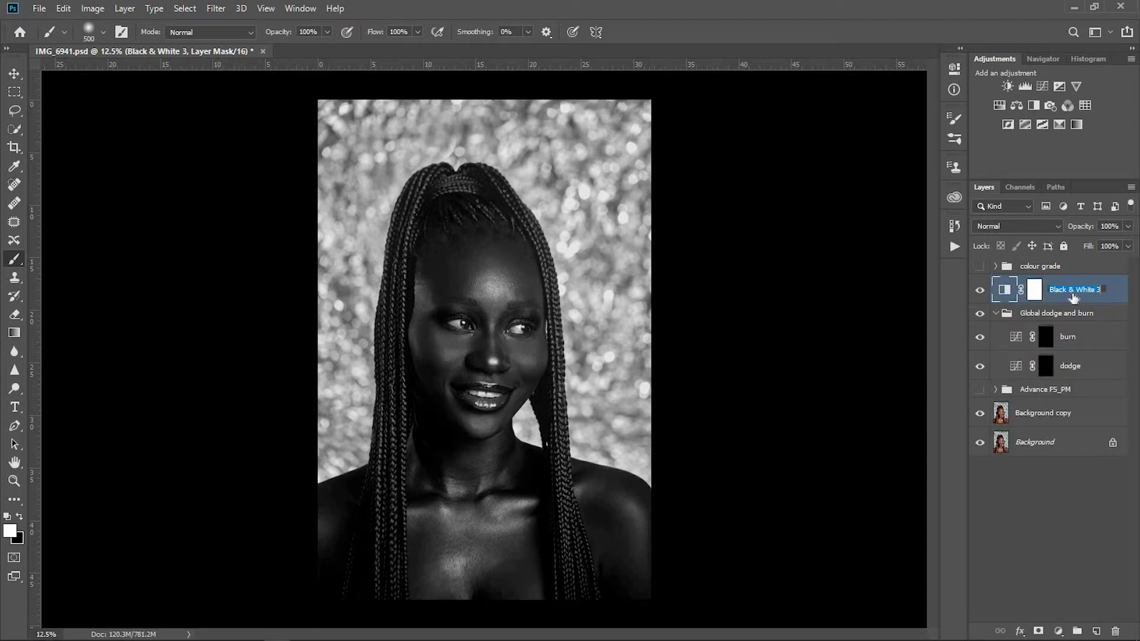
{"action": "type", "text": "check lay"}
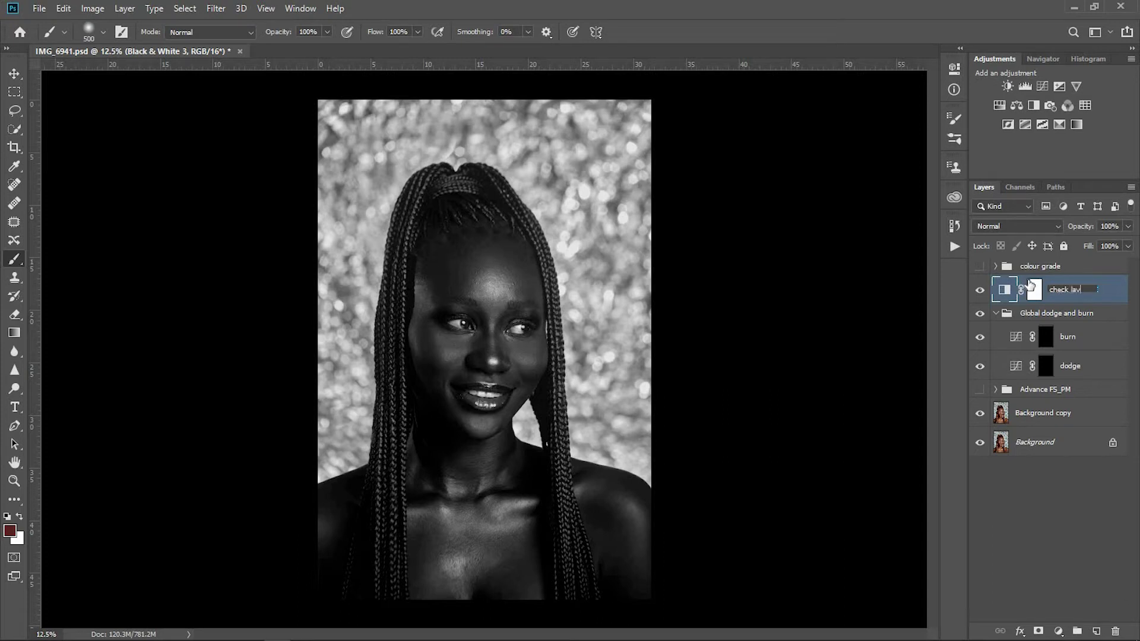
{"action": "type", "text": "er"}
{"action": "key", "text": "Return"}
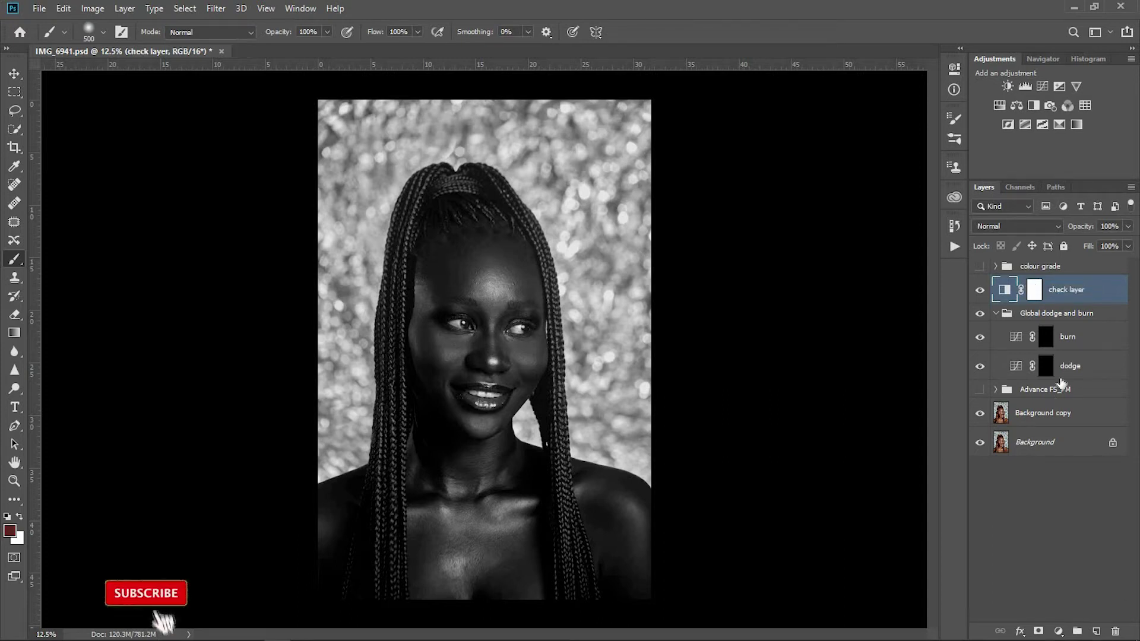
Target the burn layer's mask and set the 500 px Soft Round brush to 5% flow.
{"action": "left_click", "coordinate": [1078, 347]}
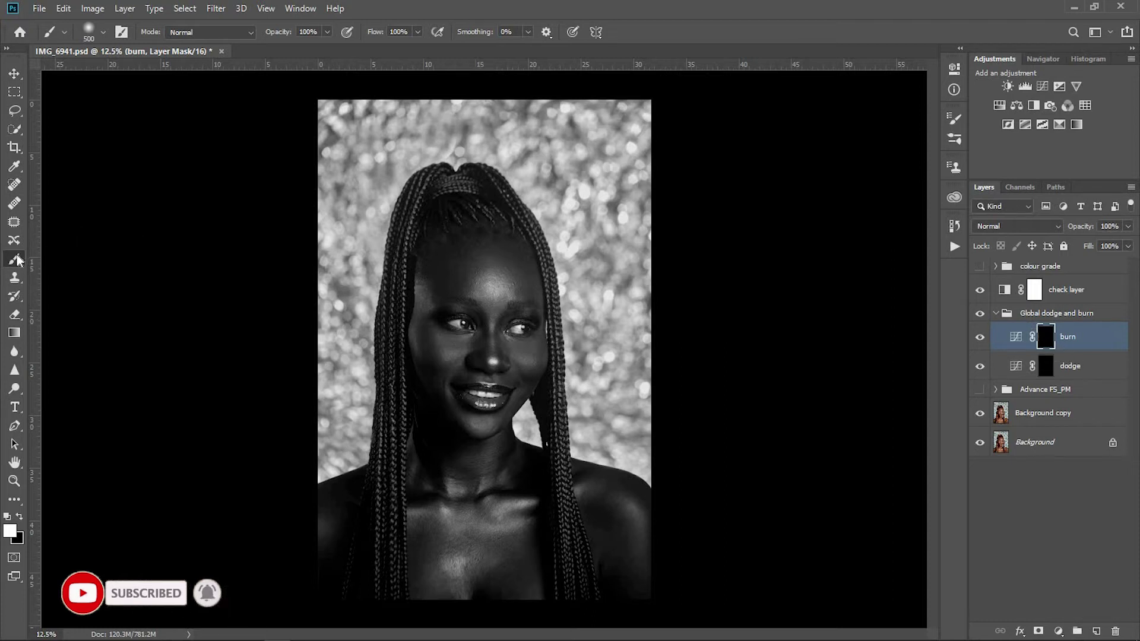
{"action": "left_click", "coordinate": [104, 33]}
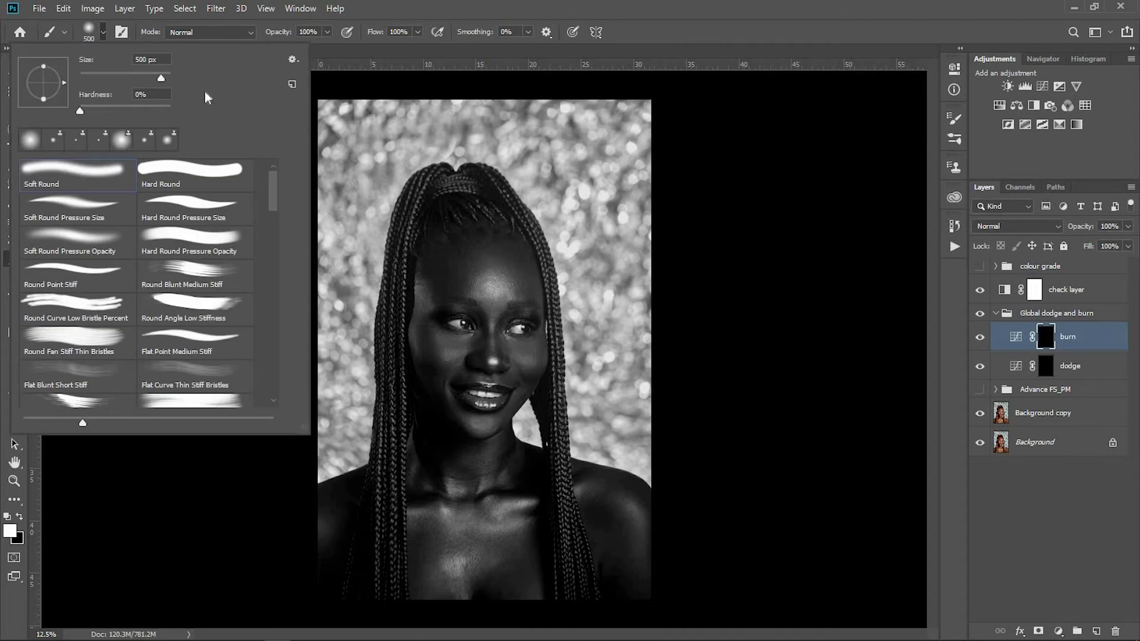
{"action": "left_click", "coordinate": [535, 51]}
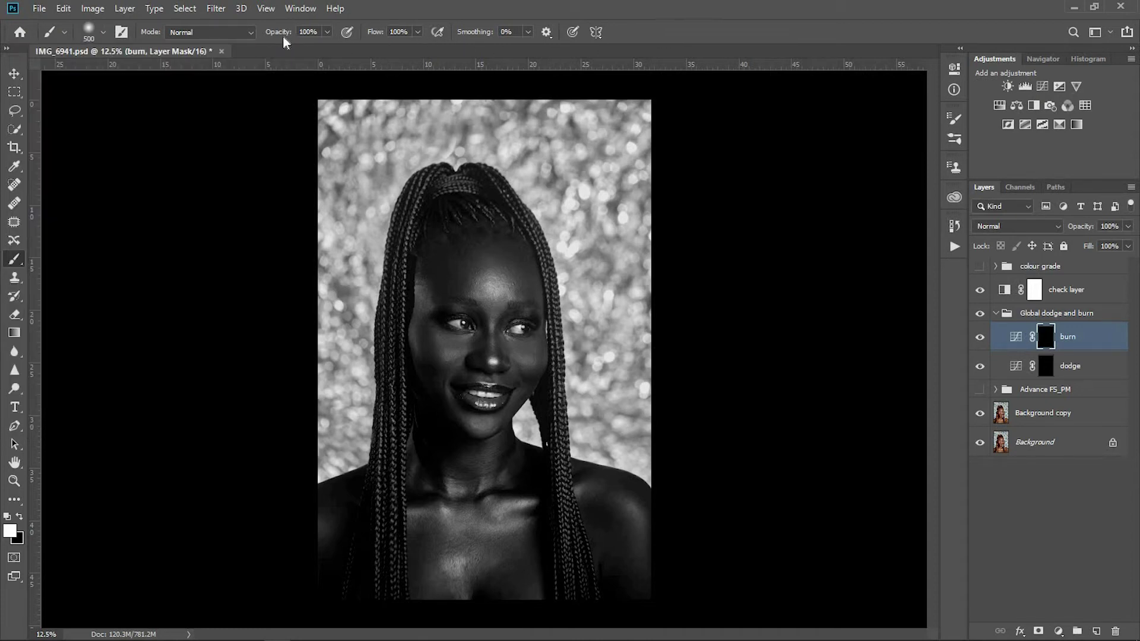
{"action": "left_click", "coordinate": [418, 32]}
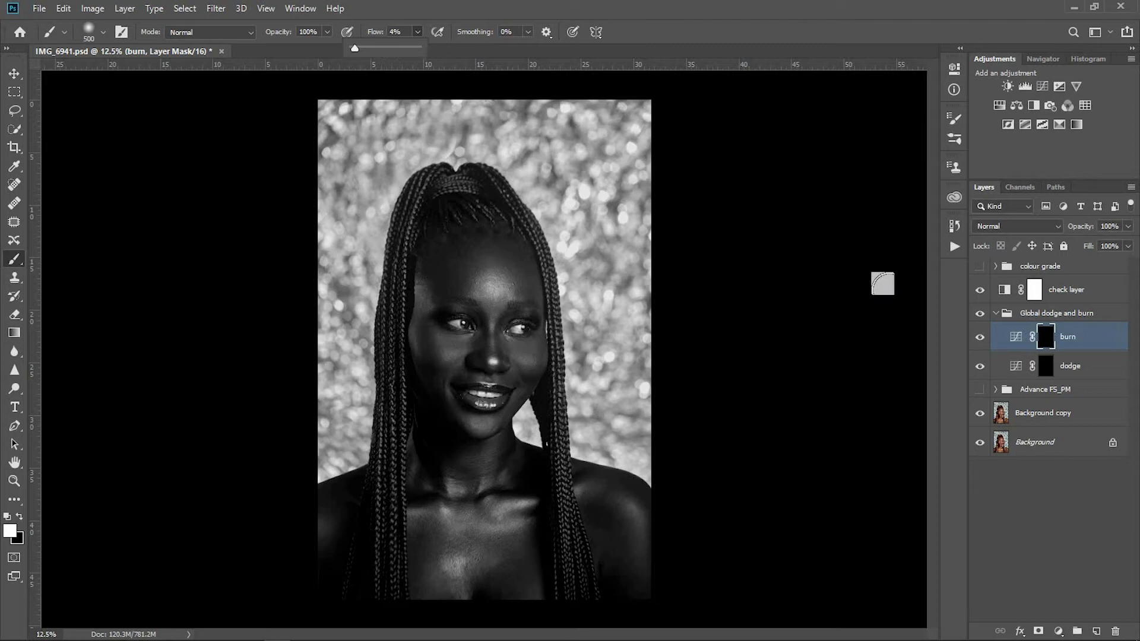
{"action": "left_click_drag", "start_coordinate": [394, 32], "coordinate": [436, 33]}
{"action": "type", "text": "5"}
{"action": "key", "text": "Return"}
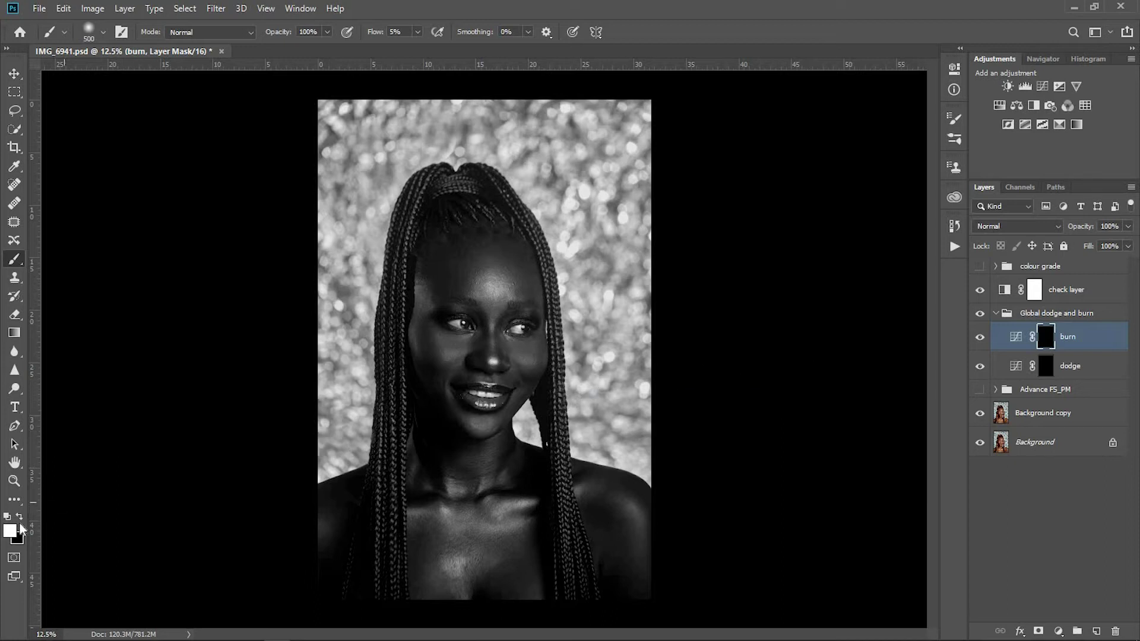
{"action": "left_click", "coordinate": [21, 518]}
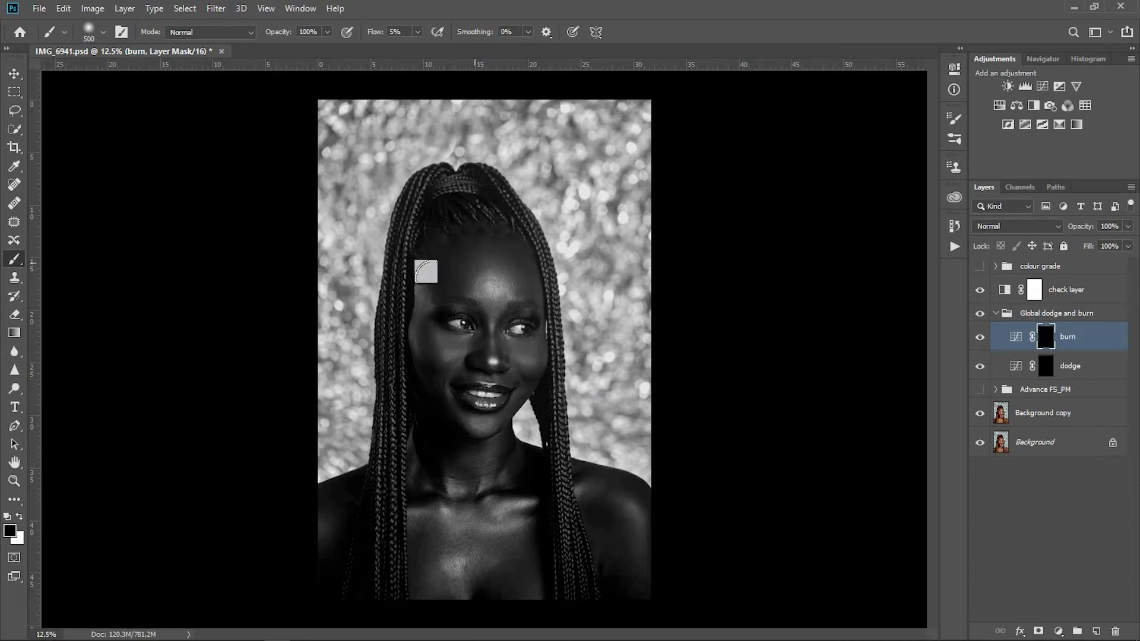
{"action": "left_click", "coordinate": [21, 518]}
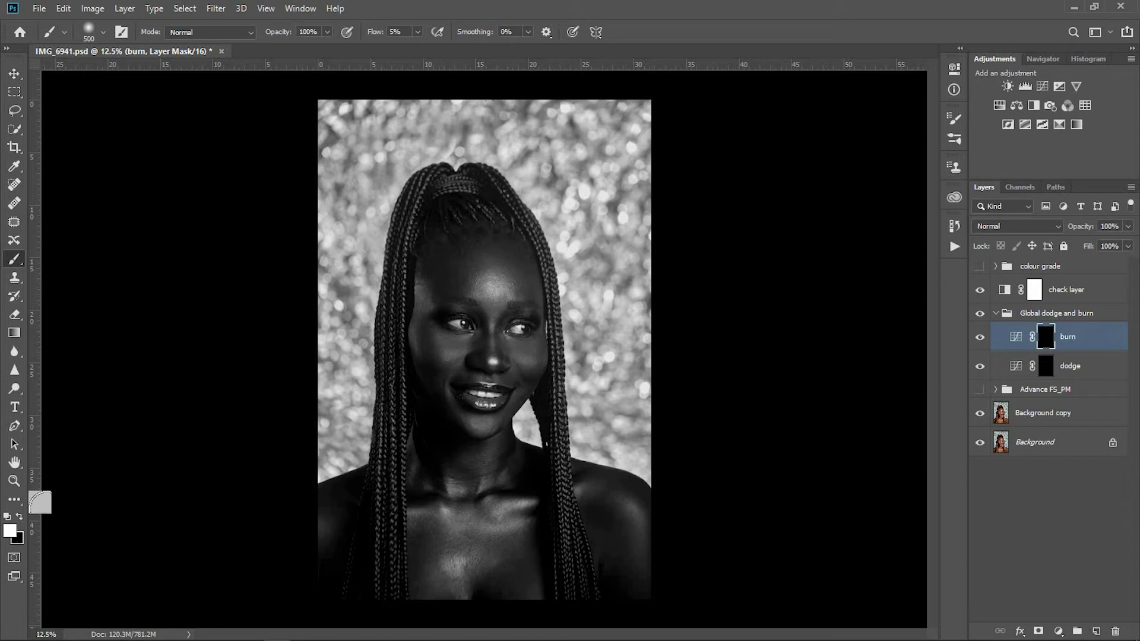
{"action": "left_click", "coordinate": [20, 520]}
{"action": "left_click", "coordinate": [20, 520]}
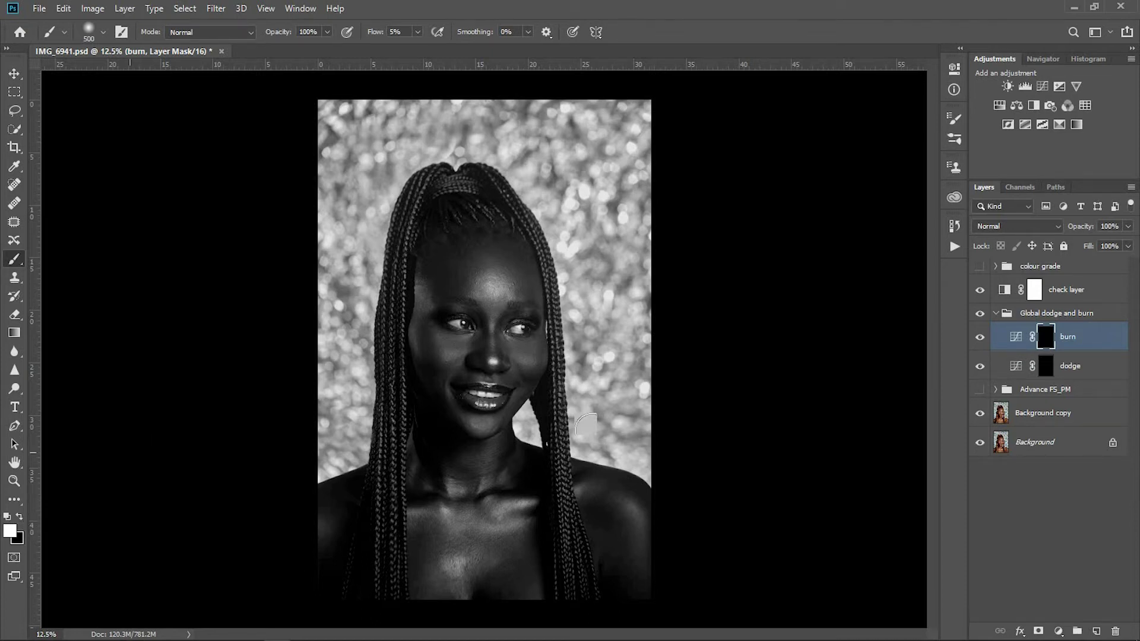
{"action": "key", "text": "bracketleft"}
{"action": "key", "text": "bracketleft"}
{"action": "key", "text": "bracketright"}
{"action": "key", "text": "bracketright"}
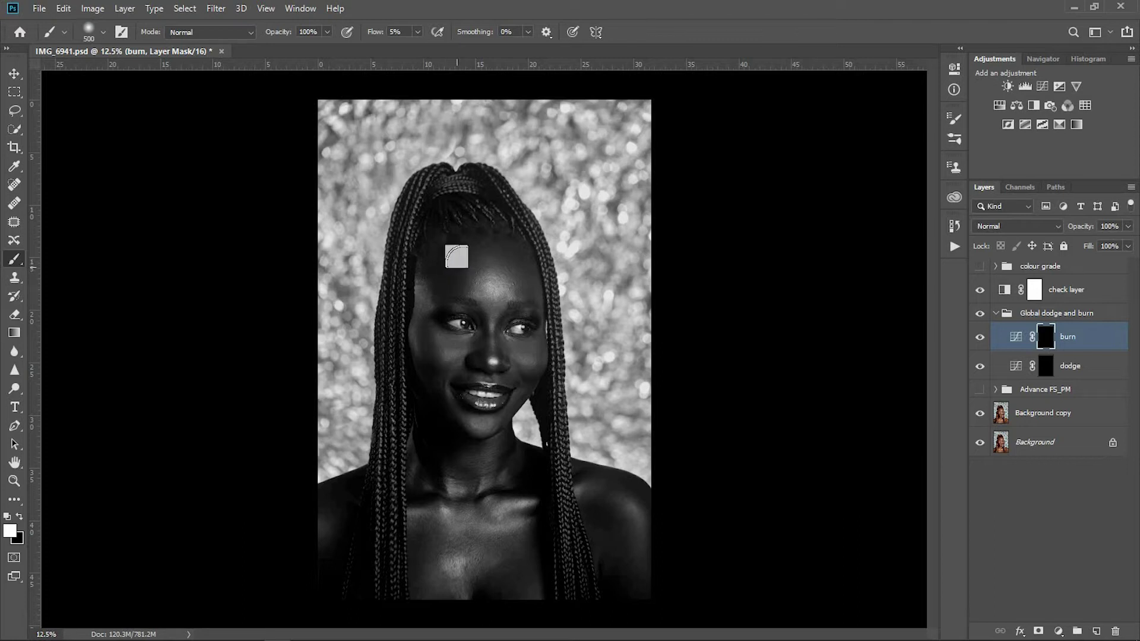
Paint white on the burn mask over the upper forehead and cheek, reducing the brush from 400 to 175 px.
{"action": "key", "text": "bracketleft"}
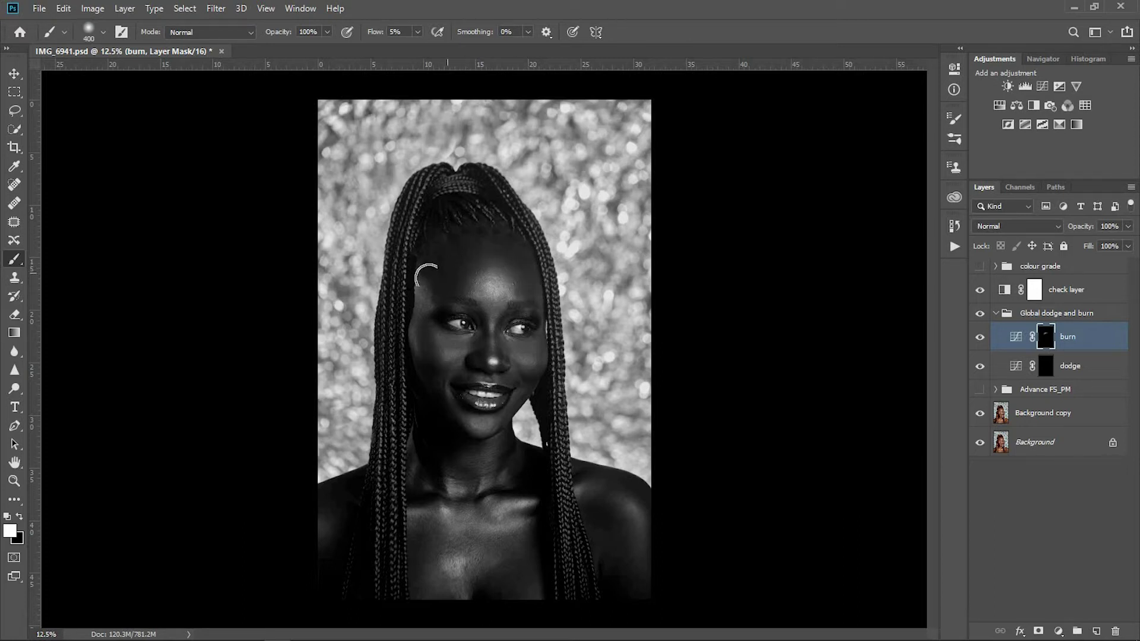
{"action": "key", "text": "bracketleft"}
{"action": "key", "text": "bracketleft"}
{"action": "mouse_move", "coordinate": [425, 341]}
{"action": "left_mouse_down"}
{"action": "mouse_move", "coordinate": [443, 382]}
{"action": "mouse_move", "coordinate": [434, 370]}
{"action": "left_mouse_up"}
{"action": "key", "text": "bracketleft"}
{"action": "key", "text": "bracketleft"}
Examine the burned shading around the eyes, nose and cheeks at close range.
{"action": "key", "text": "ctrl+plus"}
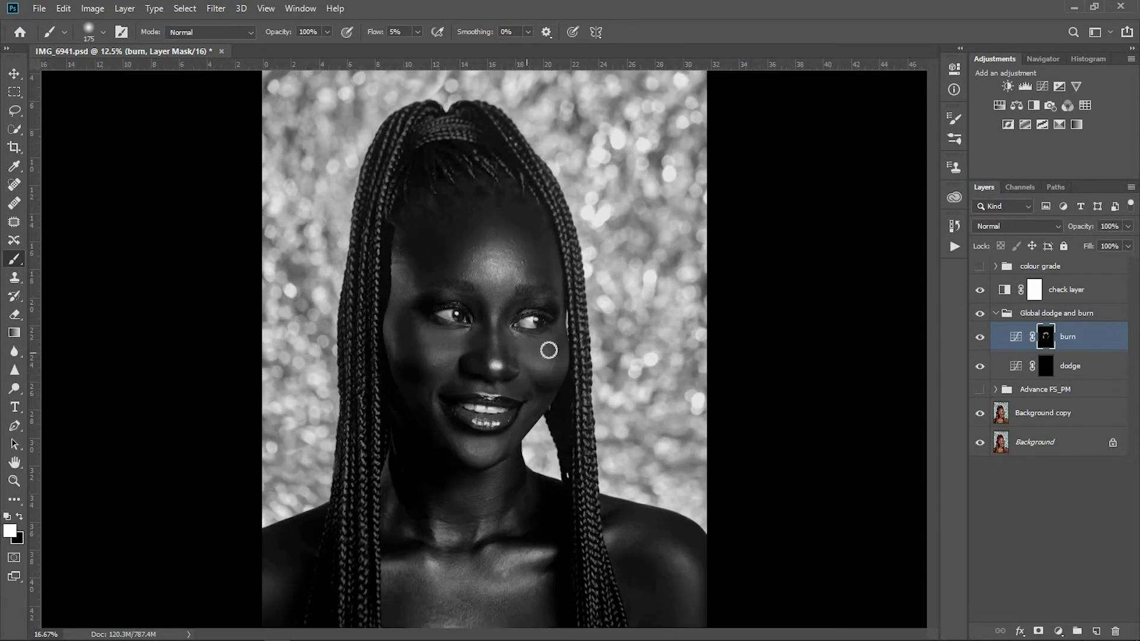
{"action": "key", "text": "ctrl+plus"}
{"action": "key", "text": "ctrl+plus"}
{"action": "key", "text": "ctrl+plus"}
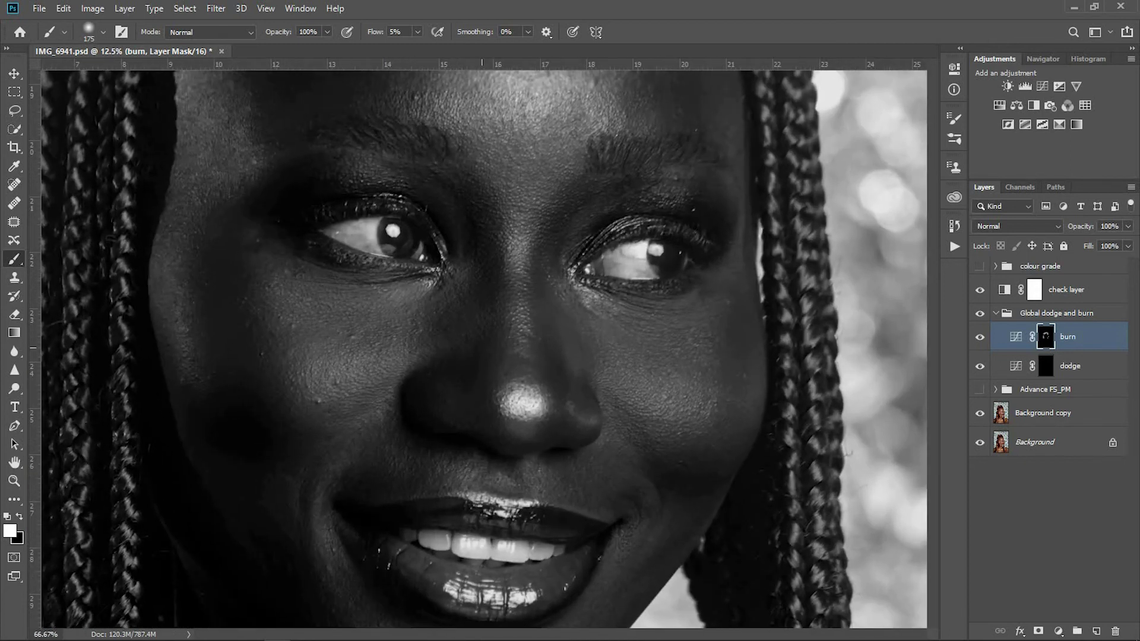
{"action": "key", "text": "ctrl+plus"}
{"action": "key", "text": "ctrl+plus"}
{"action": "key", "text": "ctrl+minus"}
{"action": "key", "text": "ctrl+minus"}
{"action": "key", "text": "ctrl+minus"}
{"action": "key", "text": "ctrl+minus"}
{"action": "key", "text": "ctrl+minus"}
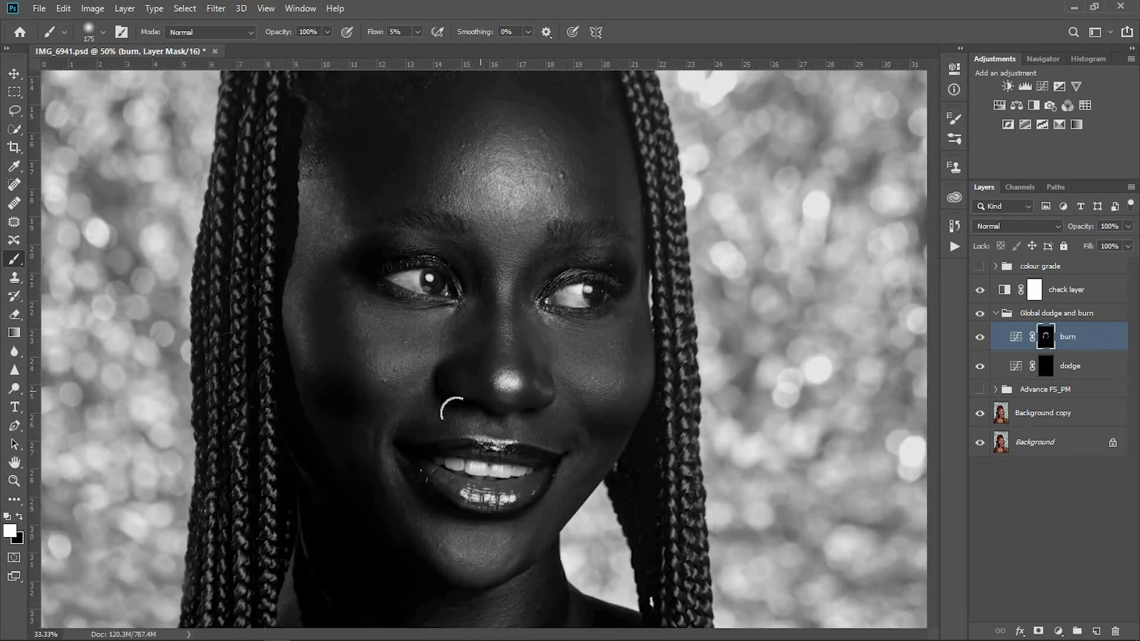
Paint white on the burn mask along the nose bridge and over the upper eyelid, ending with a 150 px brush.
{"action": "key", "text": "bracketright"}
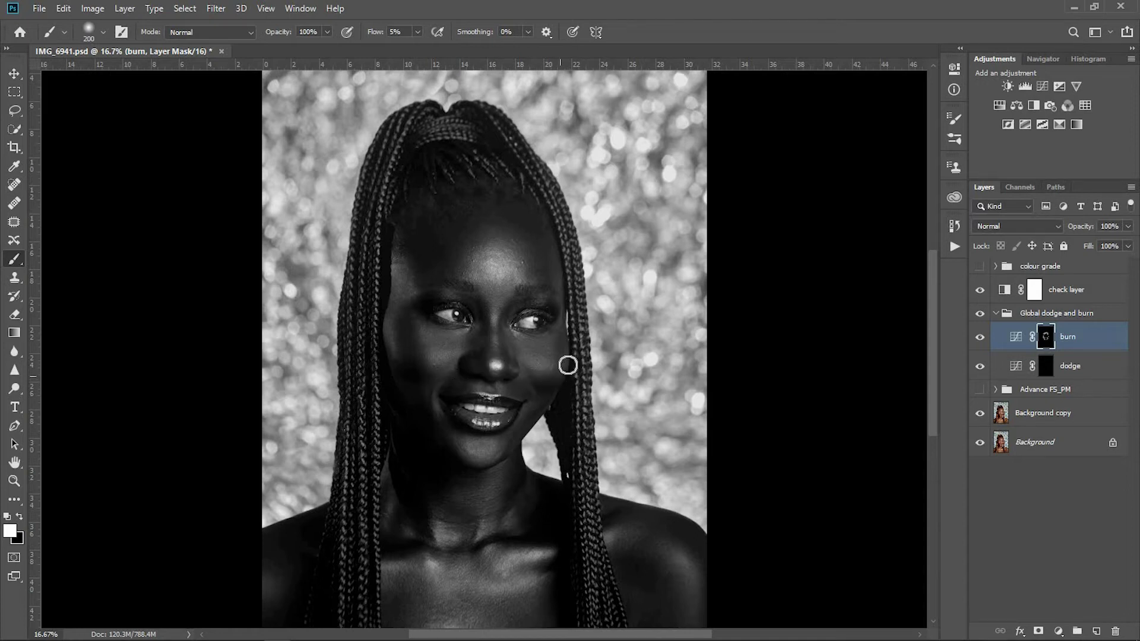
{"action": "mouse_move", "coordinate": [495, 322]}
{"action": "left_mouse_down"}
{"action": "mouse_move", "coordinate": [471, 341]}
{"action": "mouse_move", "coordinate": [473, 362]}
{"action": "mouse_move", "coordinate": [483, 315]}
{"action": "mouse_move", "coordinate": [509, 348]}
{"action": "mouse_move", "coordinate": [506, 314]}
{"action": "left_mouse_up"}
{"action": "key", "text": "bracketright"}
{"action": "left_click_drag", "start_coordinate": [457, 301], "coordinate": [422, 302]}
{"action": "key", "text": "bracketleft"}
{"action": "key", "text": "bracketleft"}
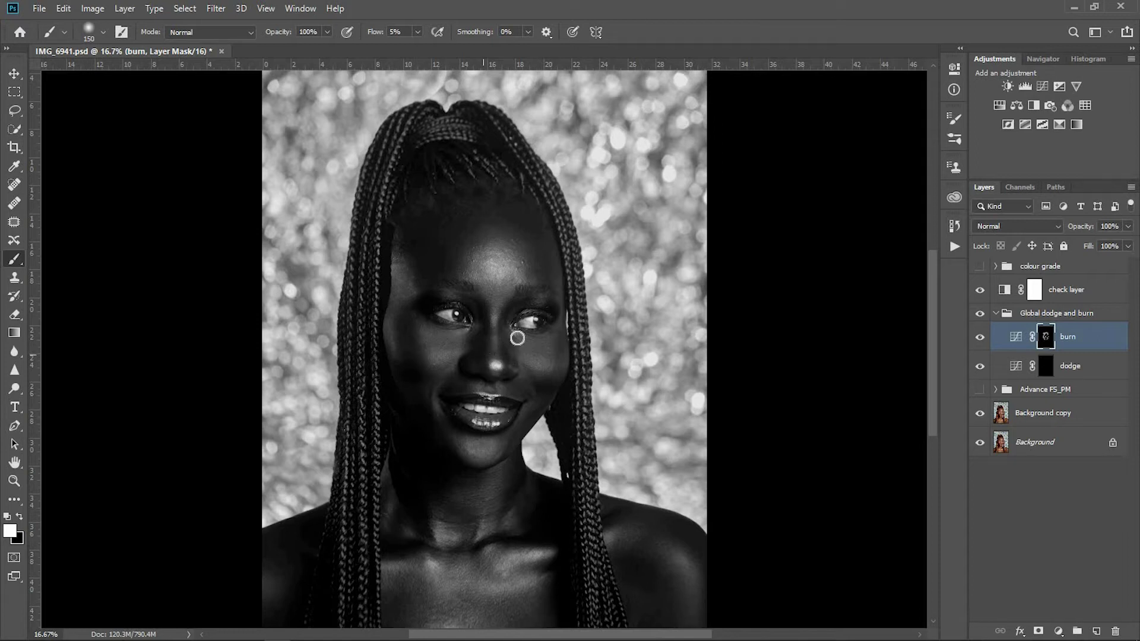
Target the dodge layer's mask and paint white over the central forehead highlight and facial highlights with a 150 to 200 px brush.
{"action": "left_click", "coordinate": [1022, 369]}
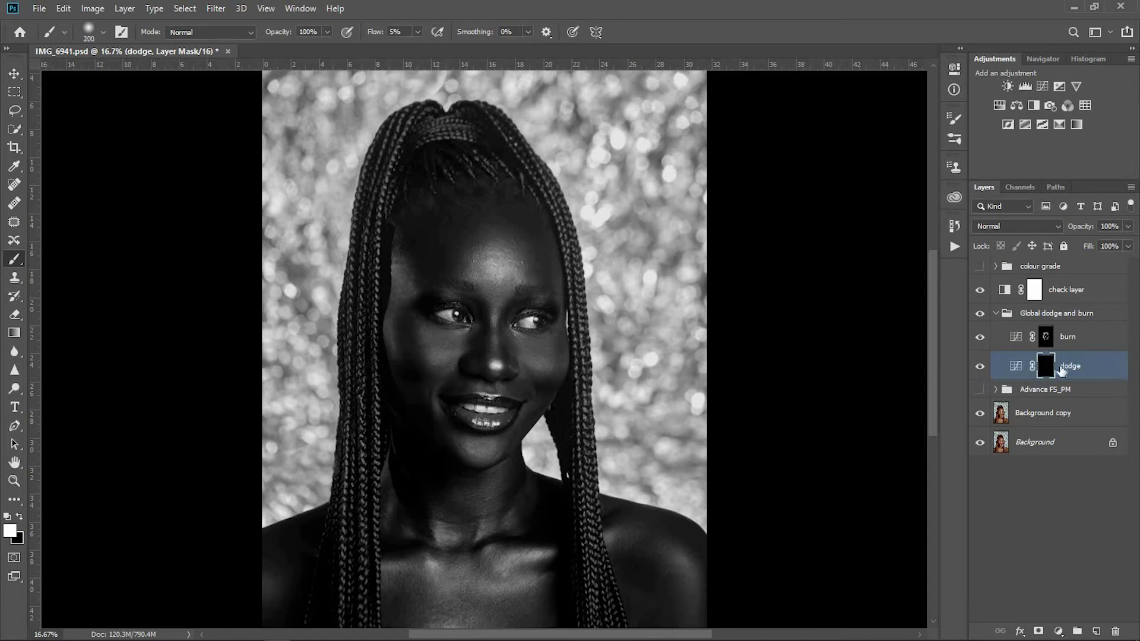
{"action": "mouse_move", "coordinate": [494, 277]}
{"action": "left_mouse_down"}
{"action": "mouse_move", "coordinate": [492, 242]}
{"action": "mouse_move", "coordinate": [510, 249]}
{"action": "mouse_move", "coordinate": [497, 288]}
{"action": "mouse_move", "coordinate": [483, 276]}
{"action": "mouse_move", "coordinate": [509, 275]}
{"action": "left_mouse_up"}
{"action": "key", "text": "bracketleft"}
{"action": "key", "text": "bracketleft"}
{"action": "key", "text": "bracketleft"}
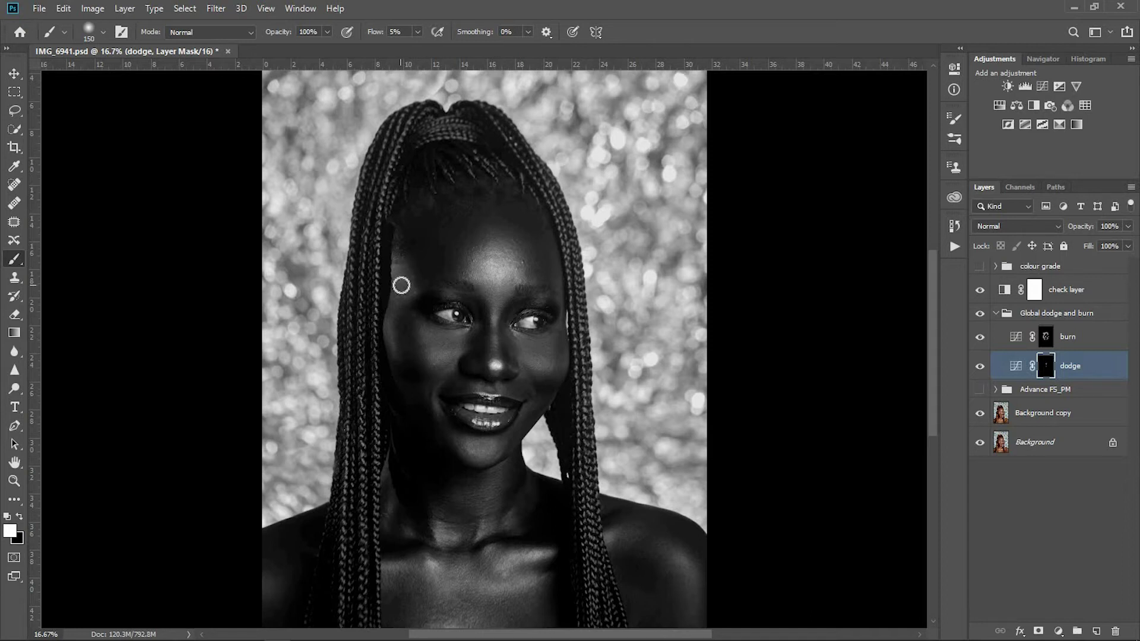
{"action": "key", "text": "bracketright"}
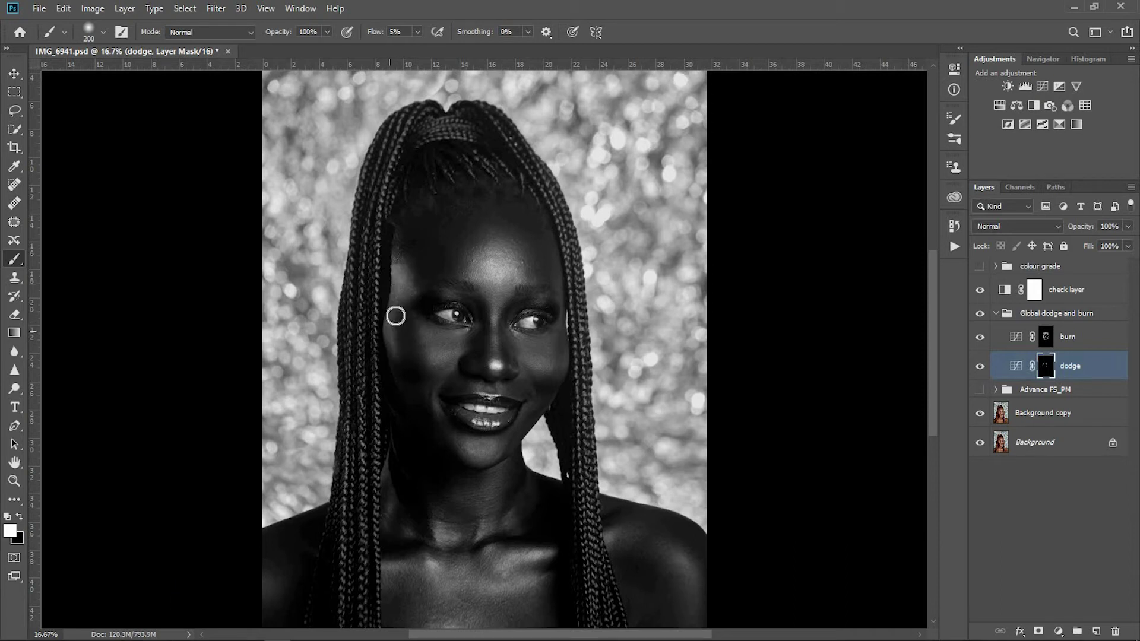
Paint white on the dodge mask over the cheek and chin highlights, reducing the brush to 175 and then 90 px.
{"action": "key", "text": "["}
{"action": "left_click_drag", "start_coordinate": [552, 361], "coordinate": [533, 361]}
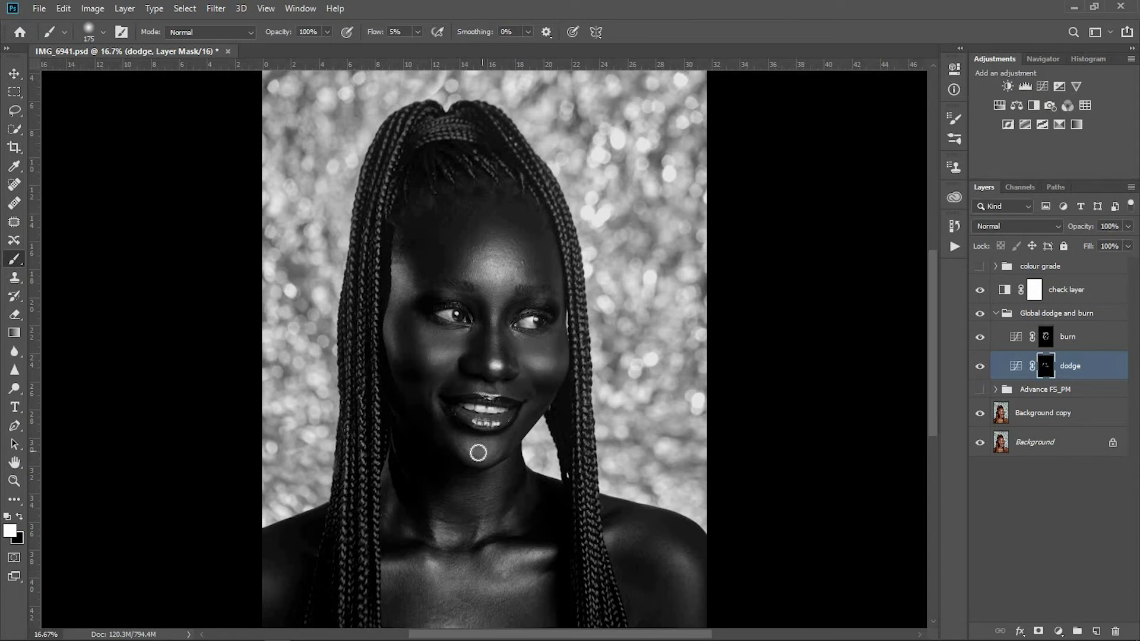
{"action": "key", "text": "bracketleft"}
{"action": "key", "text": "bracketleft"}
{"action": "key", "text": "ctrl+minus"}
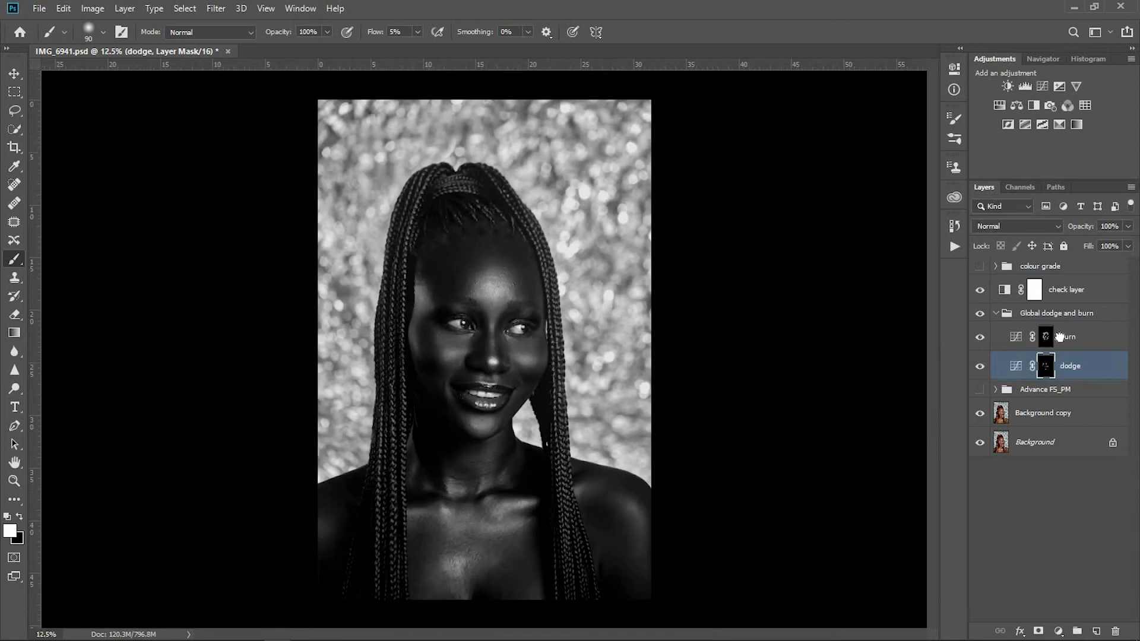
Compare the portrait with and without the Global dodge and burn group and check the facial shading at several zoom levels.
{"action": "key", "text": "alt+bracketright"}
{"action": "key", "text": "bracketright"}
{"action": "key", "text": "bracketright"}
{"action": "key", "text": "bracketright"}
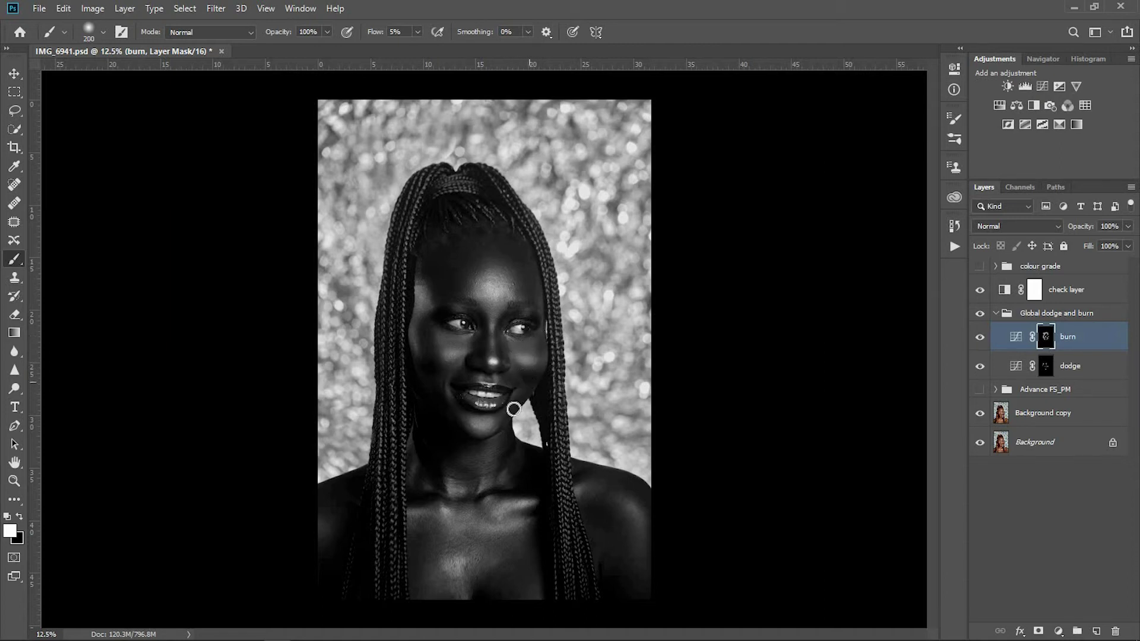
{"action": "left_click", "coordinate": [980, 314]}
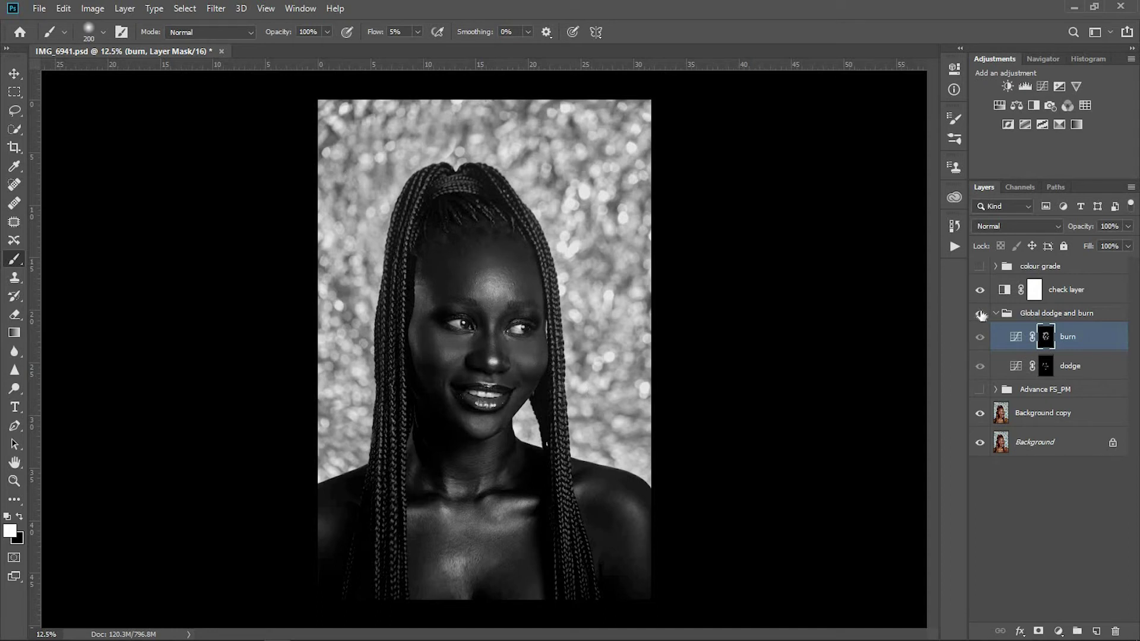
{"action": "left_click", "coordinate": [980, 313]}
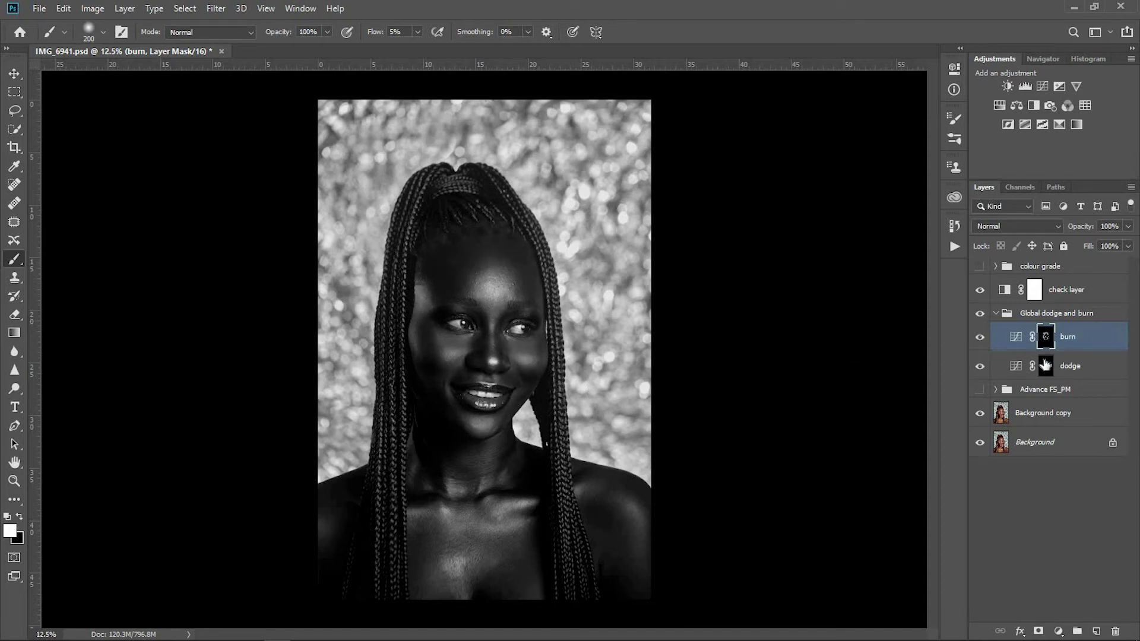
{"action": "key", "text": "alt+bracketleft"}
{"action": "key", "text": "ctrl+minus"}
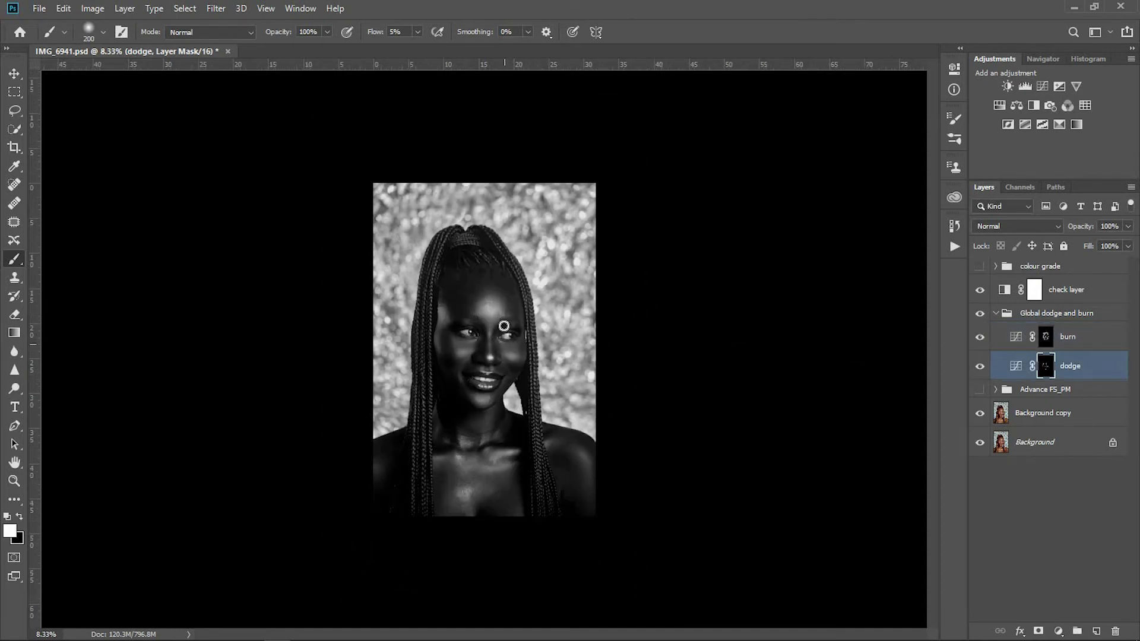
{"action": "key", "text": "ctrl+plus"}
{"action": "key", "text": "ctrl+plus"}
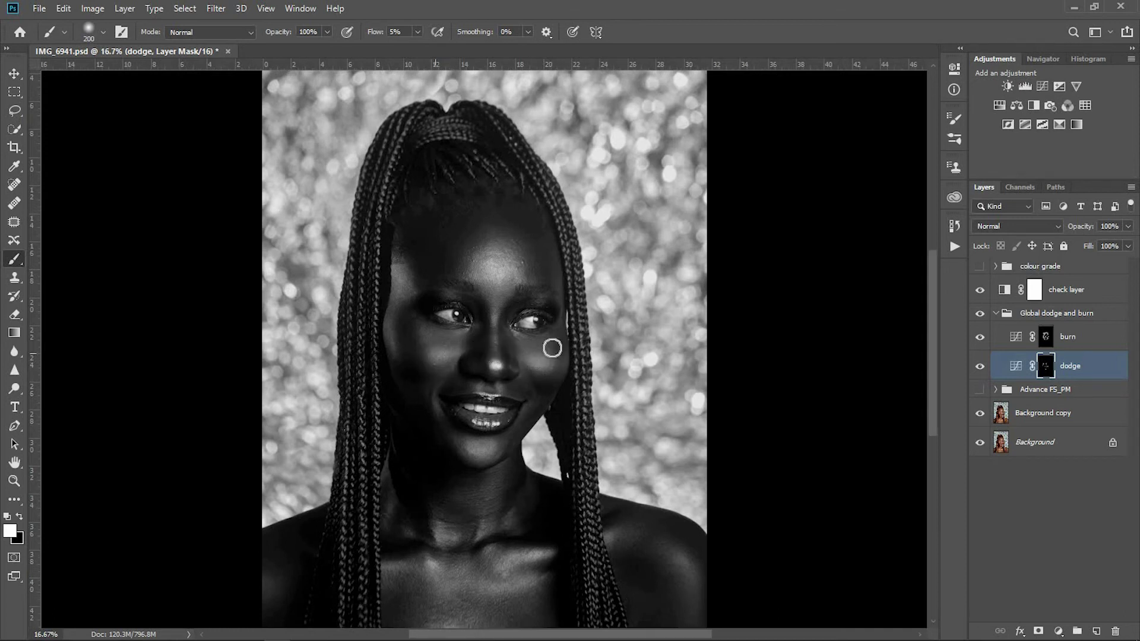
{"action": "key", "text": "ctrl+minus"}
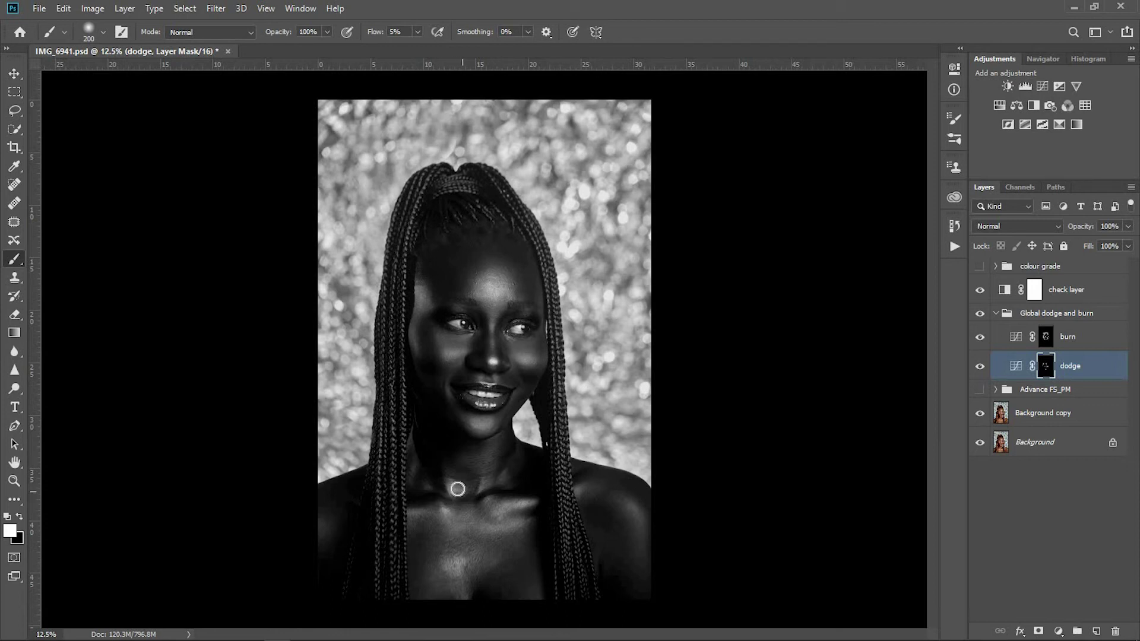
Paint white on the dodge mask over the collarbone and upper chest highlights with a 200 to 250 px brush.
{"action": "key", "text": "bracketright"}
{"action": "mouse_move", "coordinate": [533, 506]}
{"action": "left_mouse_down"}
{"action": "mouse_move", "coordinate": [499, 507]}
{"action": "mouse_move", "coordinate": [523, 503]}
{"action": "mouse_move", "coordinate": [498, 525]}
{"action": "mouse_move", "coordinate": [513, 529]}
{"action": "mouse_move", "coordinate": [412, 515]}
{"action": "left_mouse_up"}
{"action": "key", "text": "bracketleft"}
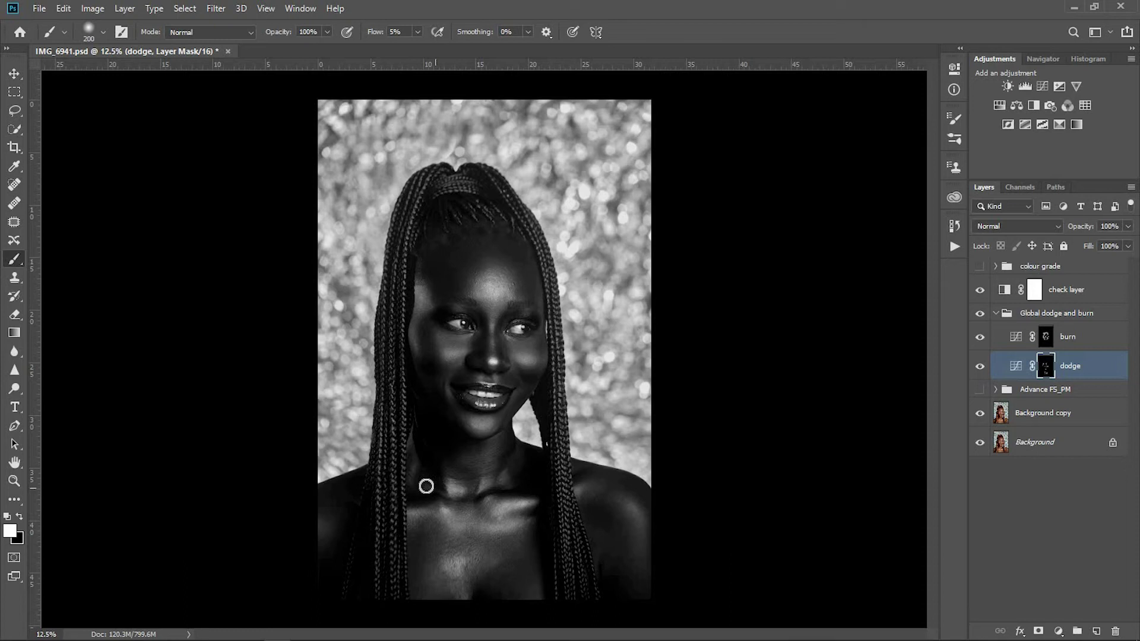
{"action": "scroll", "coordinate": [483, 458], "scroll_direction": "down", "scroll_amount": 2}
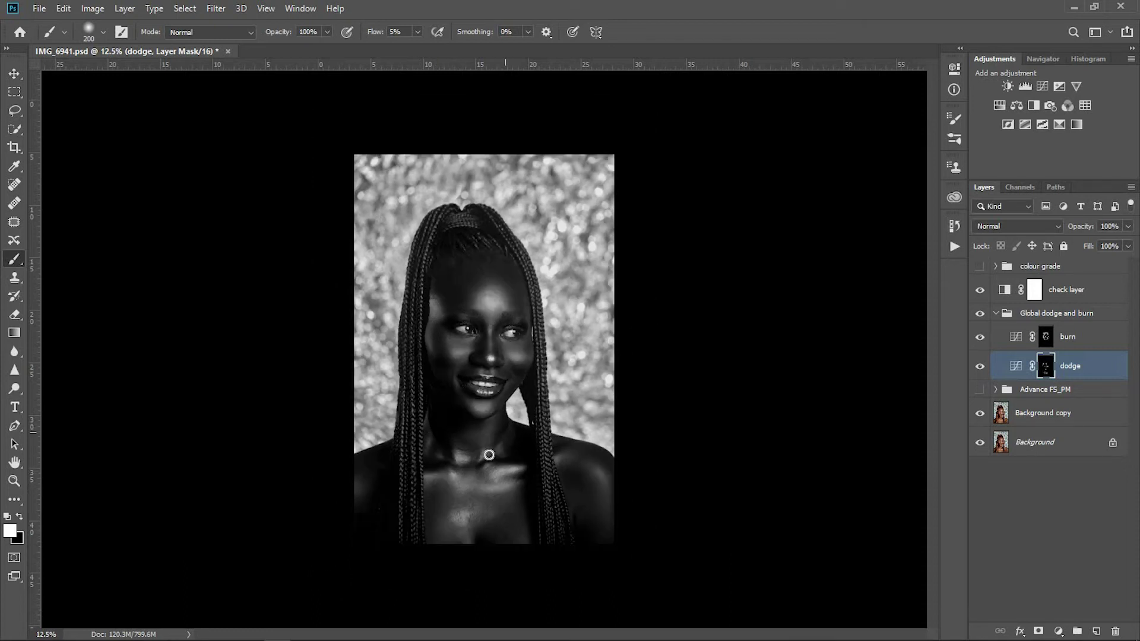
{"action": "scroll", "coordinate": [505, 446], "scroll_direction": "up", "scroll_amount": 4}
{"action": "key", "text": "bracketright"}
{"action": "key", "text": "bracketleft"}
{"action": "left_click_drag", "start_coordinate": [512, 524], "coordinate": [515, 519]}
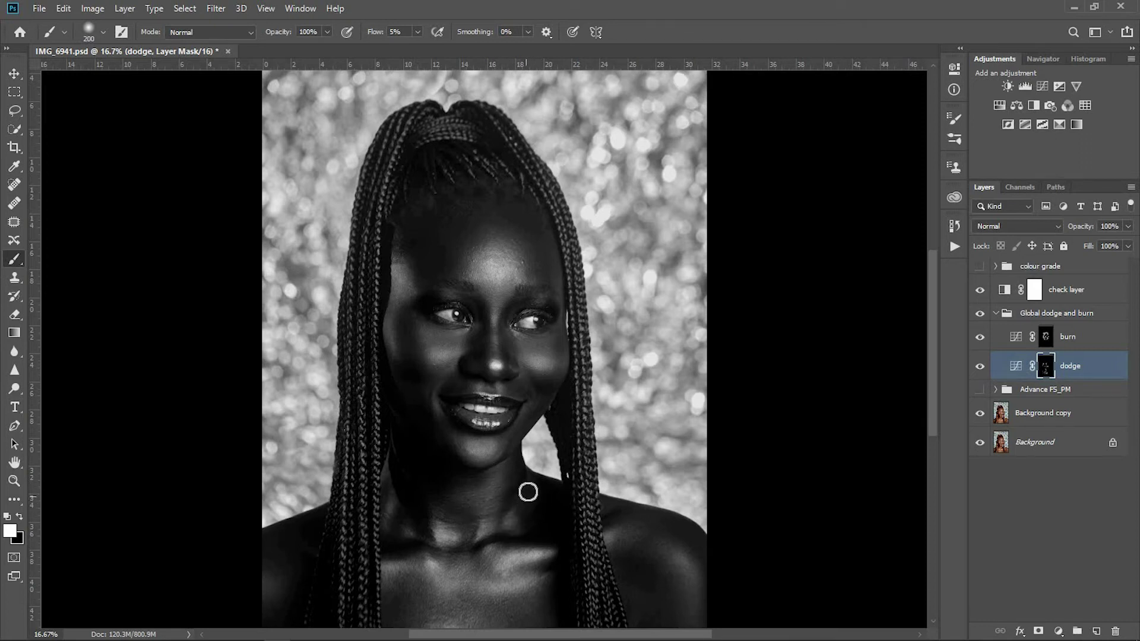
{"action": "left_click_drag", "start_coordinate": [936, 407], "coordinate": [931, 436]}
{"action": "key", "text": "bracketright"}
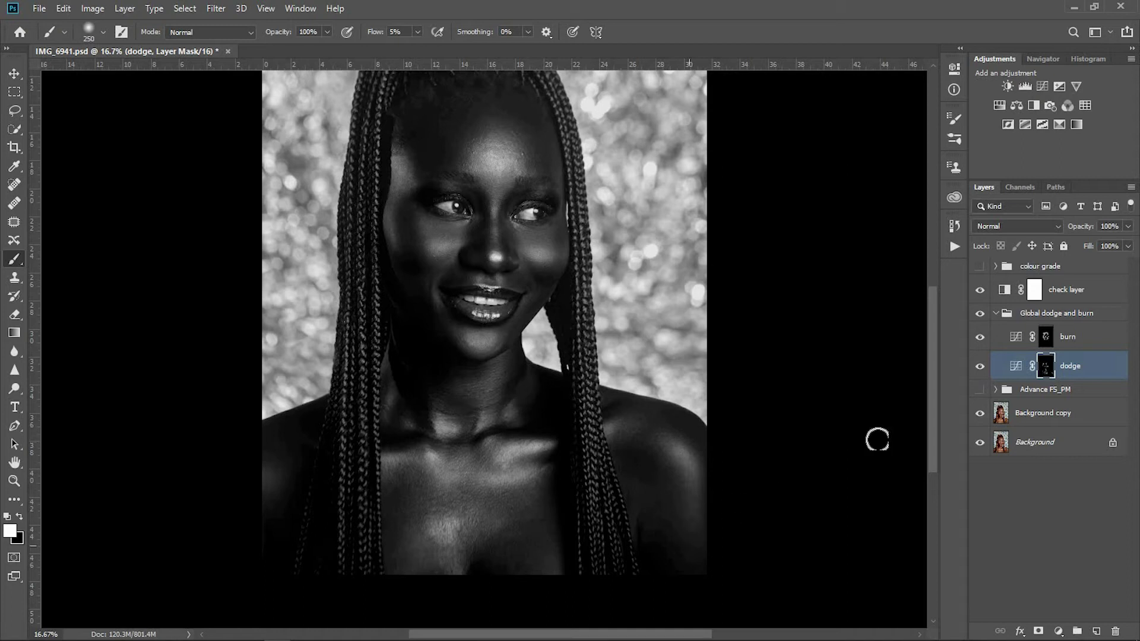
Target the burn layer's mask and paint white over the shoulder and chest shadows with a 300 px, then 250 px brush.
{"action": "left_click", "coordinate": [1080, 346]}
{"action": "key", "text": "bracketright"}
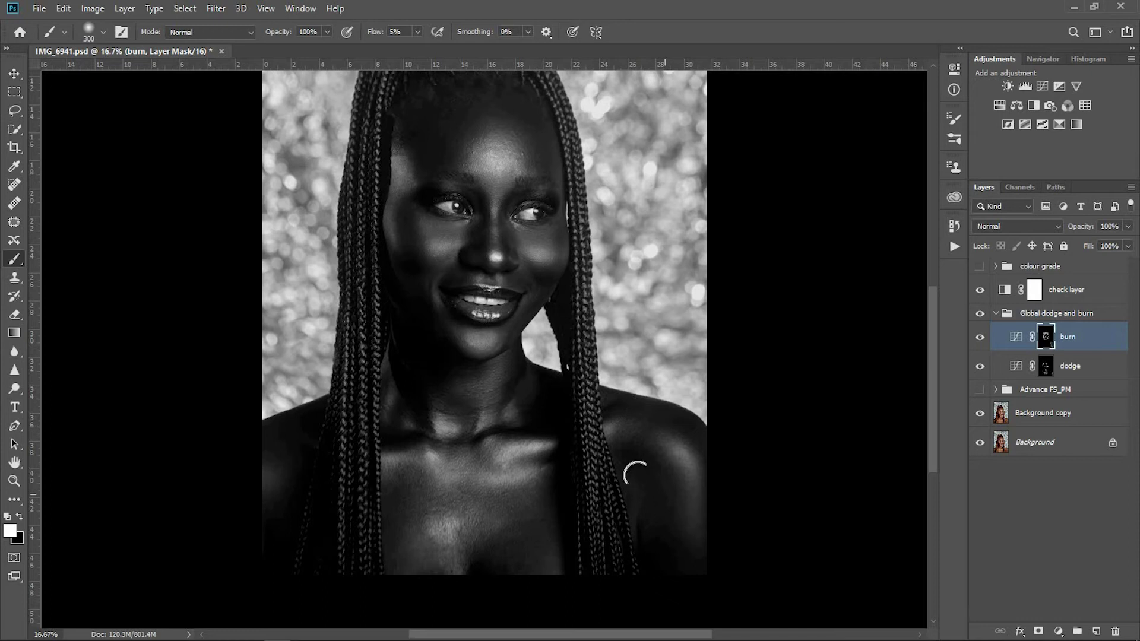
{"action": "left_click_drag", "start_coordinate": [700, 568], "coordinate": [690, 553]}
{"action": "key", "text": "bracketleft"}
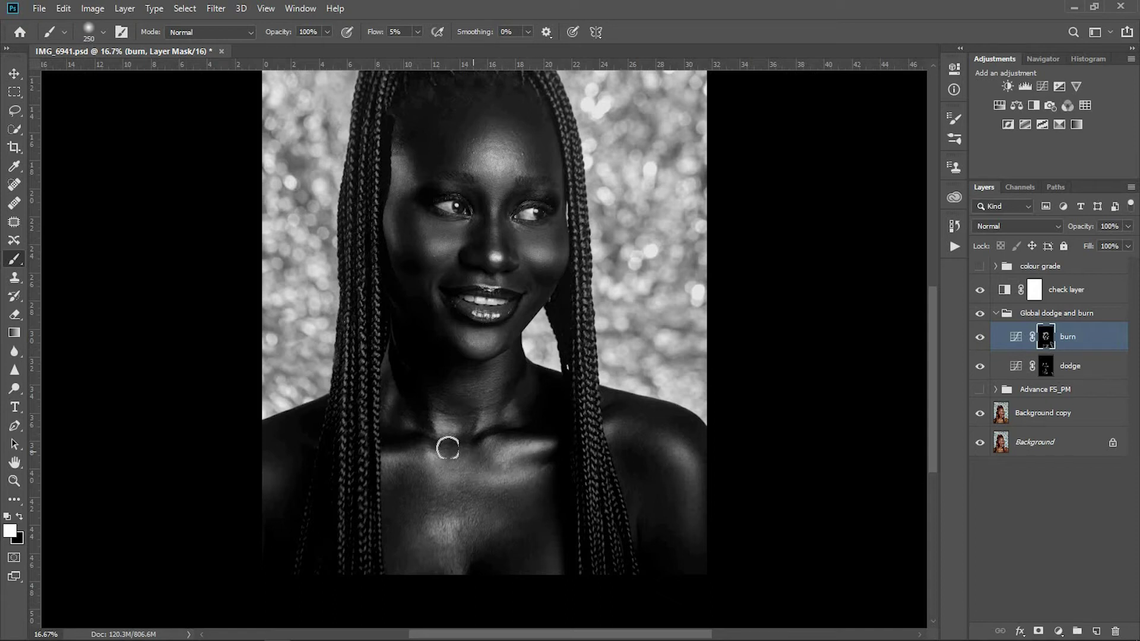
{"action": "key", "text": "bracketleft"}
Paint white on the burn mask over the neck shadows with a 175 px brush, enlarging the brush to 300 px.
{"action": "left_click", "coordinate": [1017, 369]}
{"action": "key", "text": "bracketleft"}
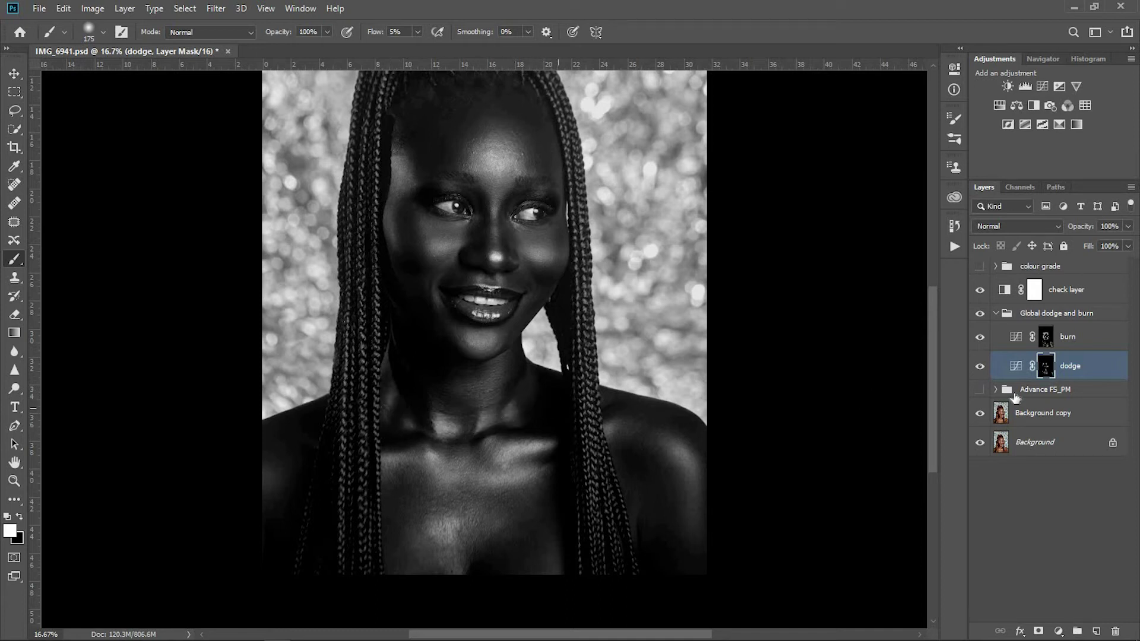
{"action": "key", "text": "alt+bracketright"}
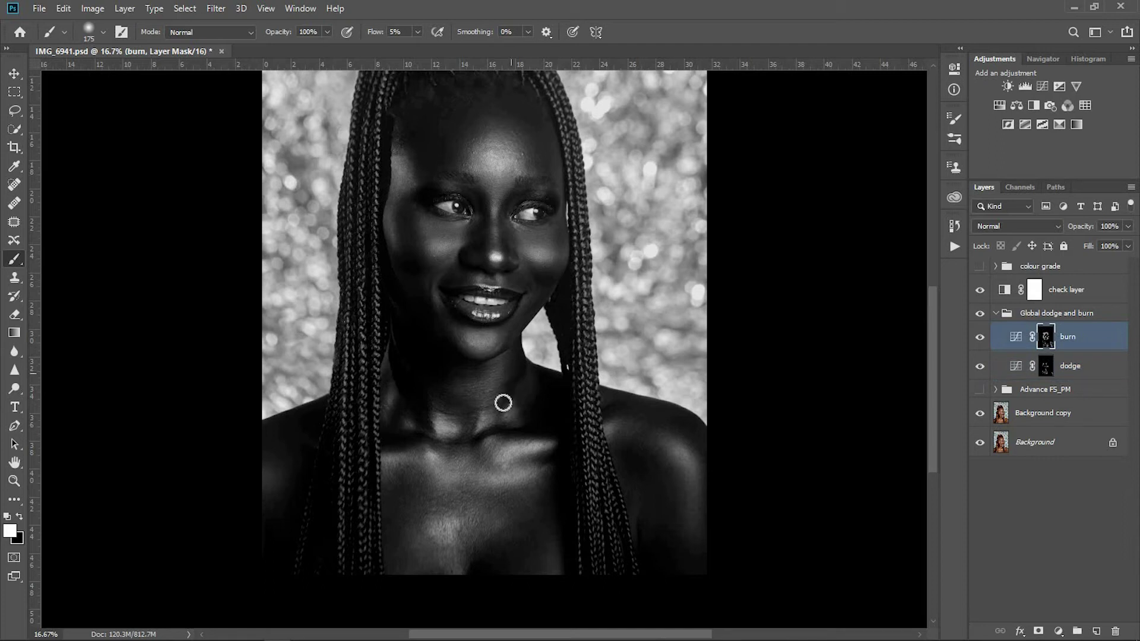
{"action": "key", "text": "bracketright"}
{"action": "key", "text": "bracketright"}
{"action": "key", "text": "bracketright"}
Target the dodge layer's mask and paint white over the shoulder, chest and cheek highlights, ending with a 250 px brush.
{"action": "key", "text": "alt+bracketleft"}
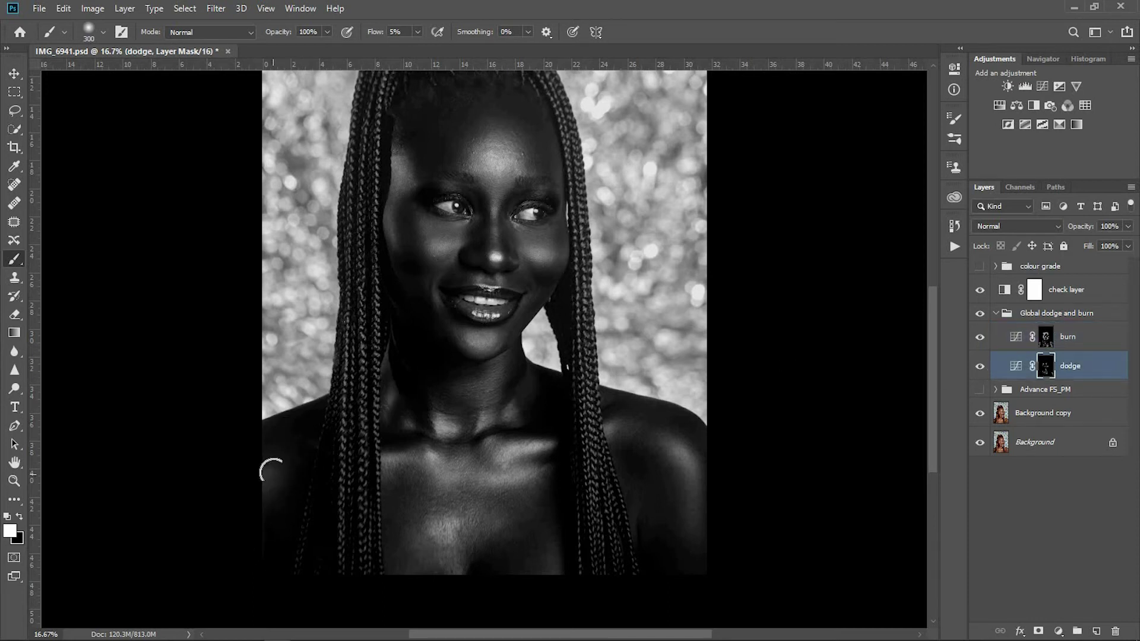
{"action": "key", "text": "bracketleft"}
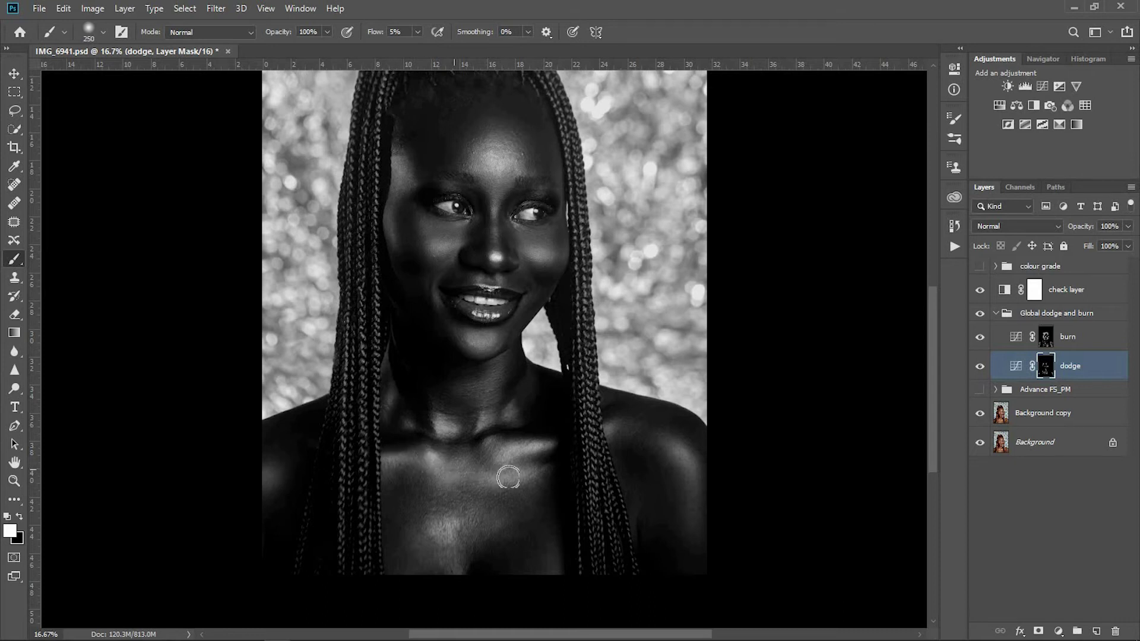
{"action": "left_click", "coordinate": [981, 313]}
{"action": "key", "text": "ctrl+minus"}
{"action": "key", "text": "bracketleft"}
{"action": "key", "text": "bracketright"}
{"action": "left_click_drag", "start_coordinate": [527, 354], "coordinate": [523, 349]}
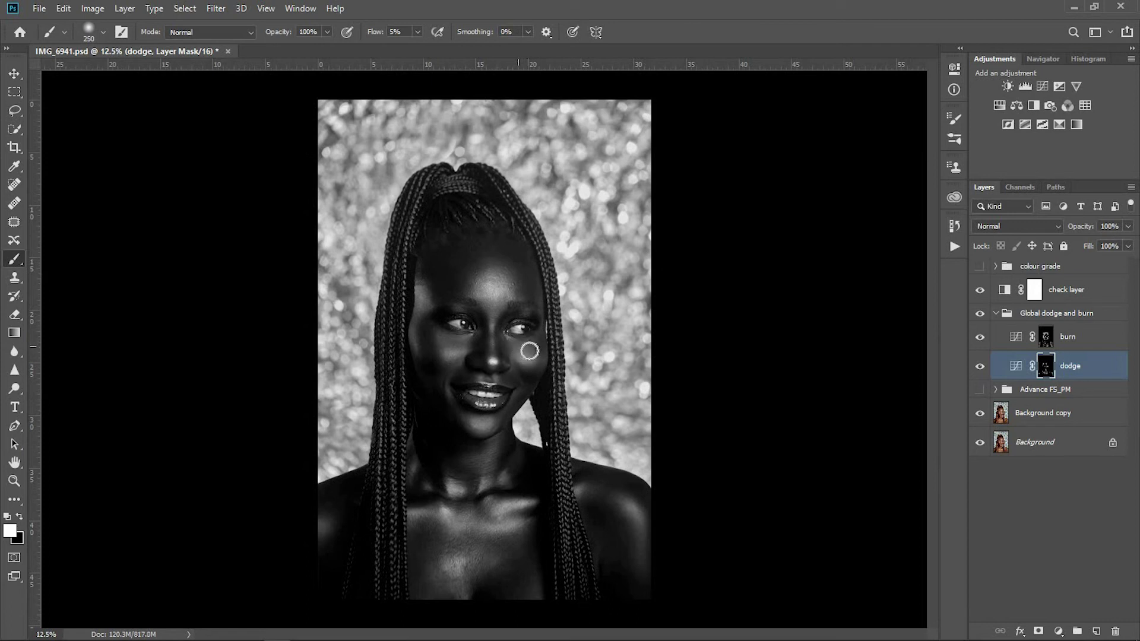
Collapse the Global dodge and burn group, hide the check layer and show the Advance FS_PM group.
{"action": "key", "text": "ctrl+minus"}
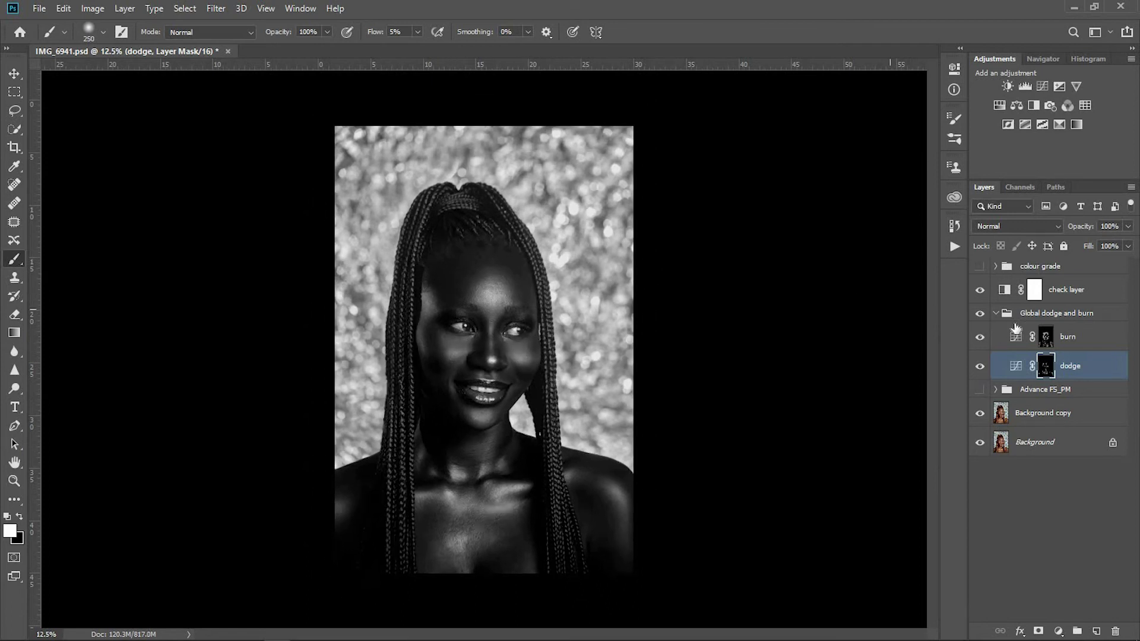
{"action": "left_click", "coordinate": [980, 312]}
{"action": "left_click", "coordinate": [980, 314]}
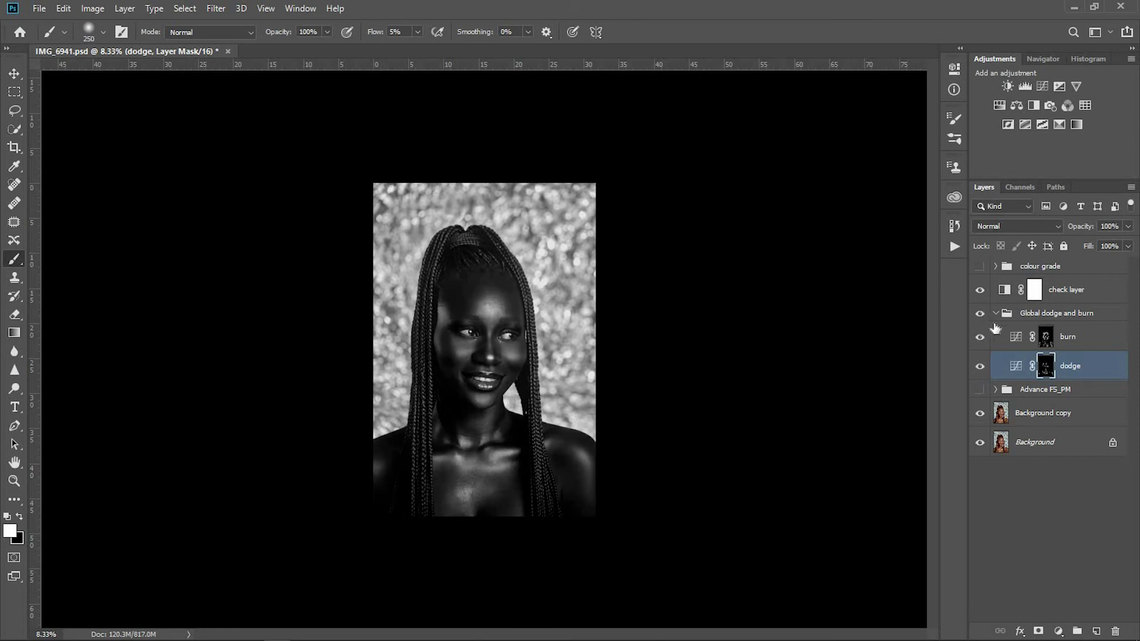
{"action": "left_click", "coordinate": [1003, 313]}
{"action": "left_click", "coordinate": [996, 313]}
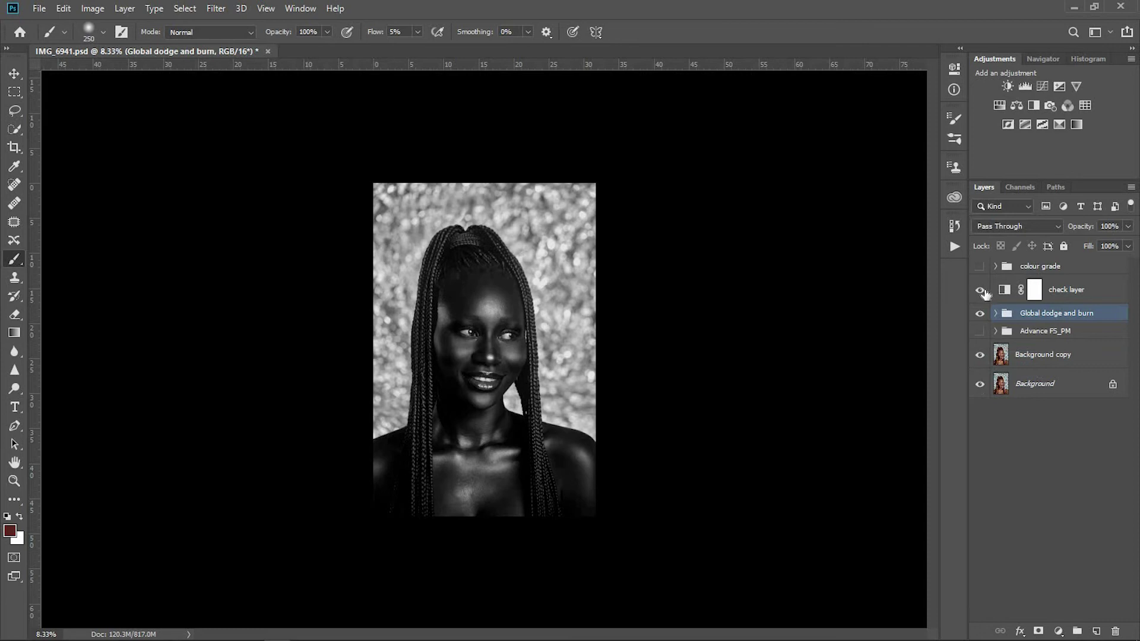
{"action": "left_click", "coordinate": [980, 289]}
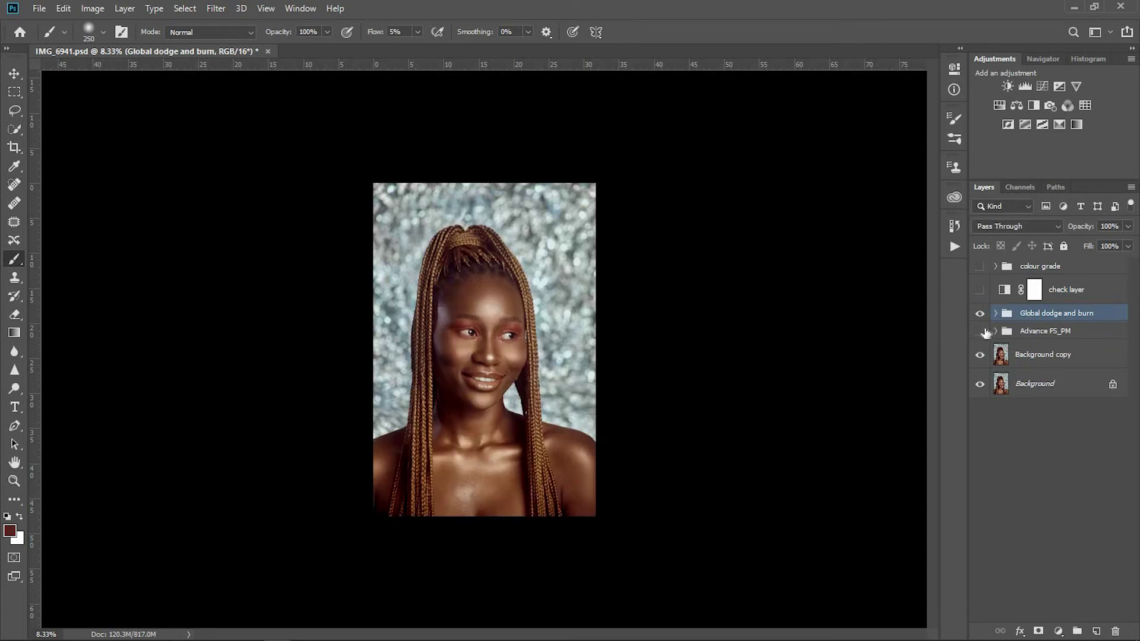
{"action": "left_click", "coordinate": [979, 332]}
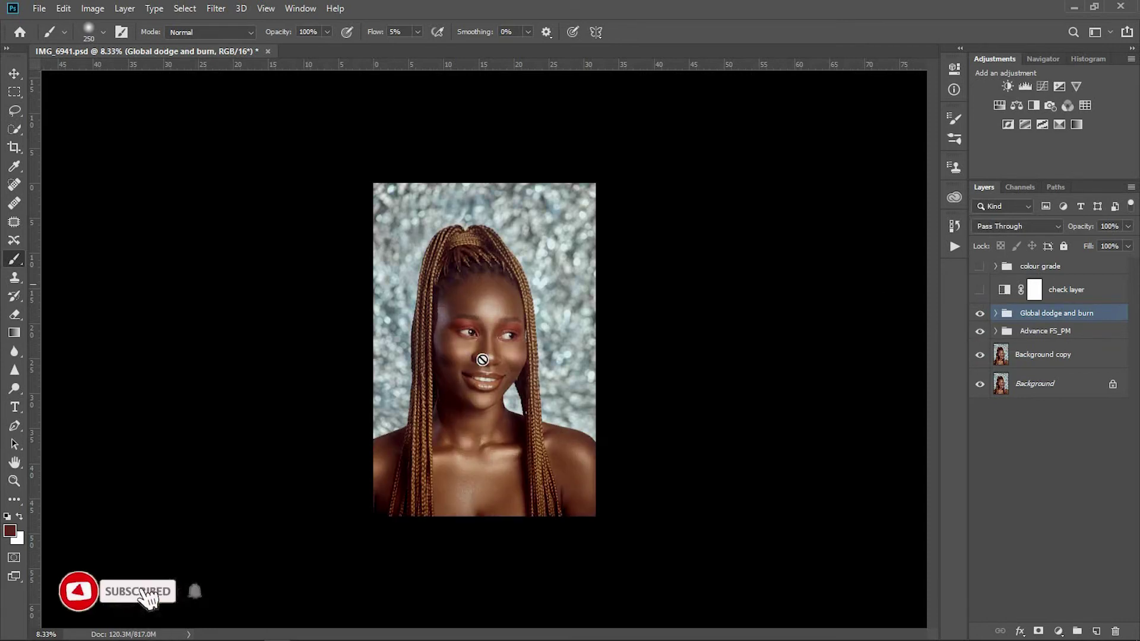
{"action": "key", "text": "ctrl+plus"}
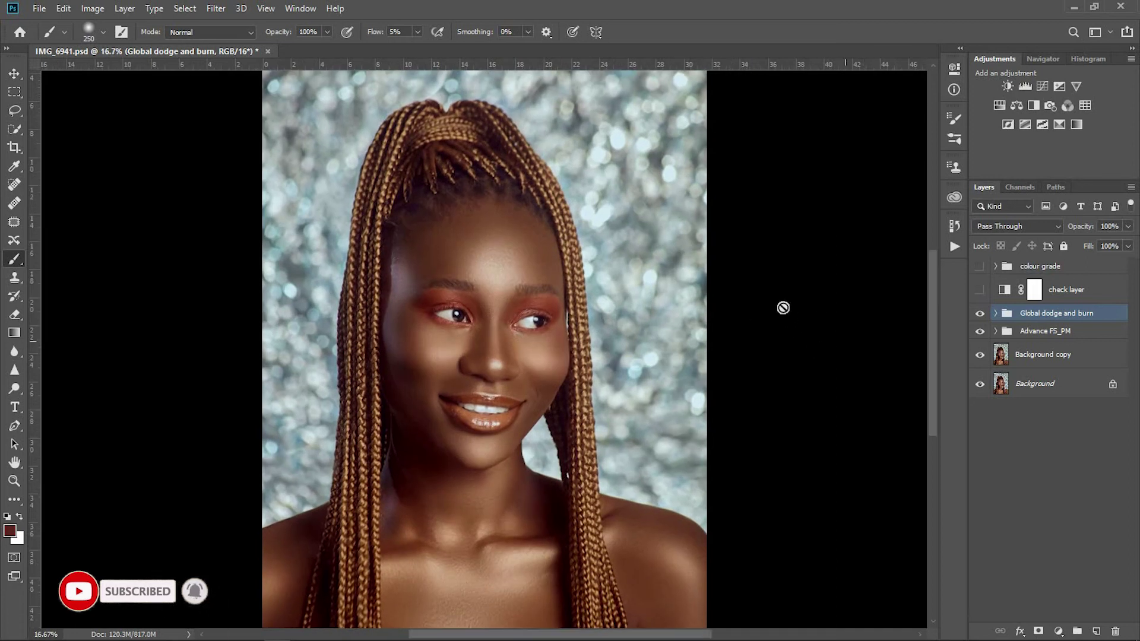
Set the Global dodge and burn group's opacity to 49%.
{"action": "key", "text": "ctrl+minus"}
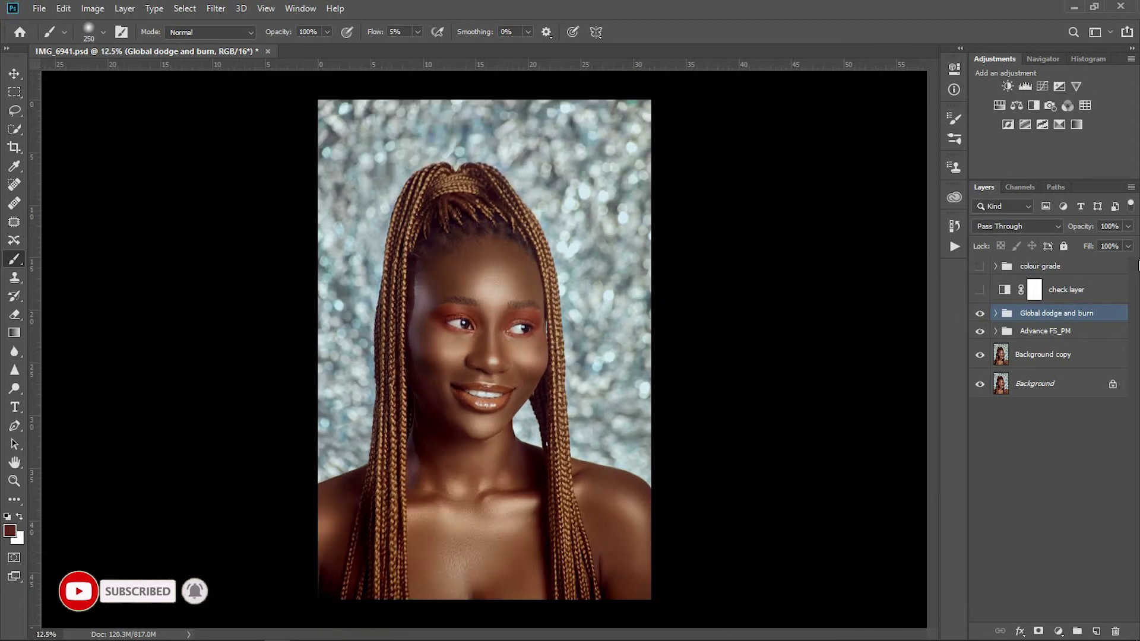
{"action": "left_click", "coordinate": [1127, 246]}
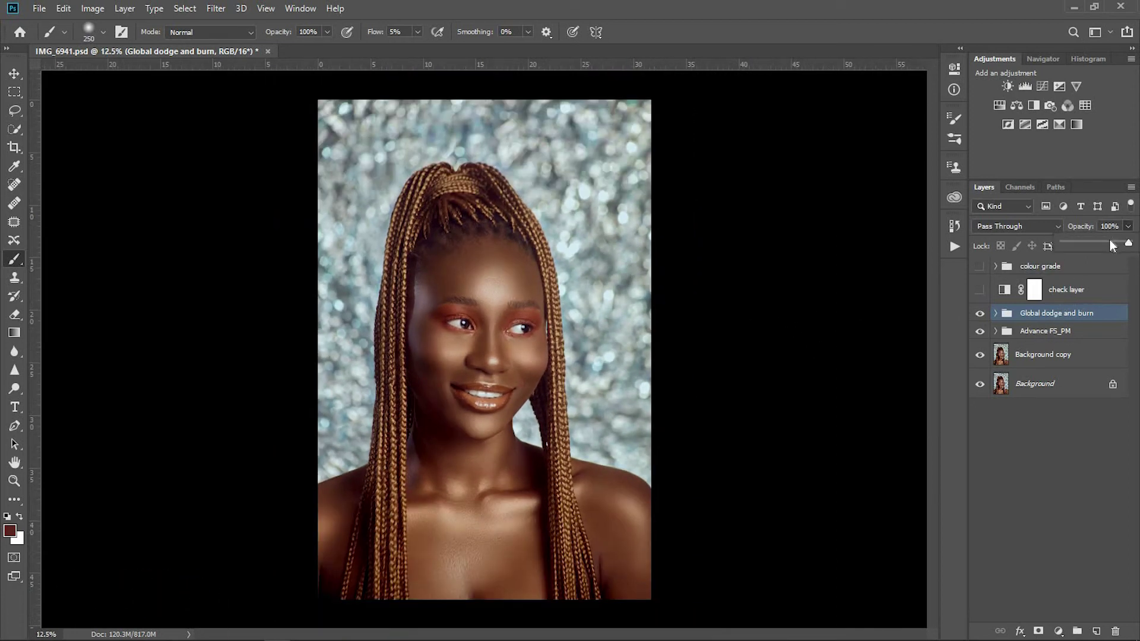
{"action": "left_click_drag", "start_coordinate": [1084, 245], "coordinate": [1095, 247]}
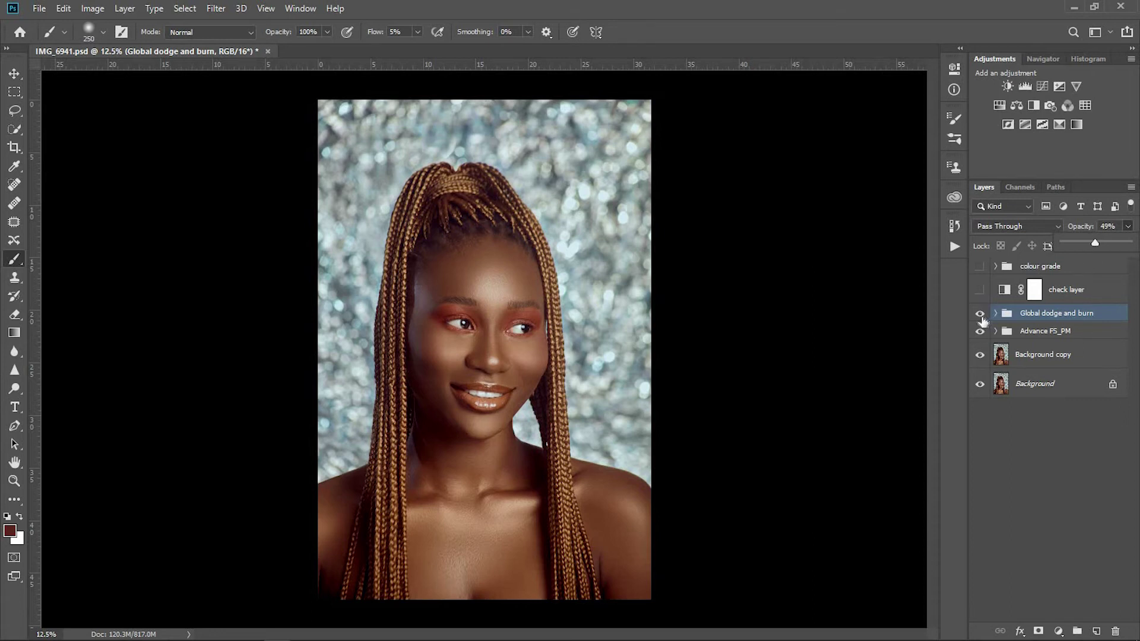
Compare the colour portrait with and without the Global dodge and burn group, leaving the group hidden.
{"action": "left_click", "coordinate": [980, 313]}
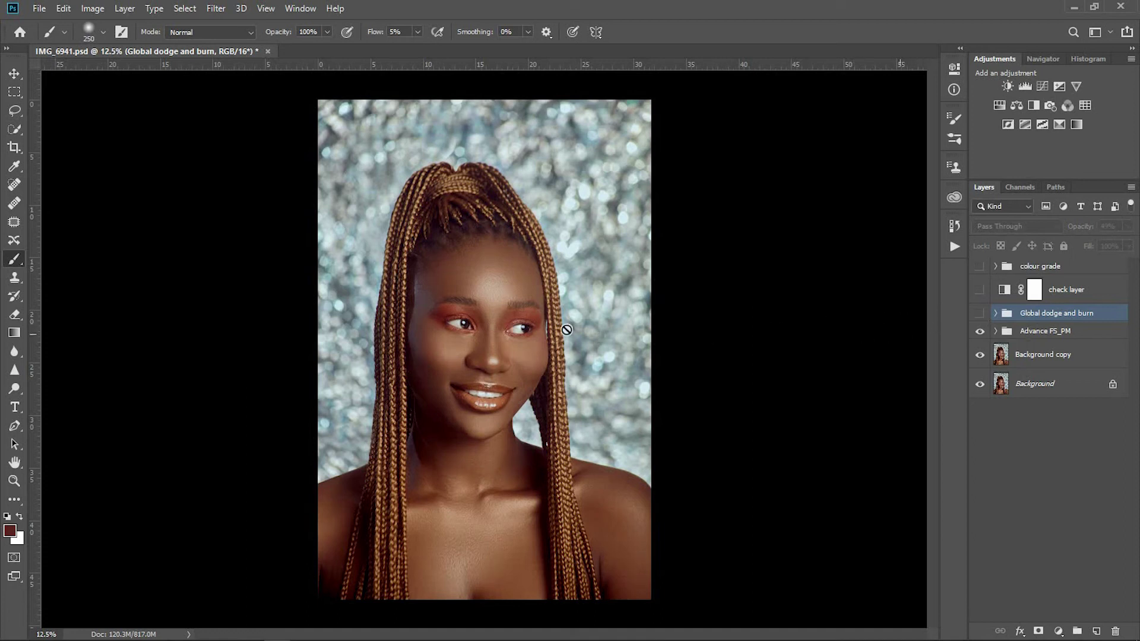
{"action": "left_click", "coordinate": [979, 314]}
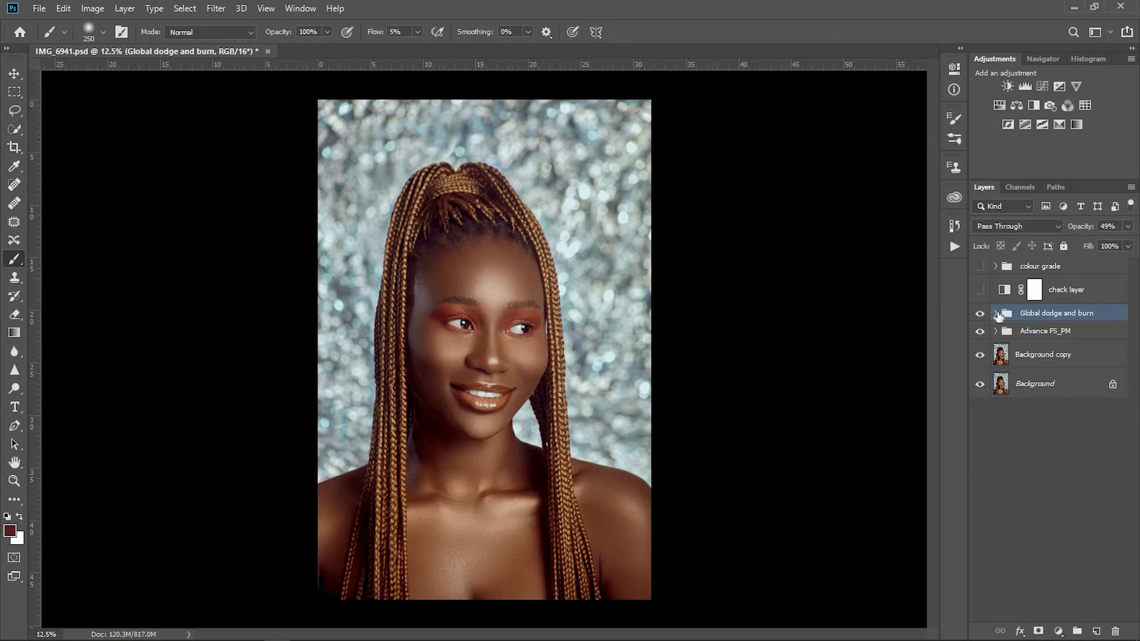
{"action": "left_click", "coordinate": [981, 315]}
{"action": "left_click", "coordinate": [980, 315]}
{"action": "left_click", "coordinate": [981, 314]}
{"action": "left_click", "coordinate": [980, 316]}
{"action": "left_click", "coordinate": [980, 317]}
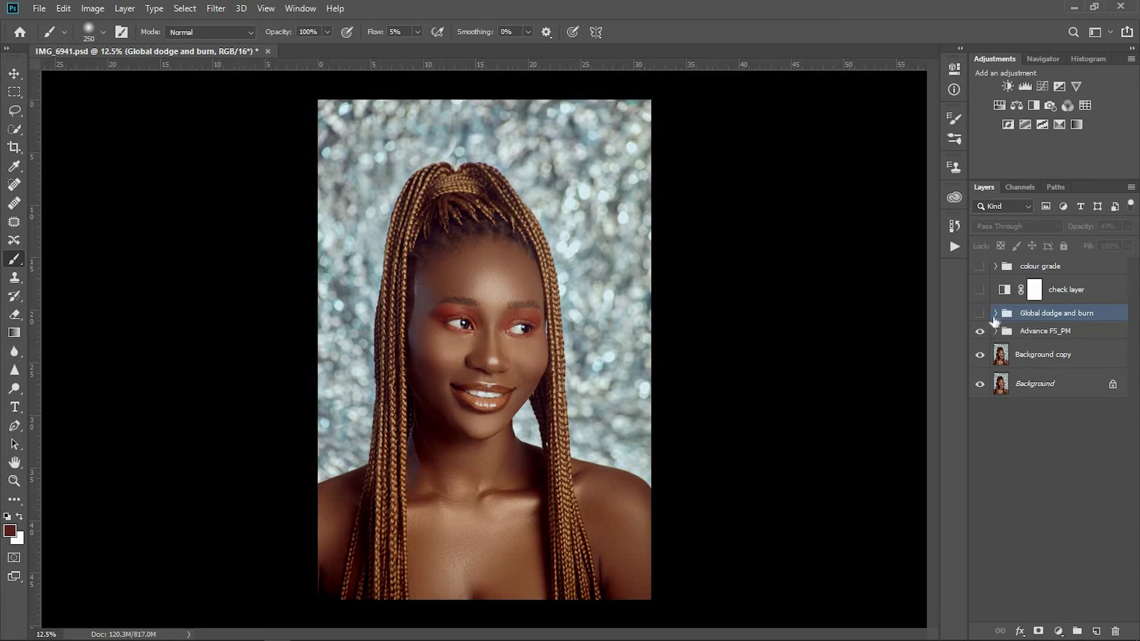
Add a Levels adjustment layer above the Global dodge and burn group, rename it dodge and target its mask.
{"action": "left_click", "coordinate": [1059, 632]}
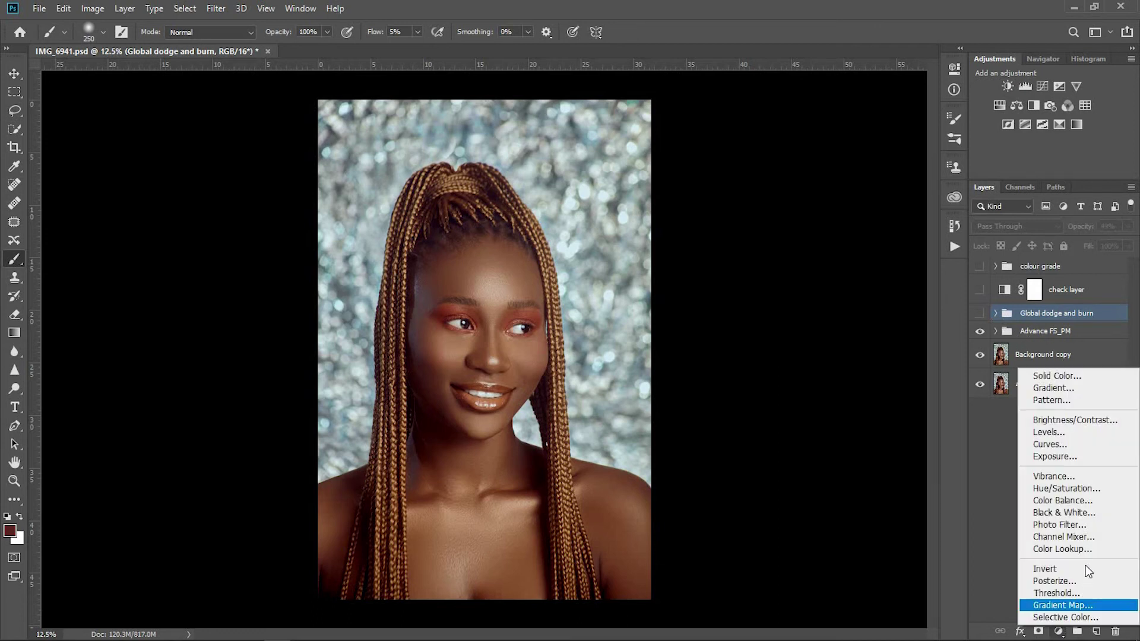
{"action": "left_click", "coordinate": [1068, 434]}
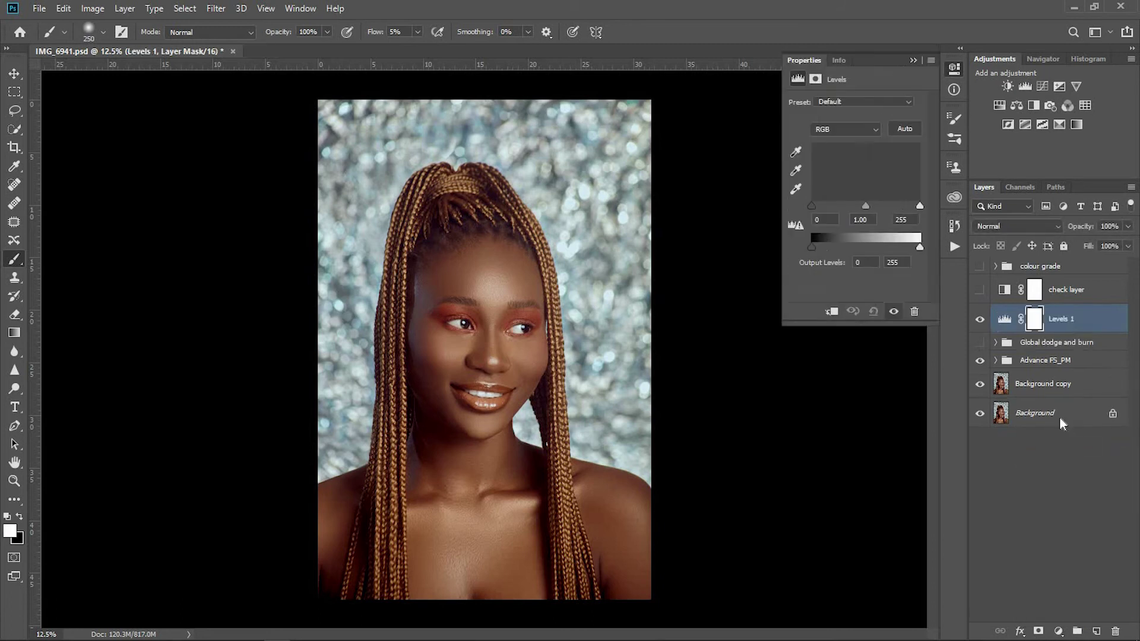
{"action": "left_click", "coordinate": [912, 61]}
{"action": "double_click", "coordinate": [1044, 321]}
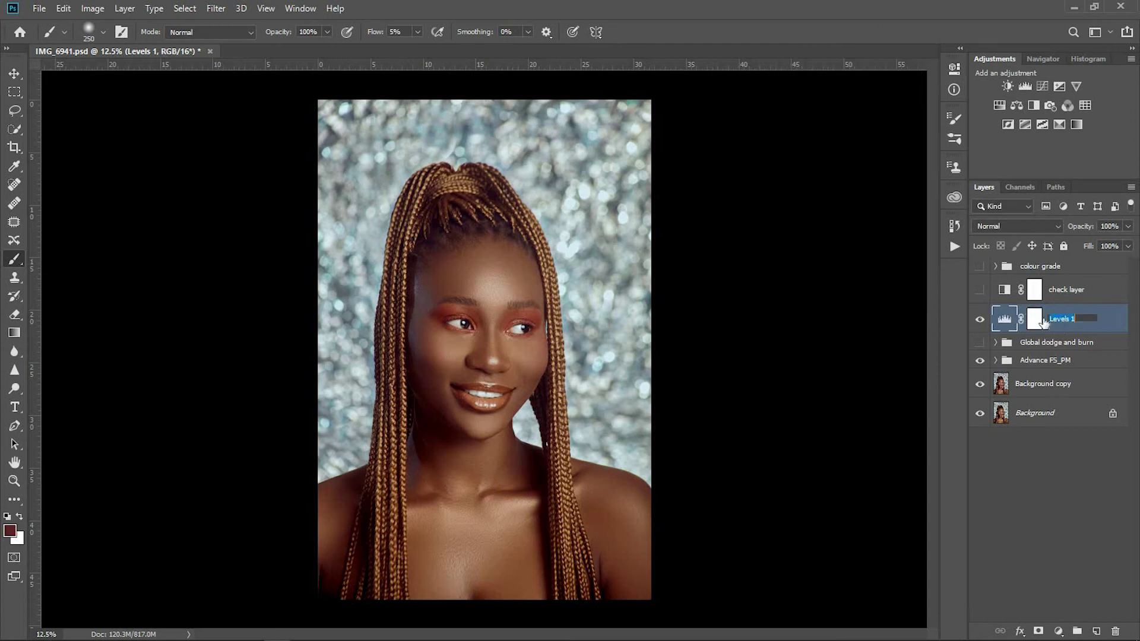
{"action": "type", "text": "dodge"}
{"action": "key", "text": "Return"}
{"action": "left_click", "coordinate": [1040, 319]}
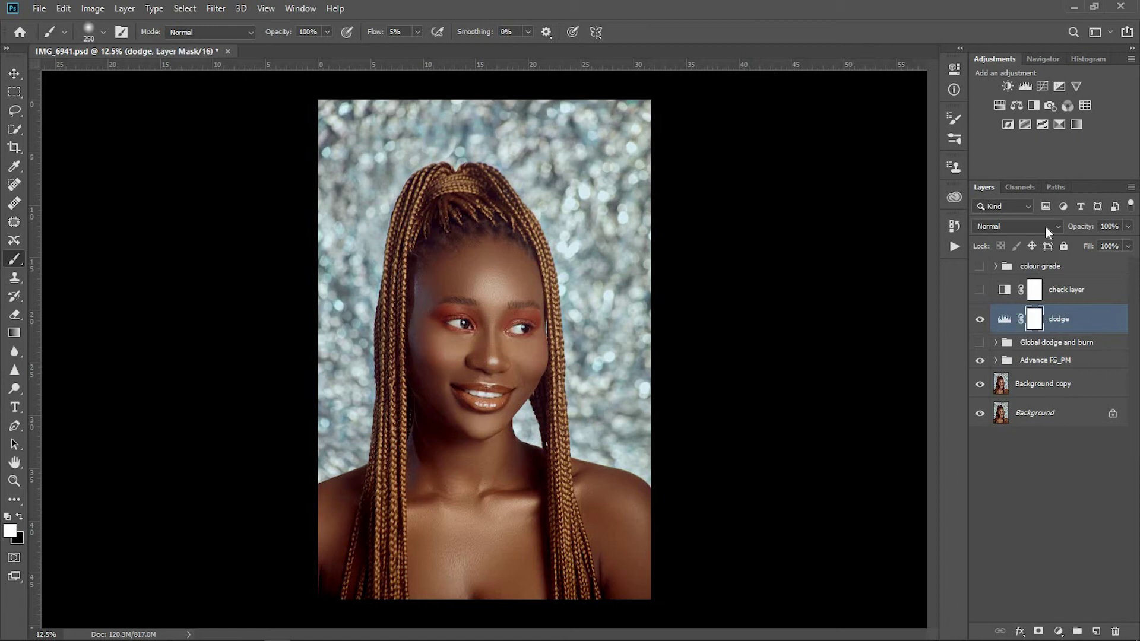
Set the dodge layer's blend mode to Screen and invert its mask to black.
{"action": "left_click", "coordinate": [1046, 224]}
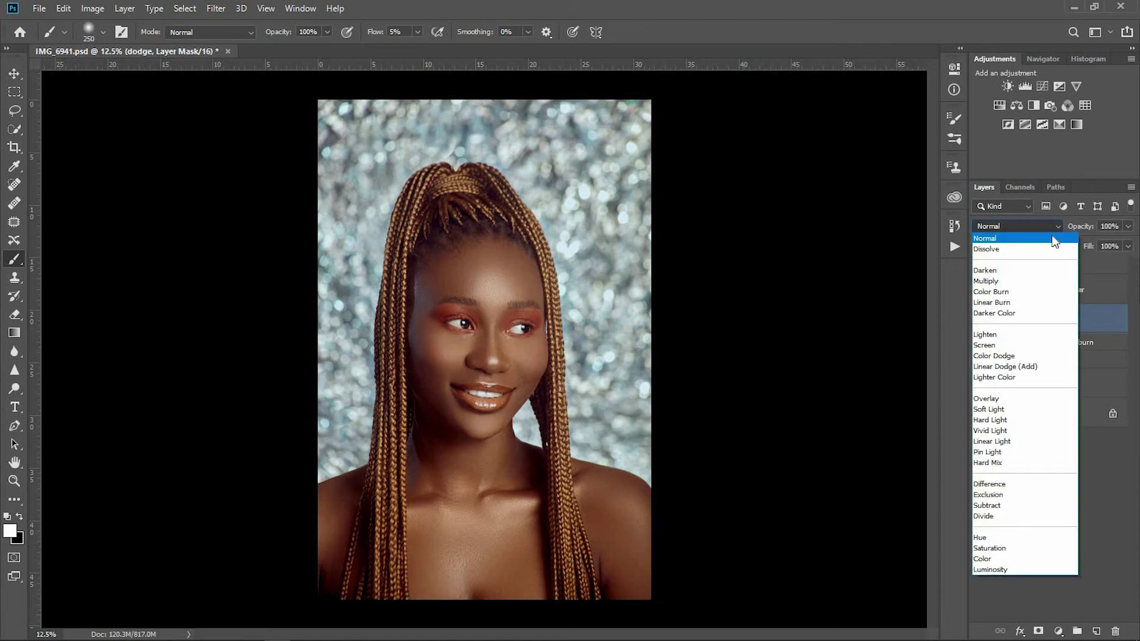
{"action": "left_click", "coordinate": [1007, 345]}
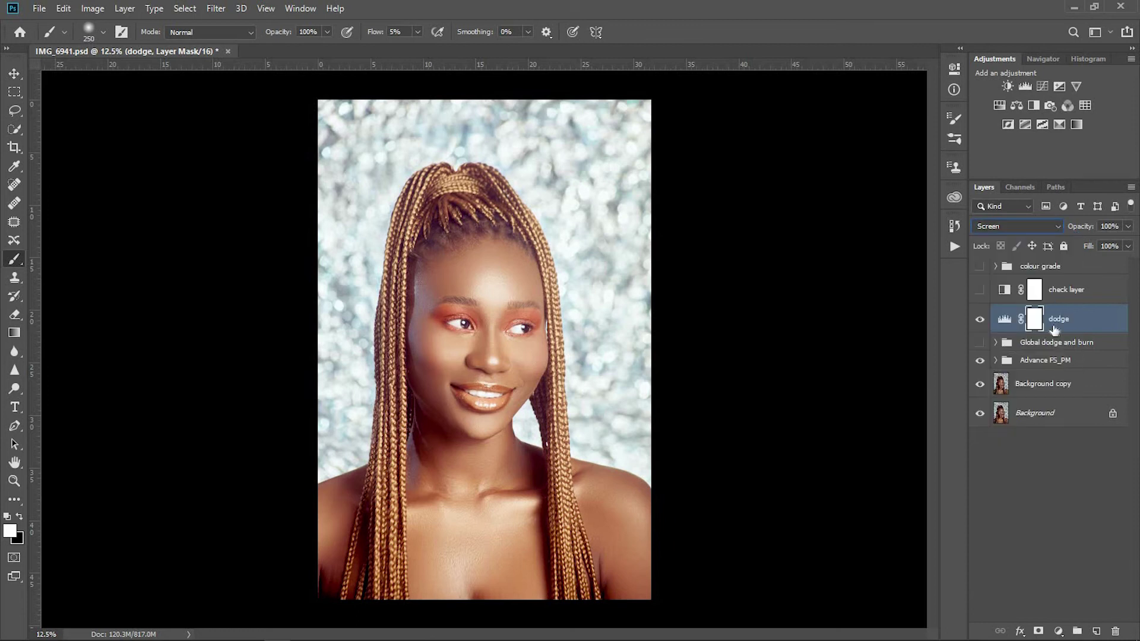
{"action": "left_click", "coordinate": [1061, 323]}
{"action": "left_click", "coordinate": [1035, 326]}
{"action": "key", "text": "ctrl+i"}
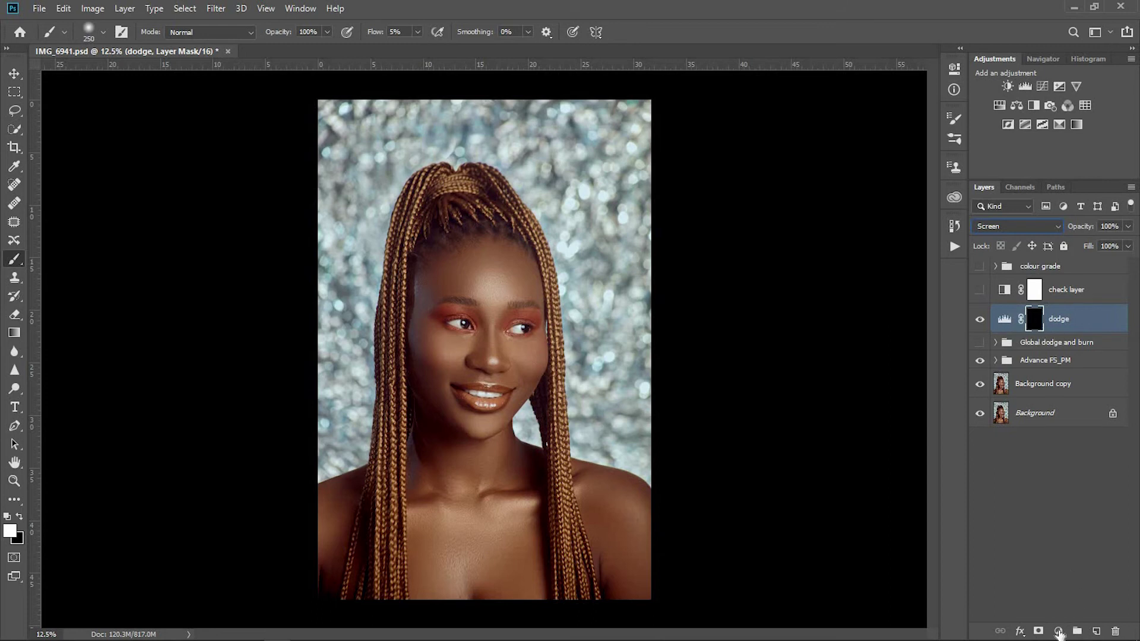
Add a second Levels adjustment layer above the dodge layer and set its blend mode to Multiply.
{"action": "left_click", "coordinate": [1059, 633]}
{"action": "left_click", "coordinate": [1076, 435]}
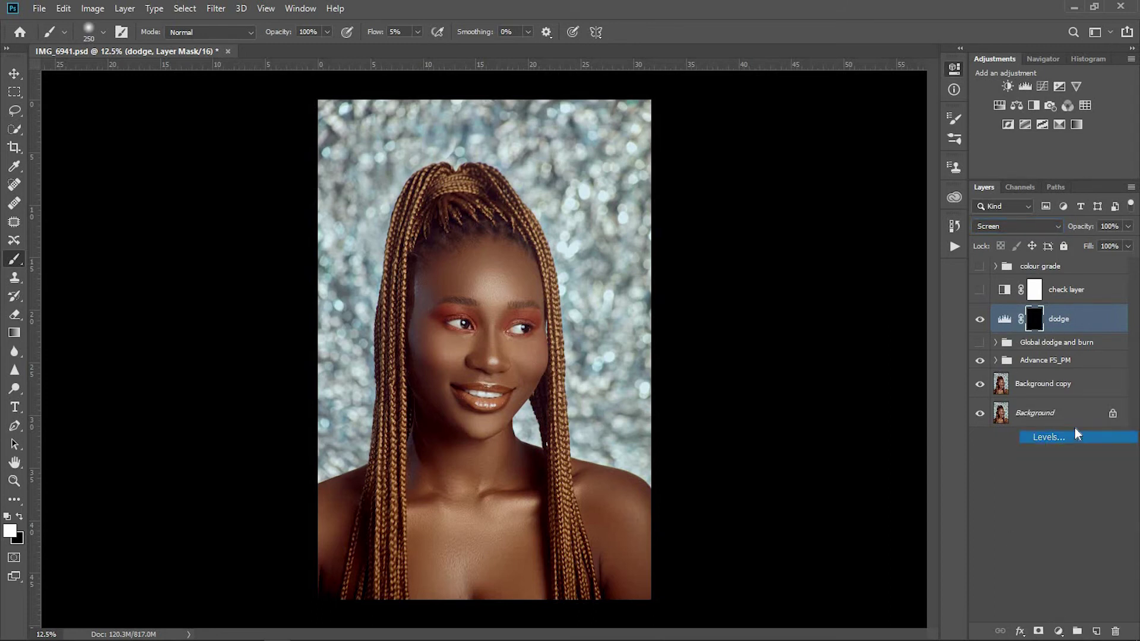
{"action": "left_click", "coordinate": [918, 60]}
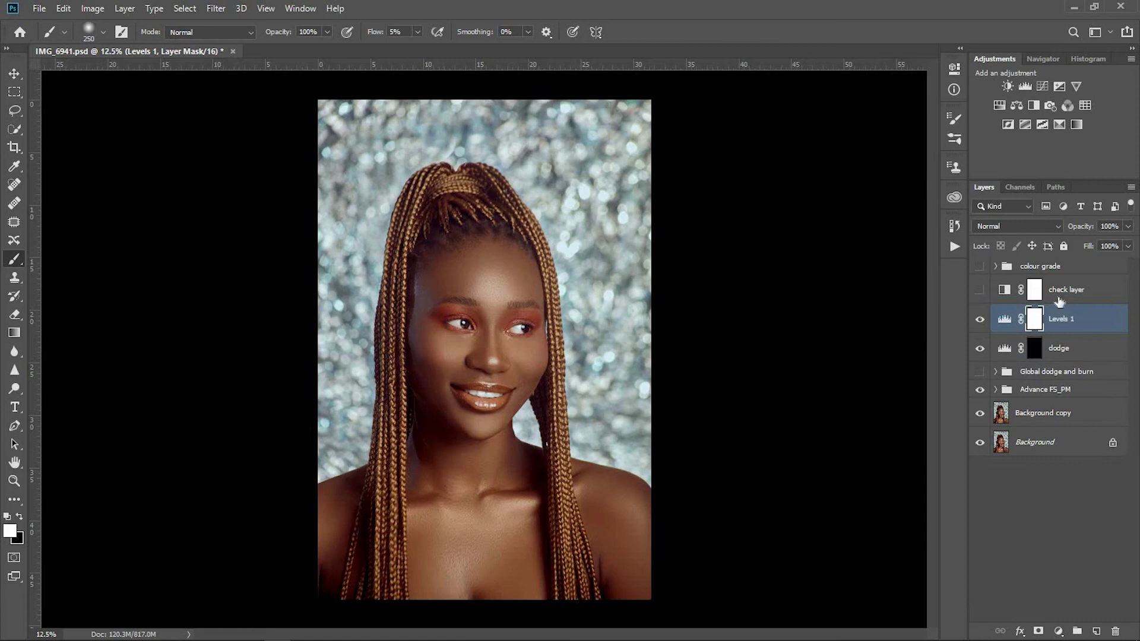
{"action": "left_click", "coordinate": [1043, 227]}
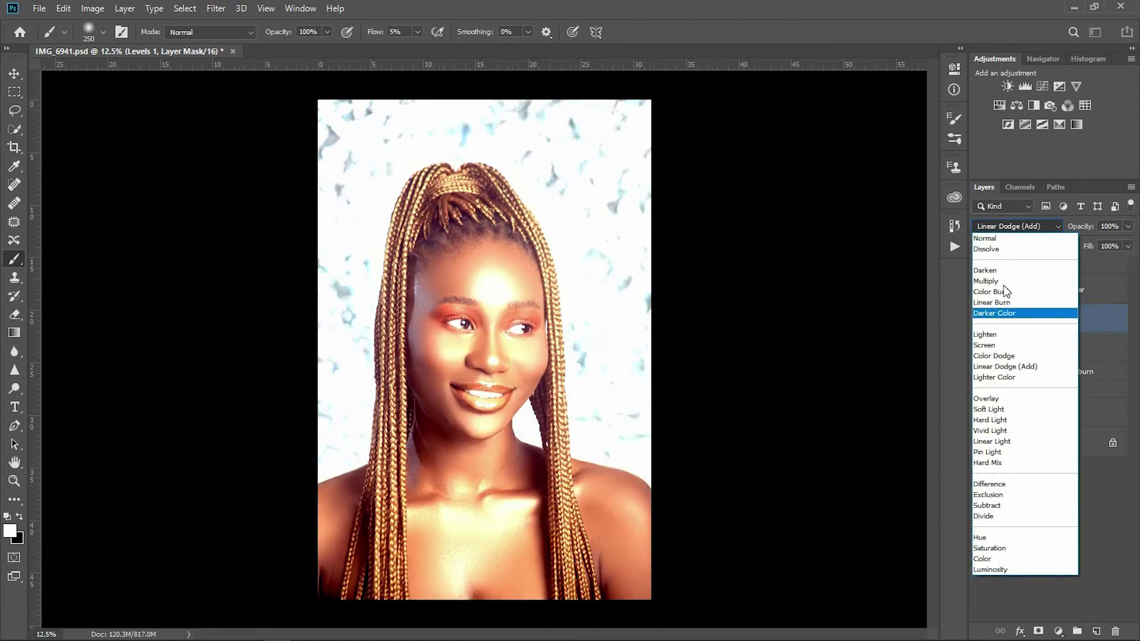
{"action": "left_click", "coordinate": [1002, 283]}
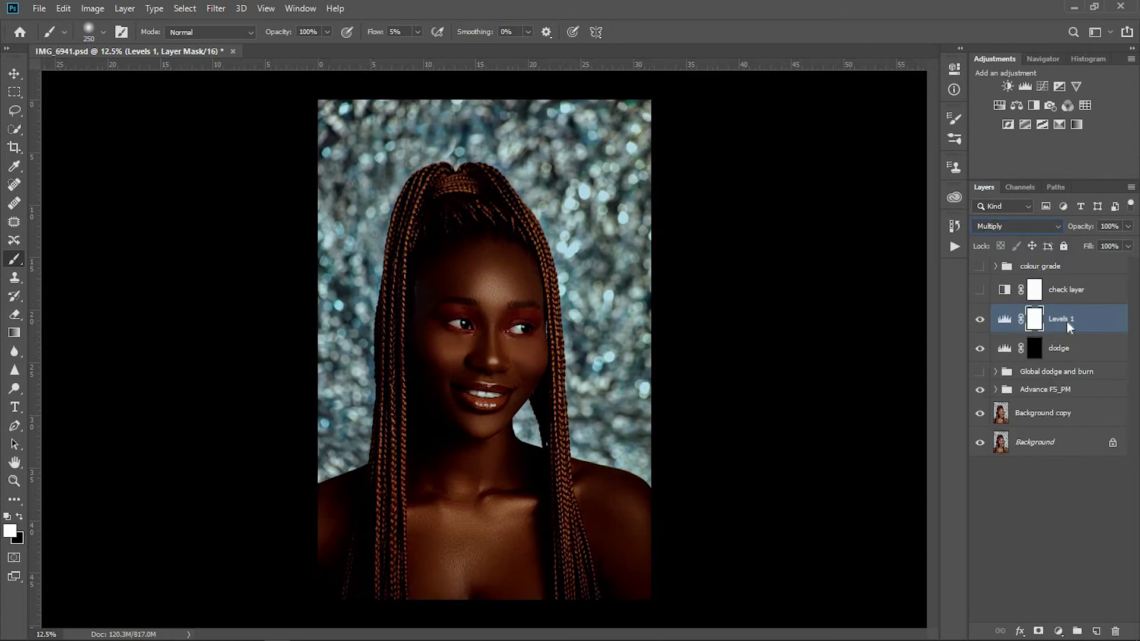
Rename the Multiply Levels layer burn and invert its mask to black.
{"action": "double_click", "coordinate": [1066, 320]}
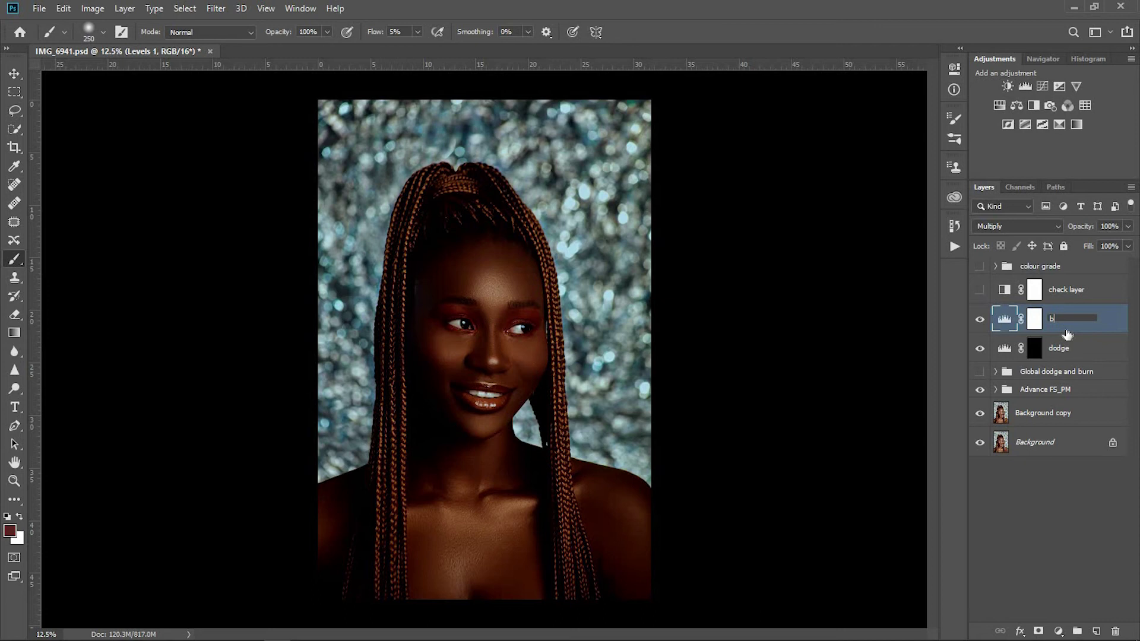
{"action": "type", "text": "burn"}
{"action": "key", "text": "Return"}
{"action": "left_click", "coordinate": [1033, 320]}
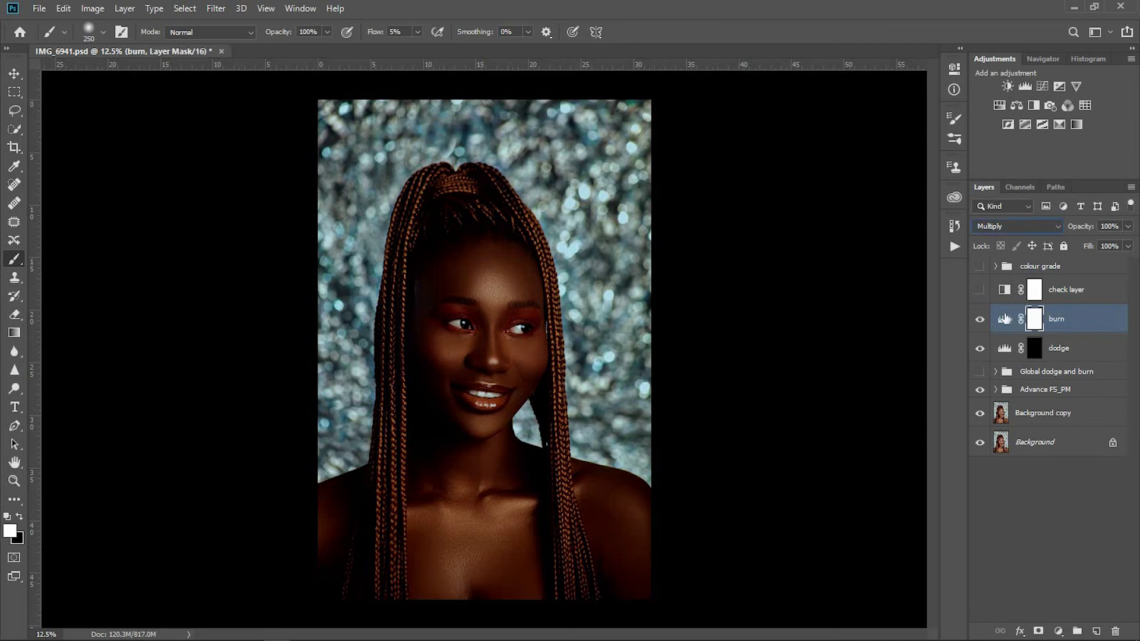
{"action": "key", "text": "ctrl+i"}
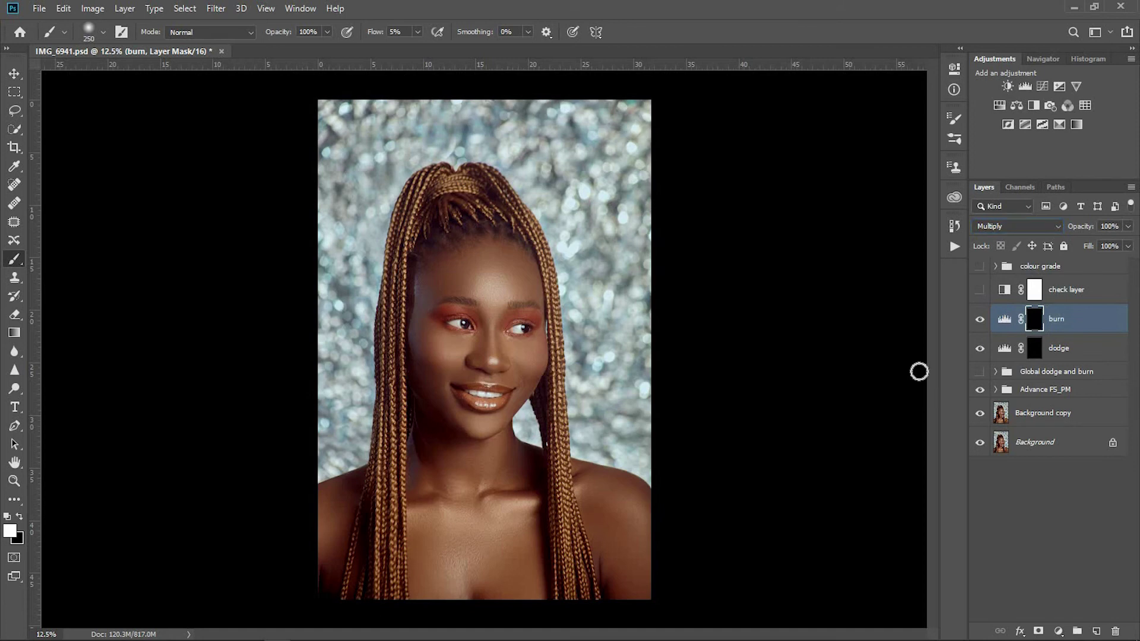
Group the burn and dodge Levels layers and name the group global dodge and burn levels.
{"action": "left_click", "coordinate": [1076, 355], "text": "shift"}
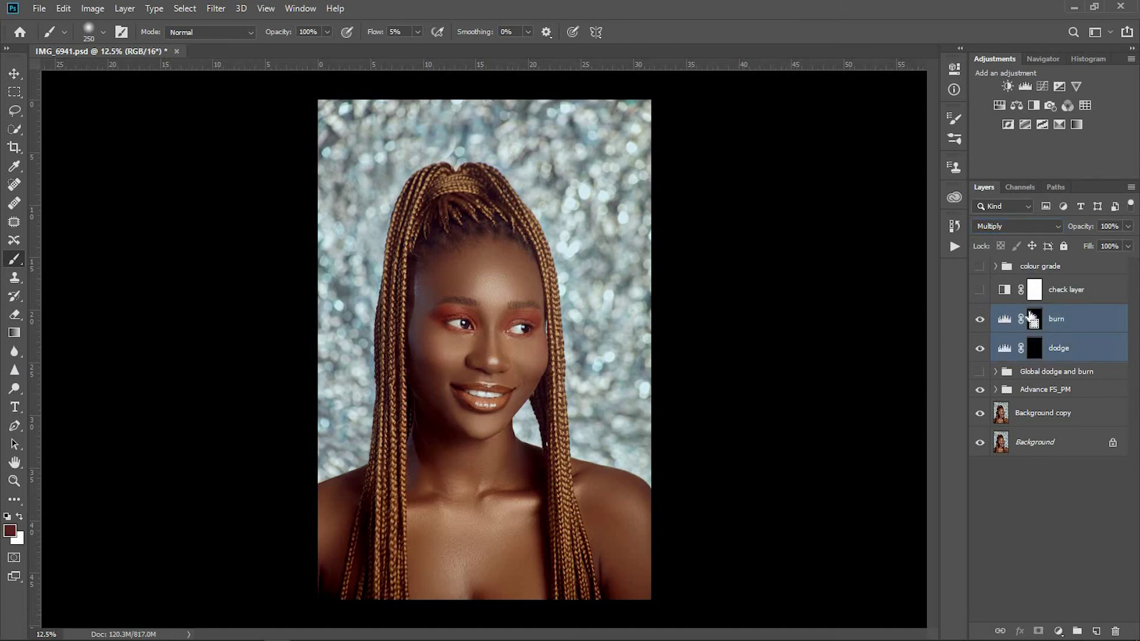
{"action": "key", "text": "ctrl+g"}
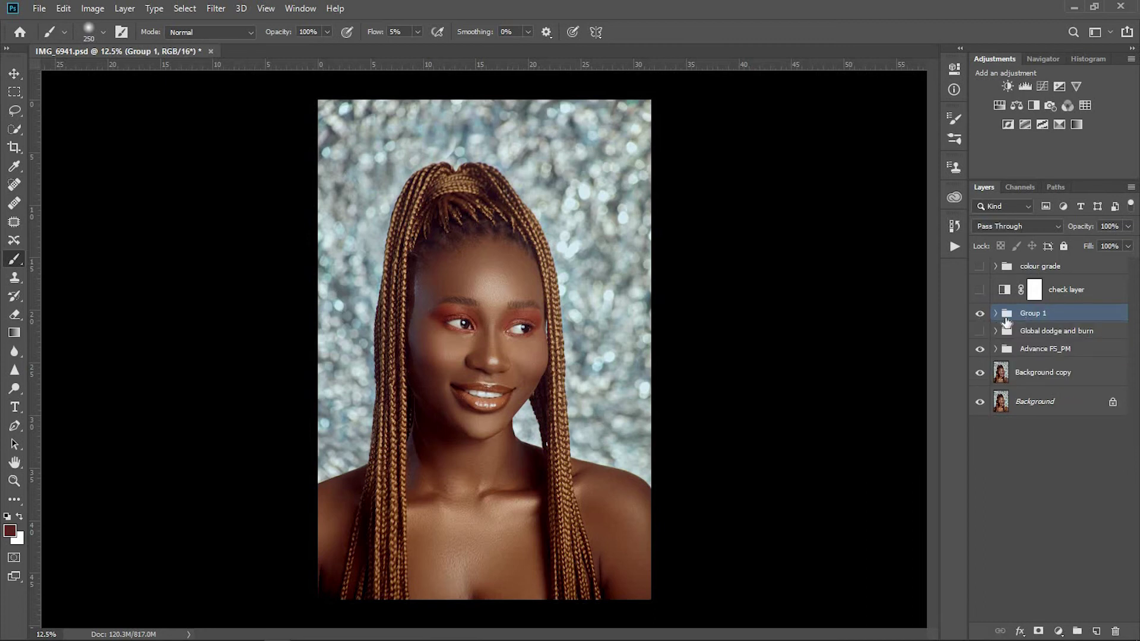
{"action": "double_click", "coordinate": [1037, 313]}
{"action": "type", "text": "dodge and burn levels"}
{"action": "key", "text": "Return"}
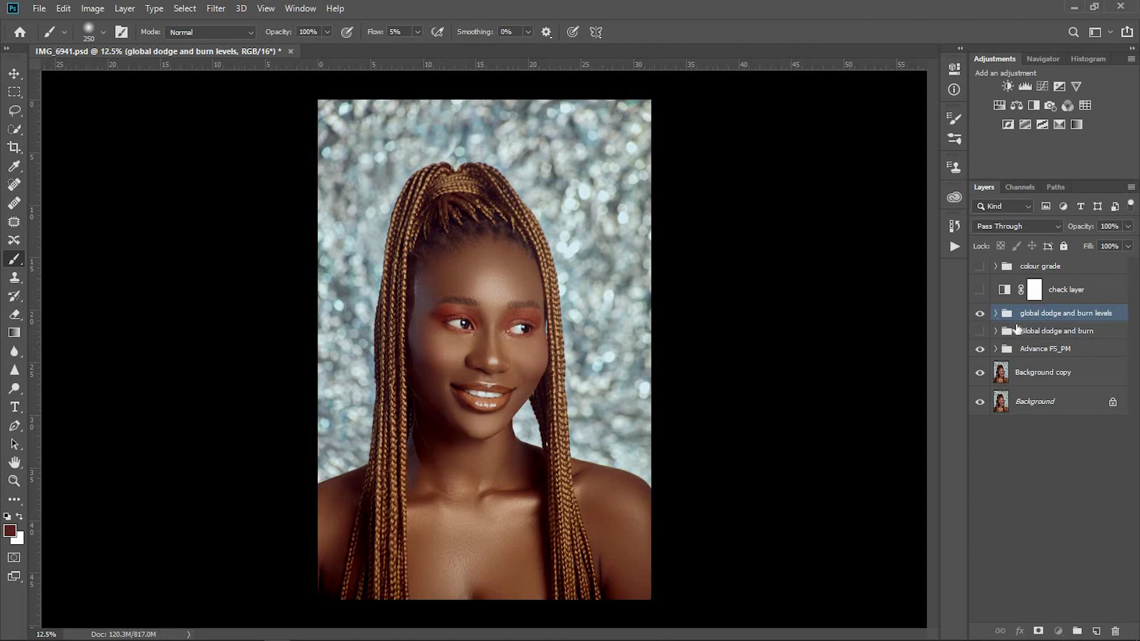
Expand the global dodge and burn levels group, show the check layer and hide the Advance FS_PM group.
{"action": "left_click", "coordinate": [996, 314]}
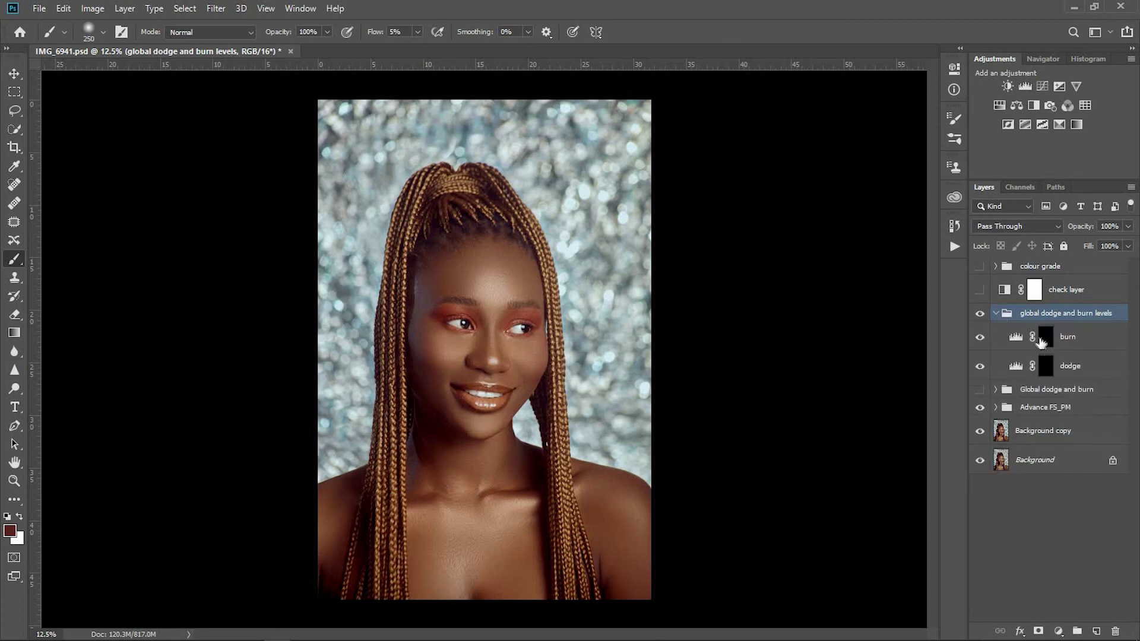
{"action": "left_click", "coordinate": [981, 291]}
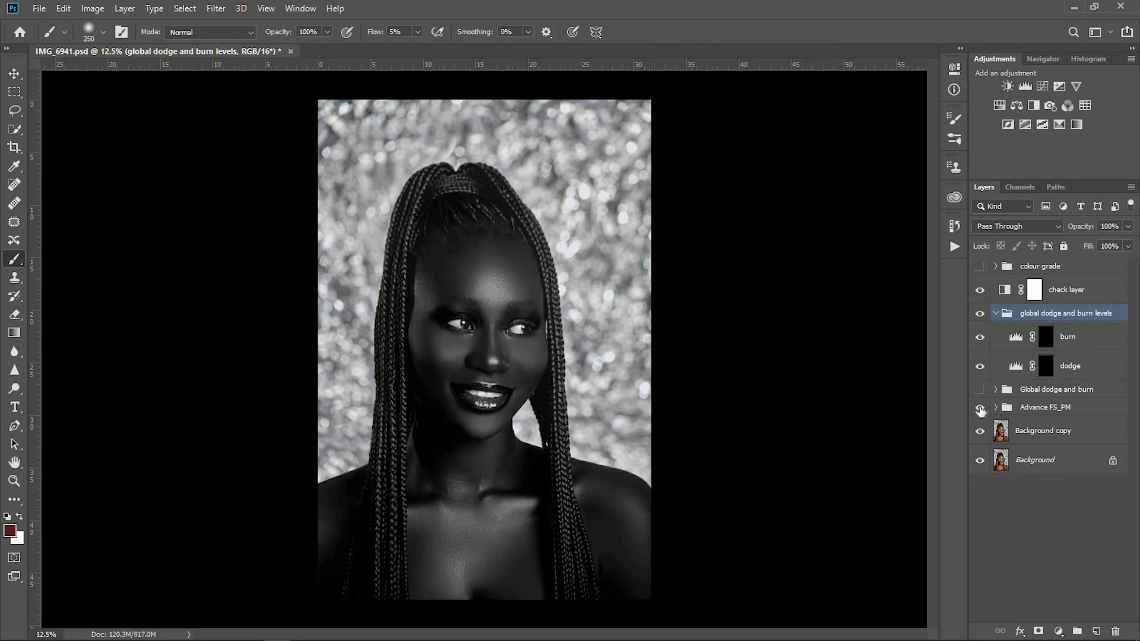
{"action": "left_click", "coordinate": [980, 409]}
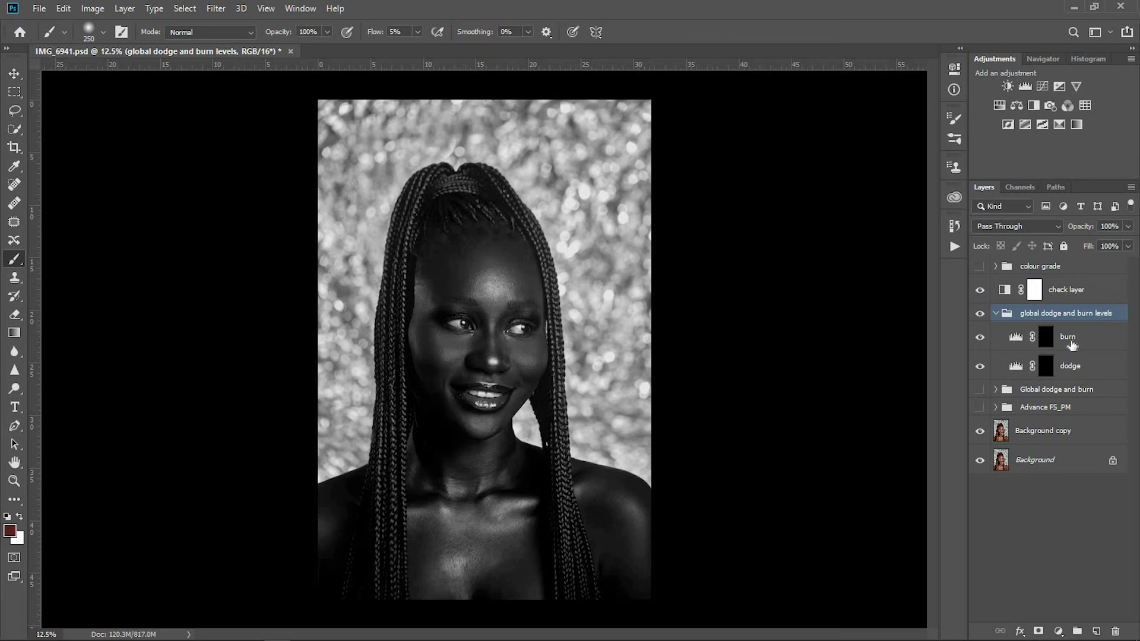
Paint white on the burn mask along the upper forehead and hairline with a brush size of 400.
{"action": "left_click", "coordinate": [1050, 345]}
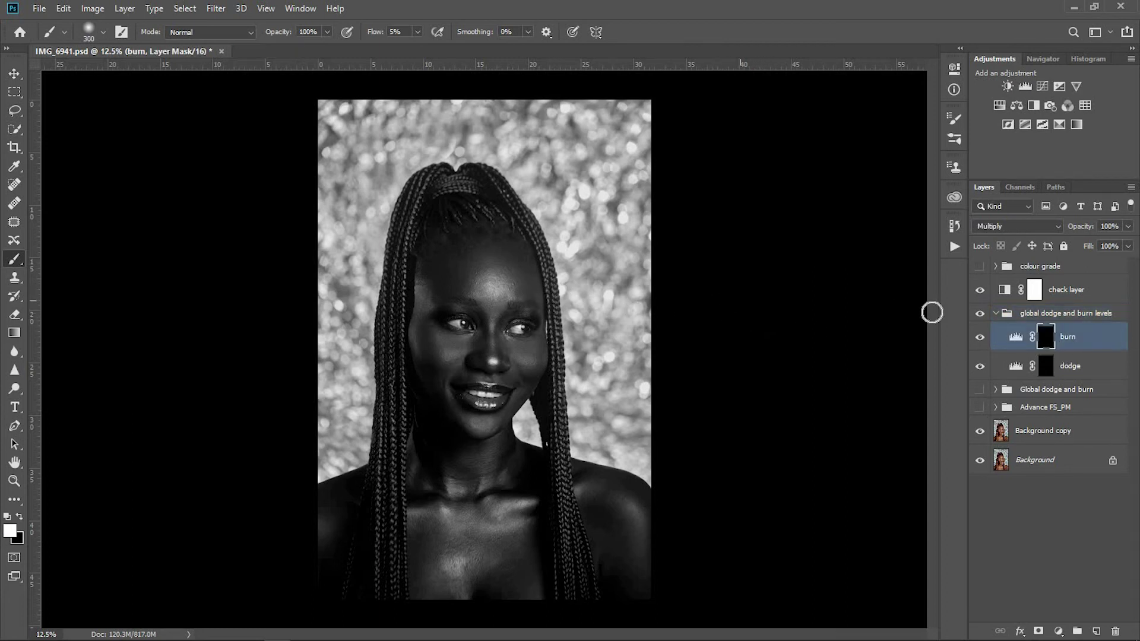
{"action": "key", "text": "bracketright"}
{"action": "key", "text": "bracketright"}
{"action": "key", "text": "ctrl+minus"}
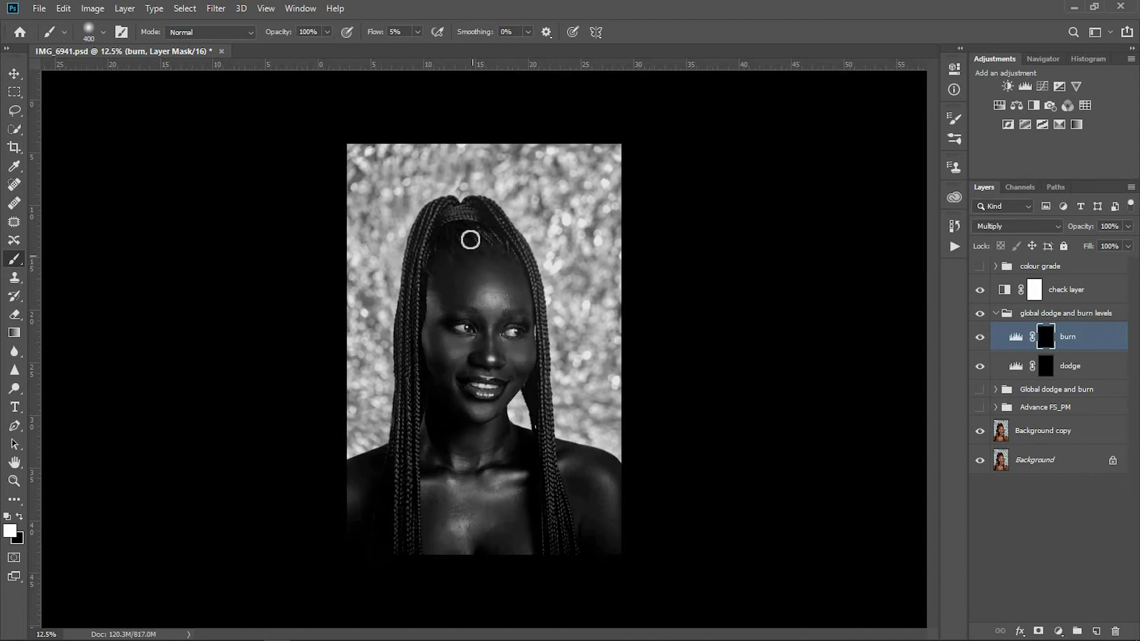
{"action": "key", "text": "ctrl+plus"}
{"action": "key", "text": "ctrl+plus"}
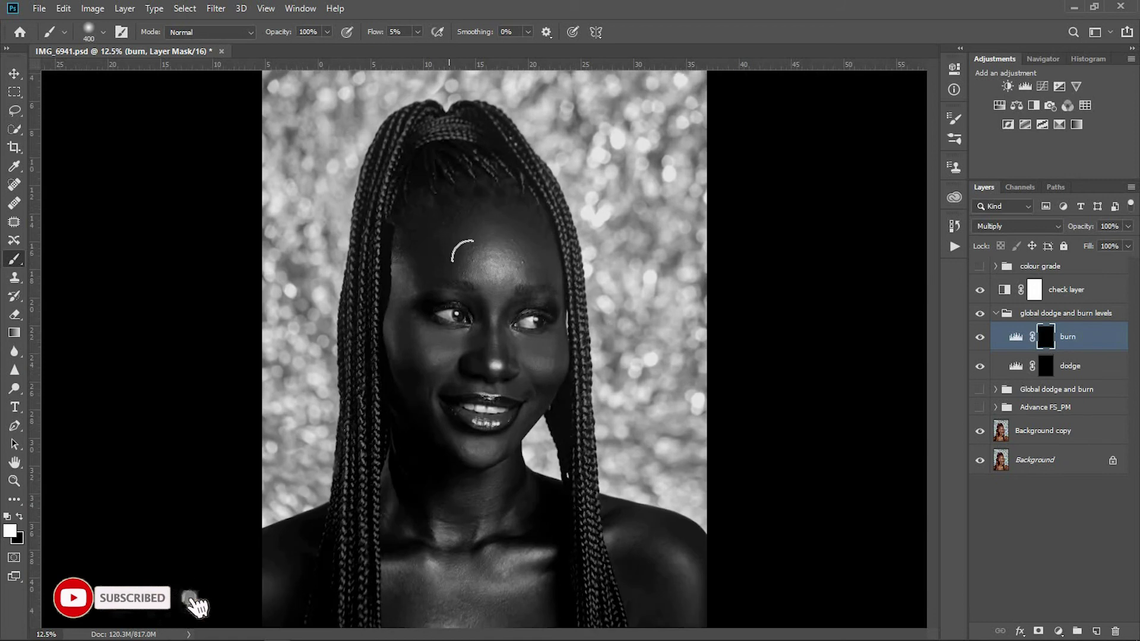
{"action": "key", "text": "ctrl+minus"}
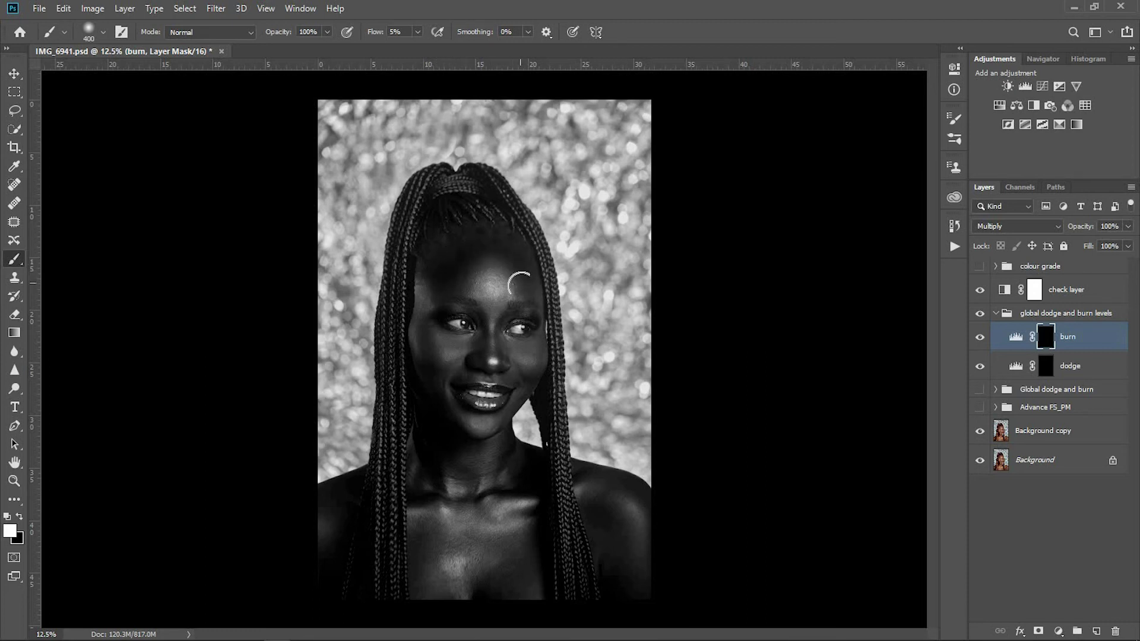
{"action": "mouse_move", "coordinate": [483, 268]}
{"action": "left_mouse_down"}
{"action": "mouse_move", "coordinate": [433, 275]}
{"action": "mouse_move", "coordinate": [471, 241]}
{"action": "mouse_move", "coordinate": [509, 262]}
{"action": "mouse_move", "coordinate": [513, 245]}
{"action": "left_mouse_up"}
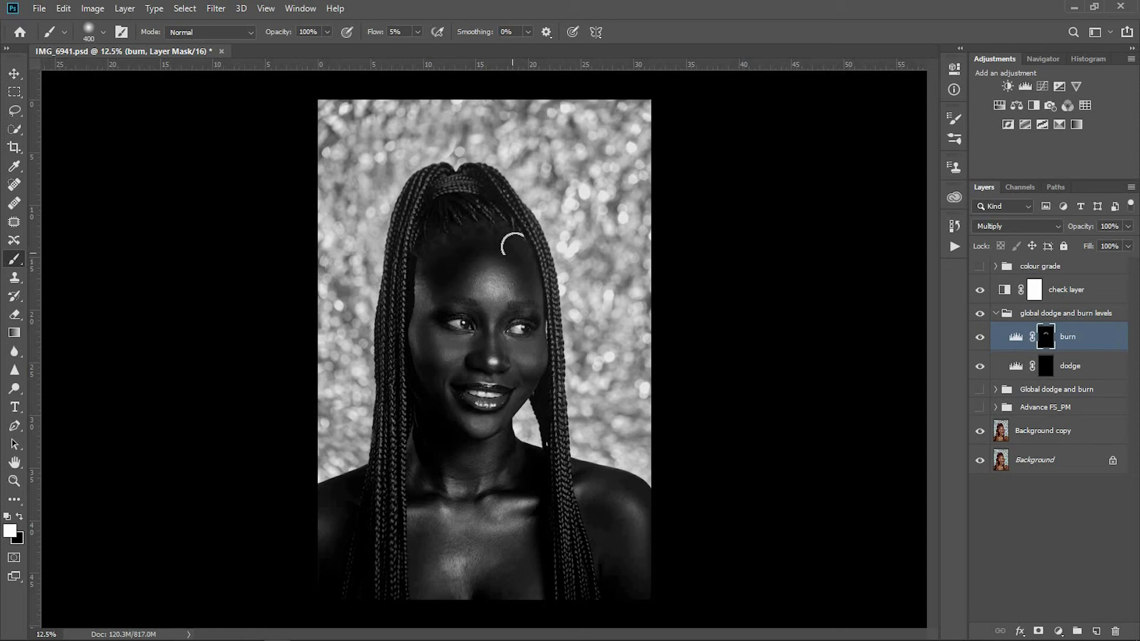
Paint white on the dodge mask over the forehead and nose highlights, reducing the brush size to 150.
{"action": "left_click", "coordinate": [1045, 364]}
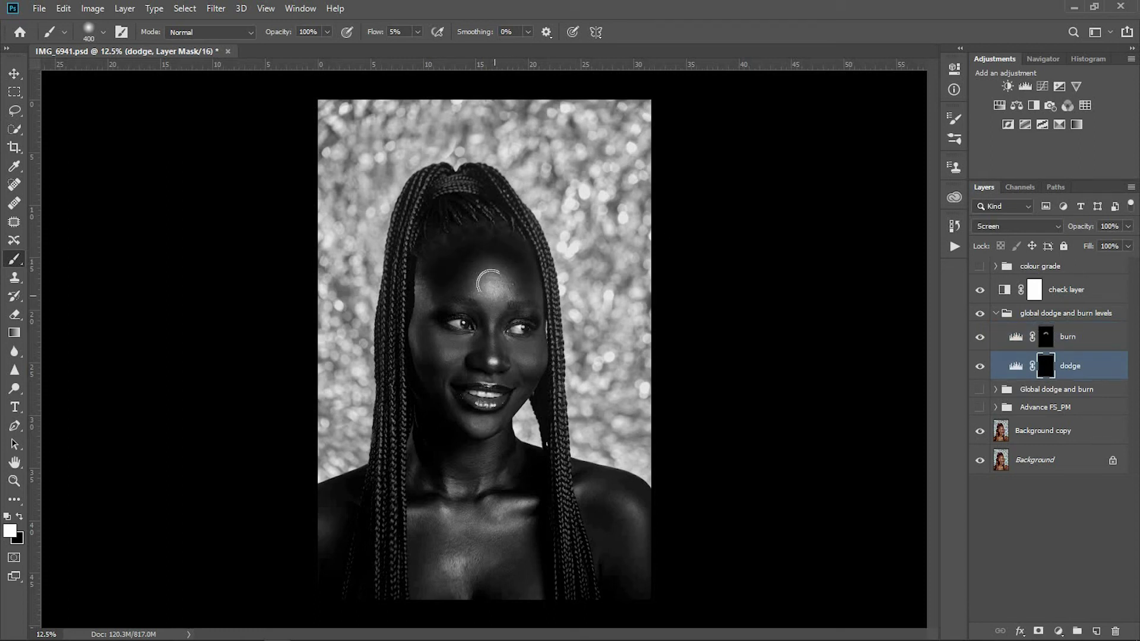
{"action": "key", "text": "bracketleft"}
{"action": "key", "text": "bracketleft"}
{"action": "key", "text": "bracketleft"}
{"action": "key", "text": "bracketleft"}
{"action": "key", "text": "bracketleft"}
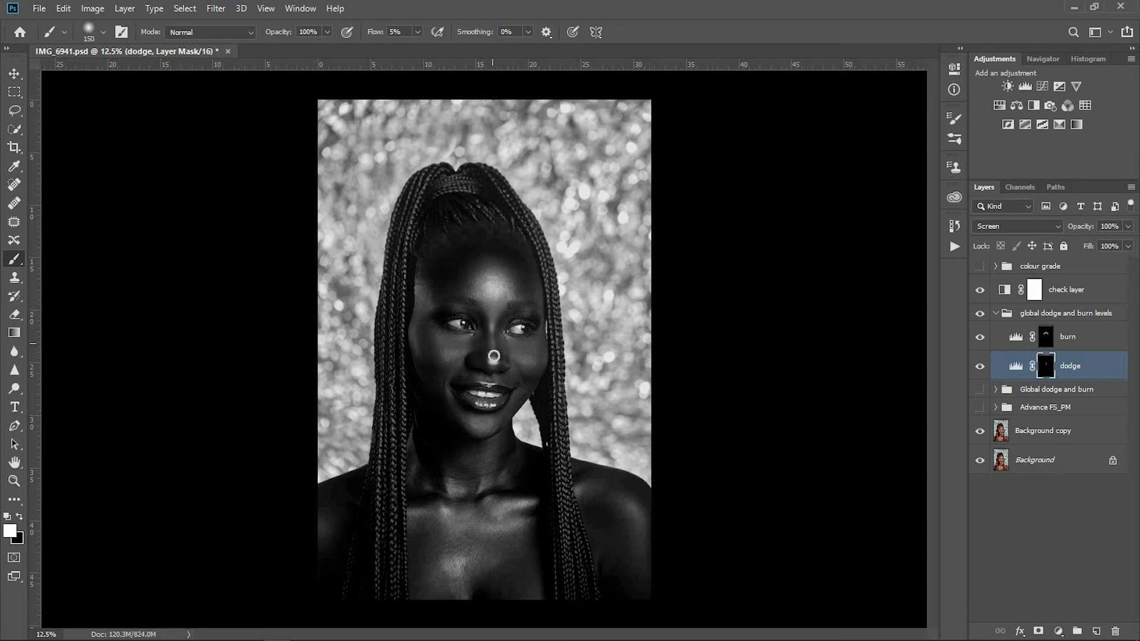
{"action": "scroll", "coordinate": [455, 352], "scroll_direction": "down", "scroll_amount": 1}
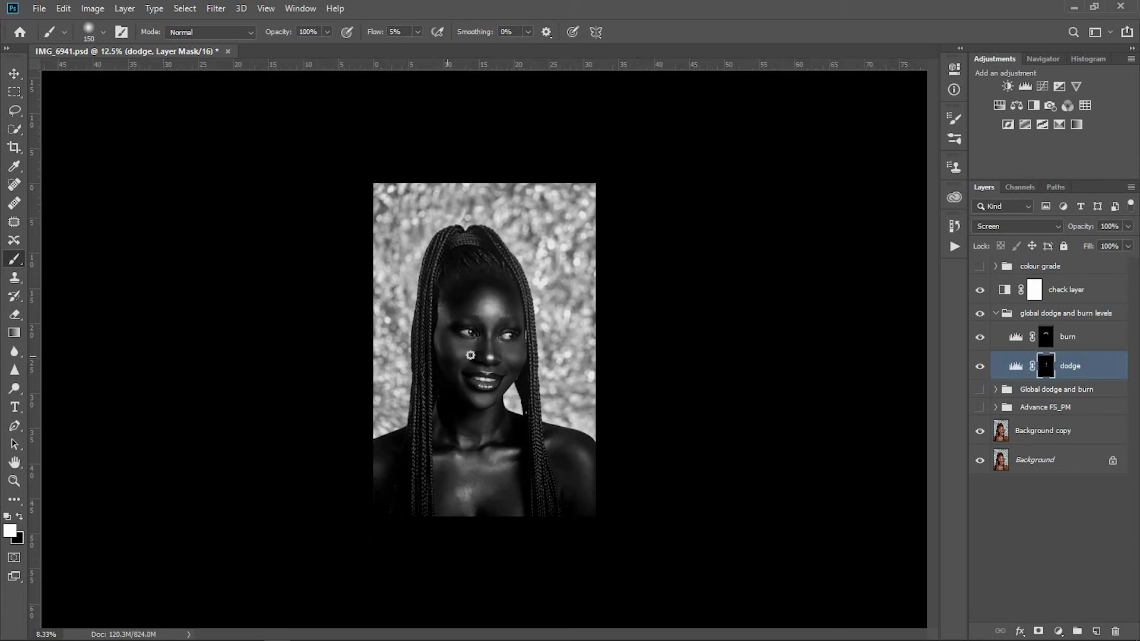
{"action": "scroll", "coordinate": [469, 352], "scroll_direction": "up", "scroll_amount": 1}
Dodge the cheek and chin highlights on the dodge mask, adjusting the brush size between 175 and 200.
{"action": "key", "text": "bracketright"}
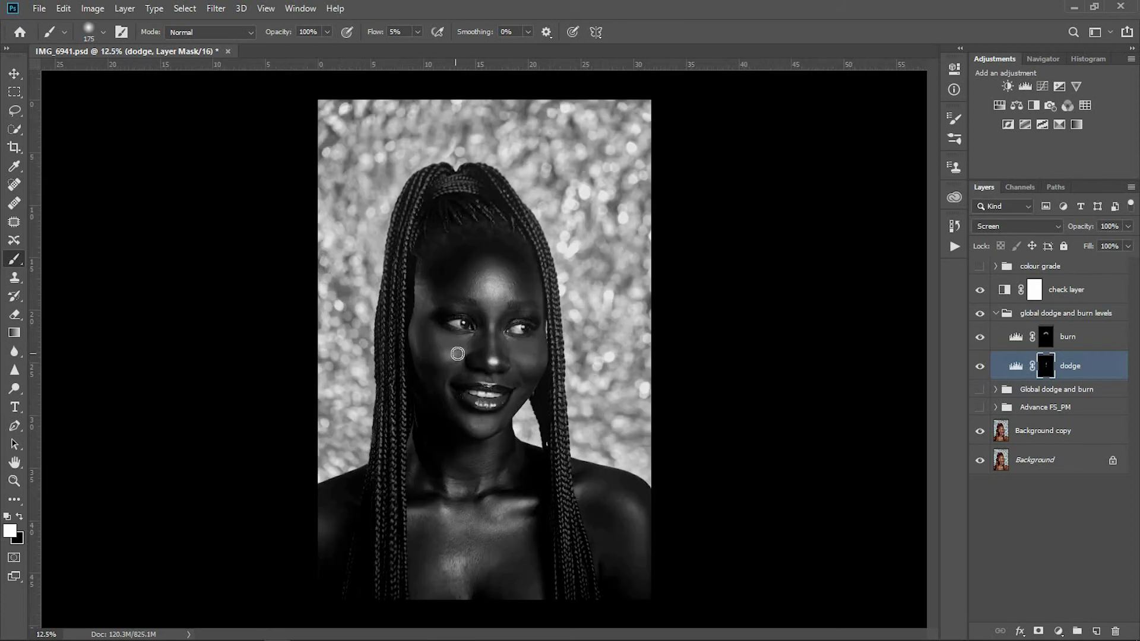
{"action": "key", "text": "bracketright"}
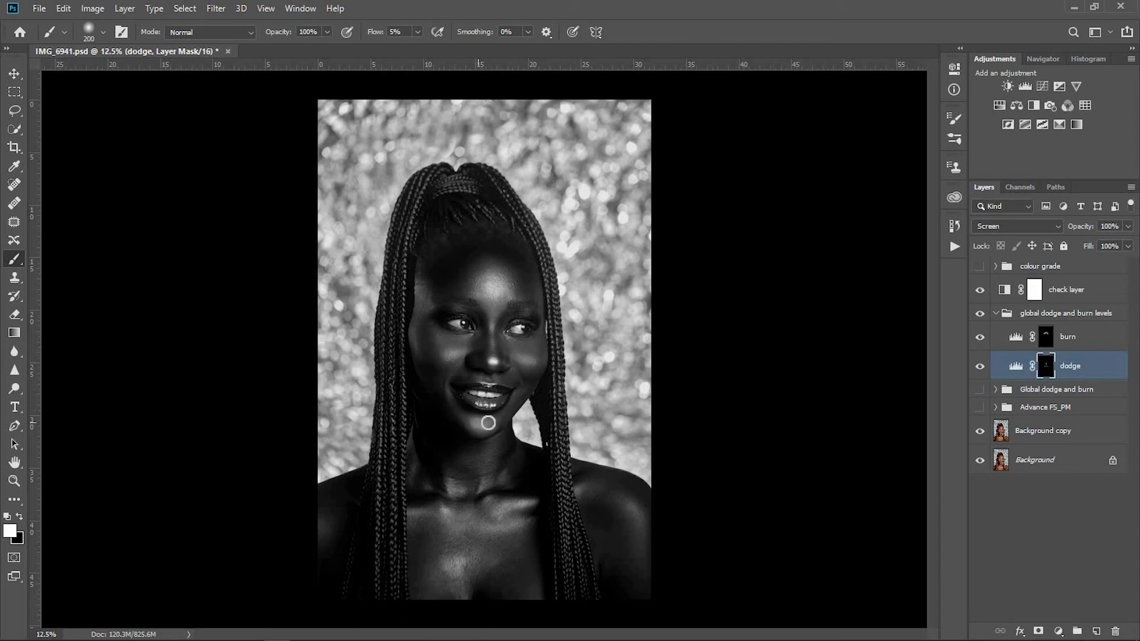
{"action": "key", "text": "bracketleft"}
{"action": "key", "text": "bracketleft"}
{"action": "key", "text": "bracketright"}
{"action": "key", "text": "bracketright"}
{"action": "key", "text": "bracketright"}
Burn the shadowed sides of the face on the burn mask with a brush size of 300 to 400.
{"action": "left_click", "coordinate": [1045, 337]}
{"action": "key", "text": "ctrl+minus"}
{"action": "key", "text": "bracketright"}
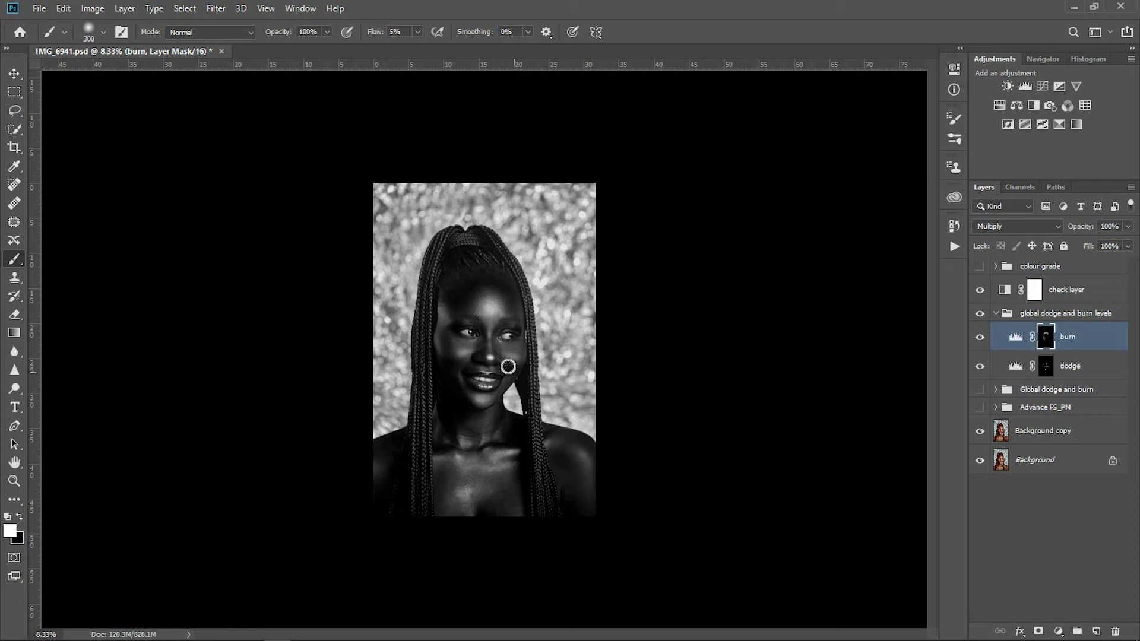
{"action": "key", "text": "bracketleft"}
{"action": "key", "text": "bracketleft"}
{"action": "key", "text": "bracketright"}
{"action": "key", "text": "bracketright"}
{"action": "key", "text": "ctrl+plus"}
{"action": "key", "text": "ctrl+plus"}
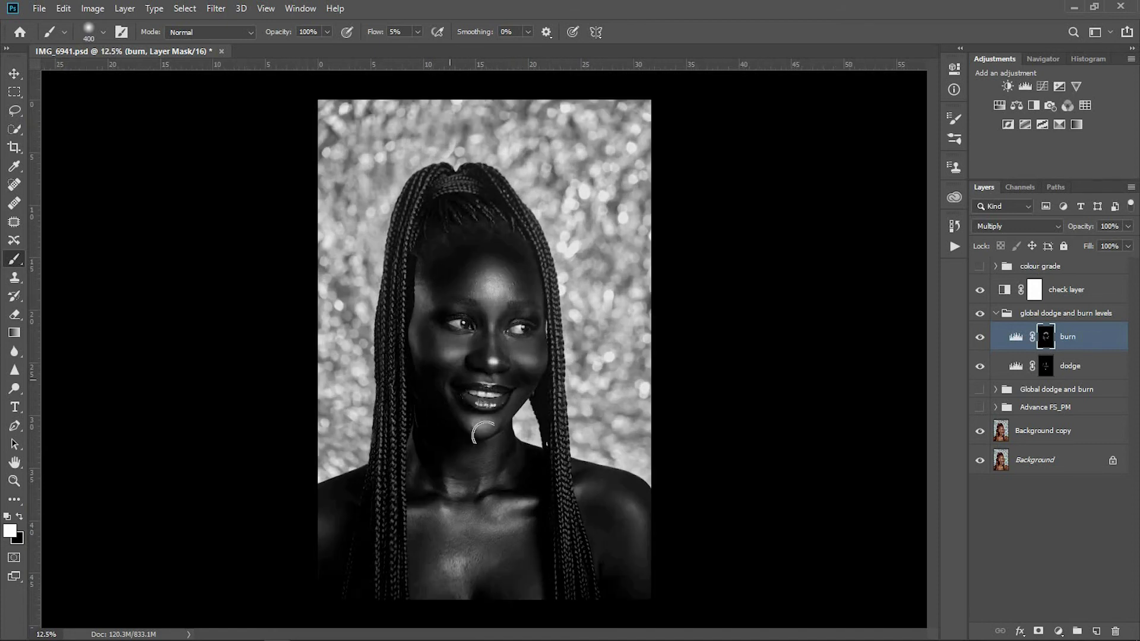
Burn the jawline and neck shadows on the burn mask with a brush size of 300, then 250.
{"action": "key", "text": "ctrl+plus"}
{"action": "key", "text": "ctrl+minus"}
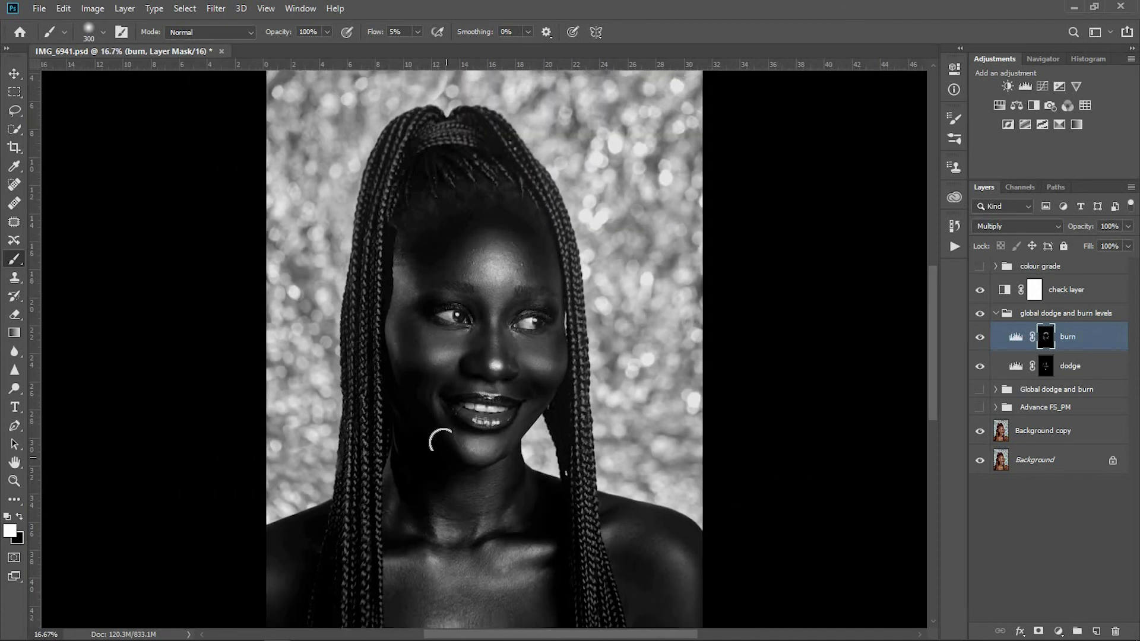
{"action": "key", "text": "ctrl+minus"}
{"action": "key", "text": "bracketleft"}
{"action": "key", "text": "bracketleft"}
{"action": "key", "text": "bracketright"}
{"action": "key", "text": "bracketright"}
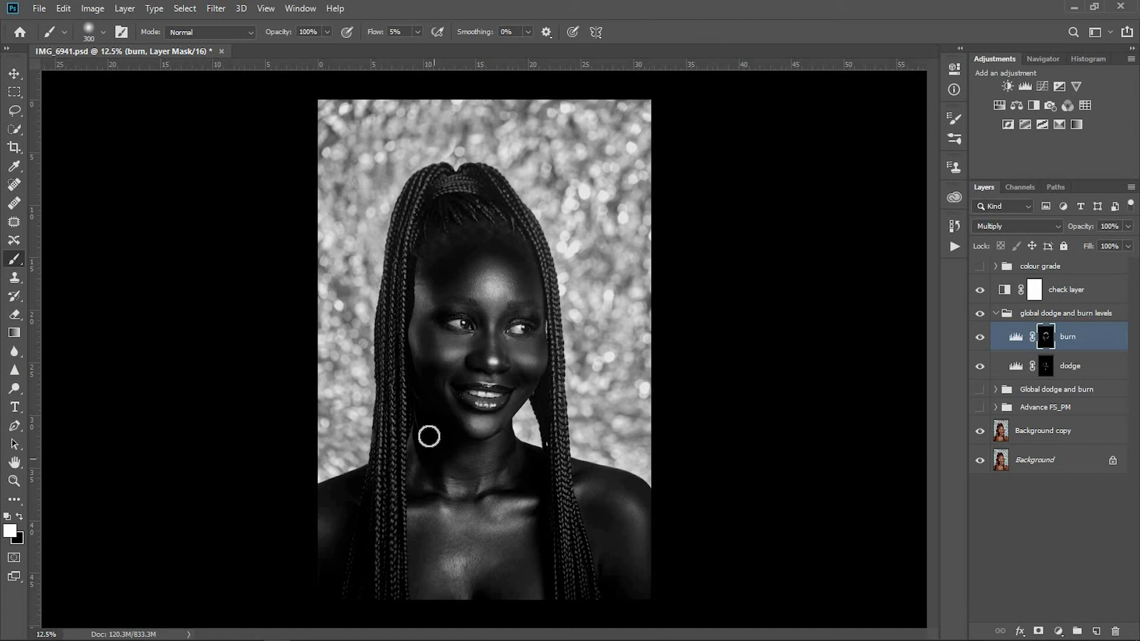
{"action": "key", "text": "bracketleft"}
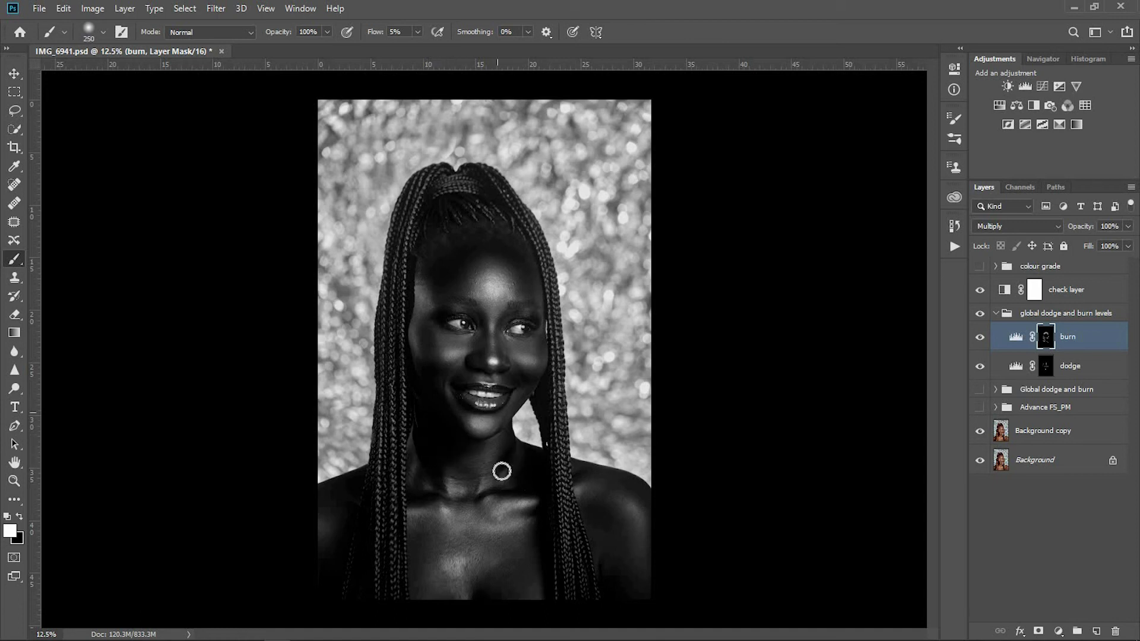
Burn the shadows across the chest, collarbone and image-right shoulder on the burn mask with a larger brush.
{"action": "key", "text": "ctrl+minus"}
{"action": "key", "text": "bracketright"}
{"action": "key", "text": "bracketright"}
{"action": "key", "text": "bracketright"}
{"action": "key", "text": "bracketleft"}
{"action": "left_click_drag", "start_coordinate": [511, 496], "coordinate": [587, 502]}
{"action": "key", "text": "bracketright"}
{"action": "key", "text": "bracketleft"}
{"action": "mouse_move", "coordinate": [595, 462]}
{"action": "left_mouse_down"}
{"action": "mouse_move", "coordinate": [556, 438]}
{"action": "mouse_move", "coordinate": [573, 495]}
{"action": "mouse_move", "coordinate": [579, 455]}
{"action": "mouse_move", "coordinate": [459, 495]}
{"action": "mouse_move", "coordinate": [466, 464]}
{"action": "mouse_move", "coordinate": [508, 455]}
{"action": "mouse_move", "coordinate": [465, 442]}
{"action": "left_mouse_up"}
Dodge the highlight on the image-left shoulder on the dodge mask with a smaller brush.
{"action": "left_click", "coordinate": [1046, 366]}
{"action": "key", "text": "bracketleft"}
{"action": "key", "text": "bracketleft"}
{"action": "key", "text": "bracketright"}
{"action": "left_click_drag", "start_coordinate": [387, 457], "coordinate": [379, 491]}
Burn the chest below the collarbones on the burn mask with an enlarged brush.
{"action": "left_click", "coordinate": [1047, 337]}
{"action": "key", "text": "bracketright"}
{"action": "key", "text": "bracketright"}
{"action": "left_click_drag", "start_coordinate": [451, 474], "coordinate": [504, 499]}
Dodge the image-right shoulder highlight on the dodge mask with a smaller brush, and return to the burn layer.
{"action": "left_click", "coordinate": [1046, 366]}
{"action": "key", "text": "bracketleft"}
{"action": "key", "text": "bracketleft"}
{"action": "left_click_drag", "start_coordinate": [549, 444], "coordinate": [589, 501]}
{"action": "key", "text": "alt+bracketright"}
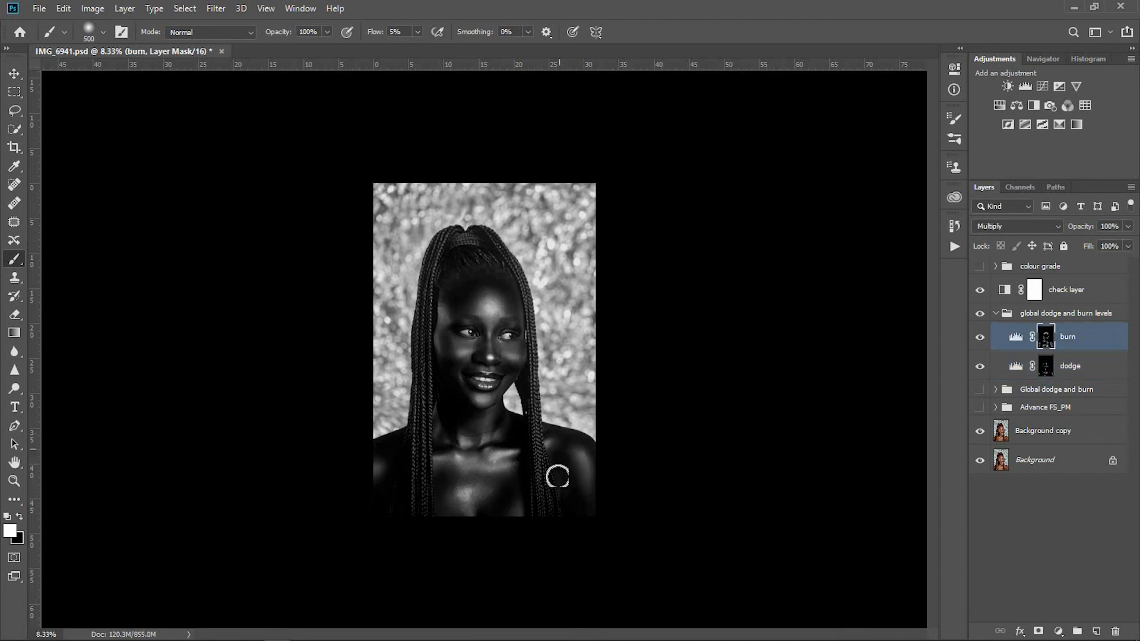
Touch up the face highlights on the dodge mask, reducing the brush size to 175 for finer areas.
{"action": "key", "text": "alt+bracketleft"}
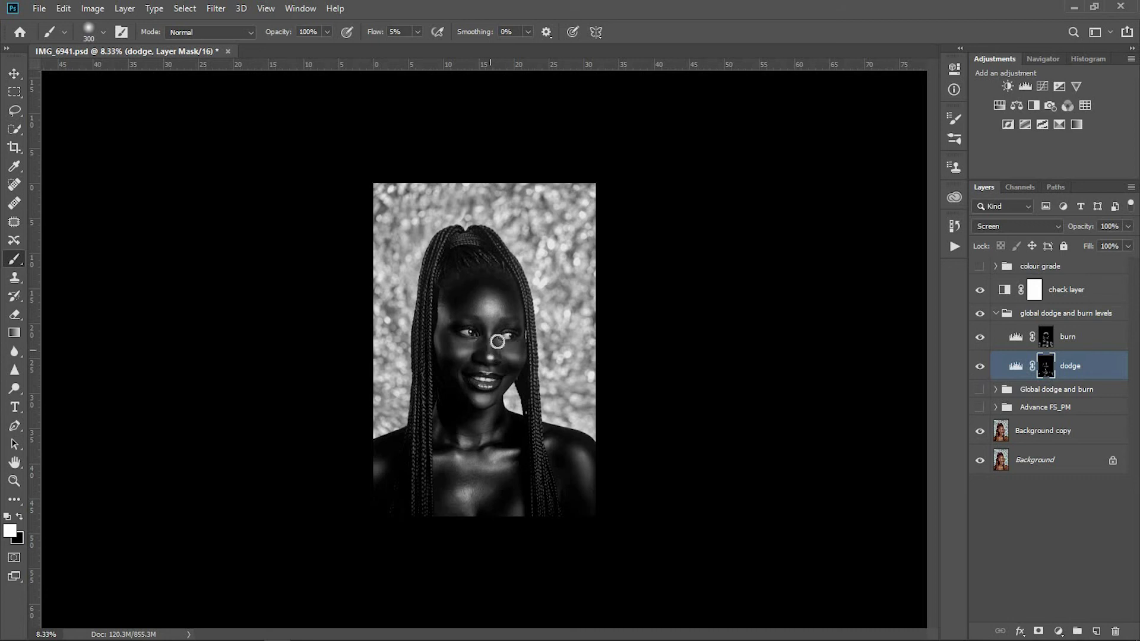
{"action": "key", "text": "ctrl+plus"}
{"action": "key", "text": "bracketleft"}
{"action": "key", "text": "bracketleft"}
{"action": "key", "text": "bracketleft"}
{"action": "left_click", "coordinate": [1045, 336]}
{"action": "key", "text": "alt+bracketleft"}
{"action": "key", "text": "alt+bracketright"}
{"action": "key", "text": "alt+bracketleft"}
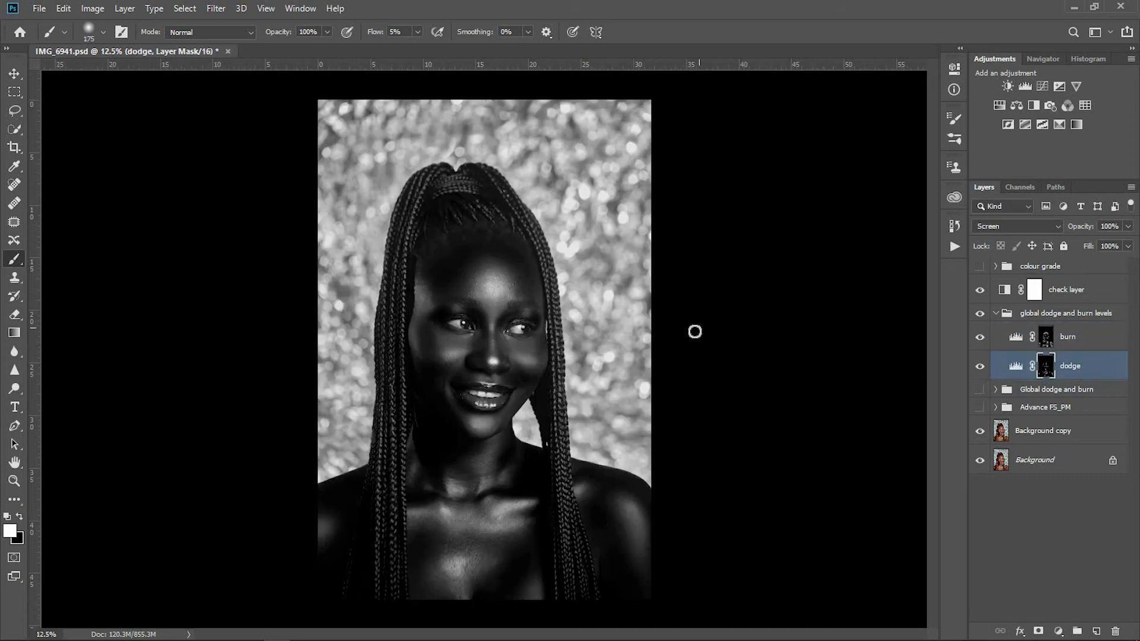
Hide the check layer and show the Advance FS_PM group to return to the colour portrait.
{"action": "left_click", "coordinate": [980, 290]}
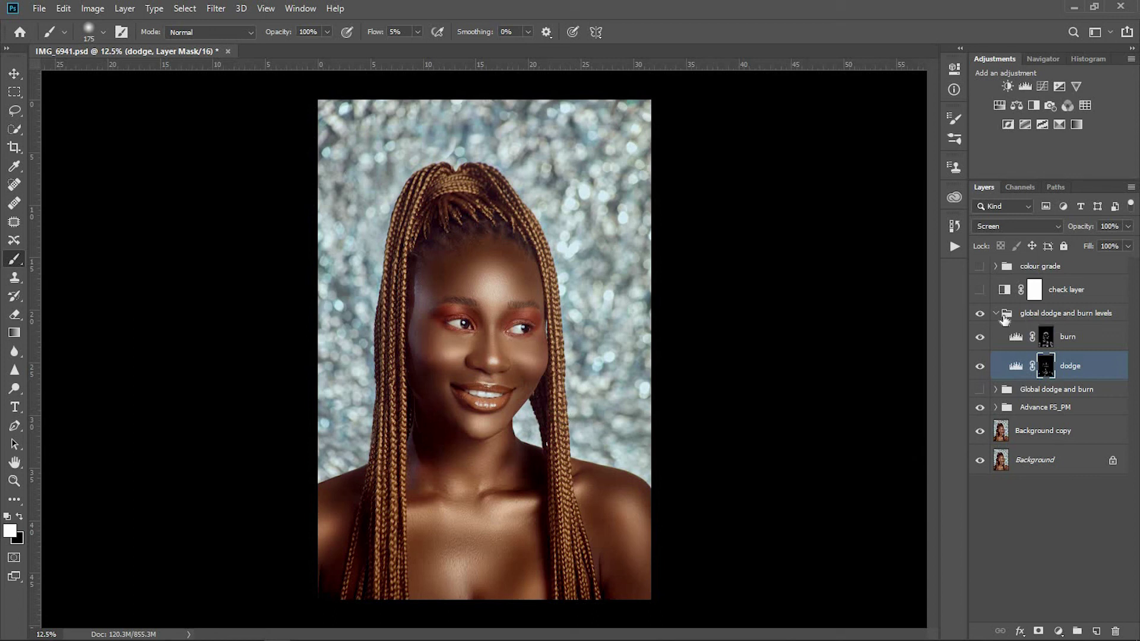
Soften the burn layer's mask with a Gaussian Blur of 40 pixels, and return to the colour image.
{"action": "left_click", "coordinate": [1051, 345]}
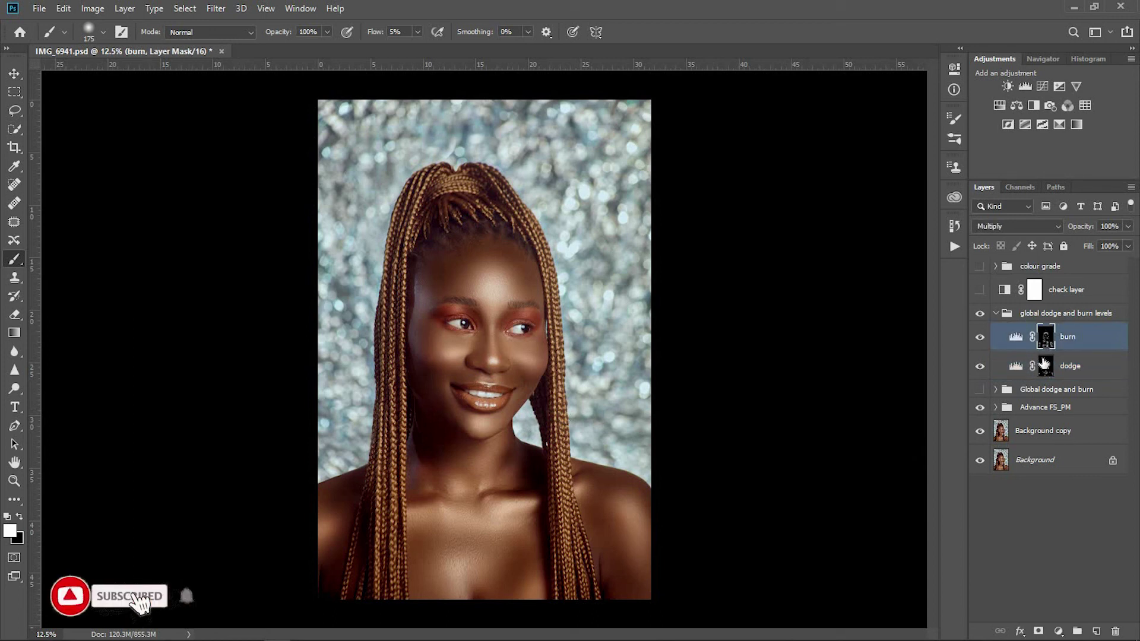
{"action": "left_click", "coordinate": [1046, 343], "text": "alt"}
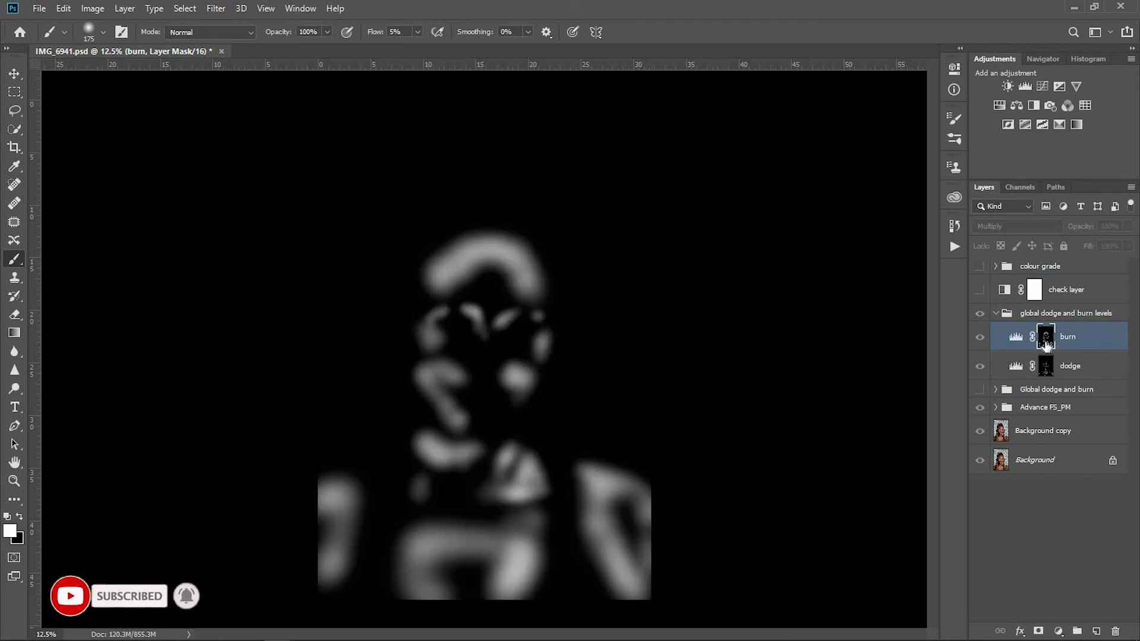
{"action": "left_click", "coordinate": [216, 9]}
{"action": "mouse_move", "coordinate": [298, 184]}
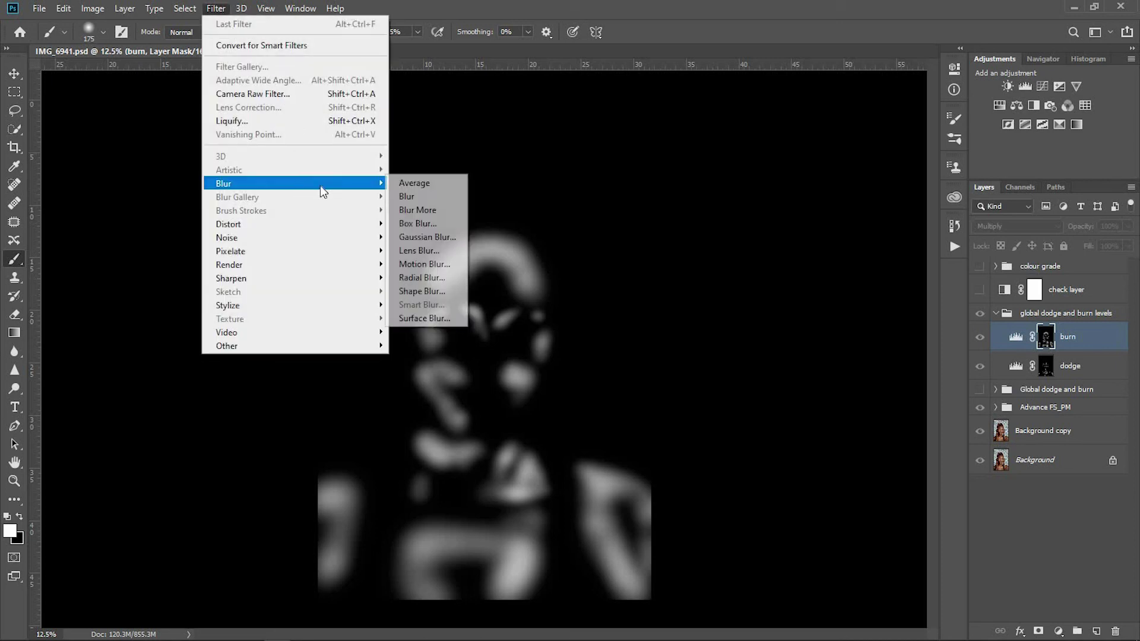
{"action": "left_click", "coordinate": [435, 238]}
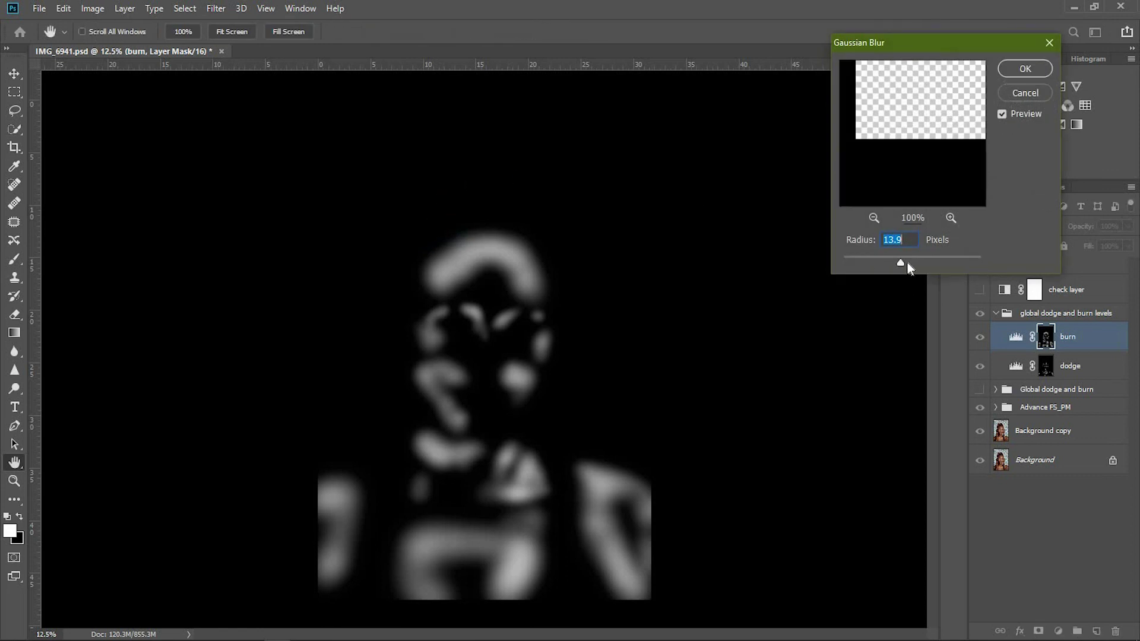
{"action": "left_click_drag", "start_coordinate": [907, 262], "coordinate": [910, 260]}
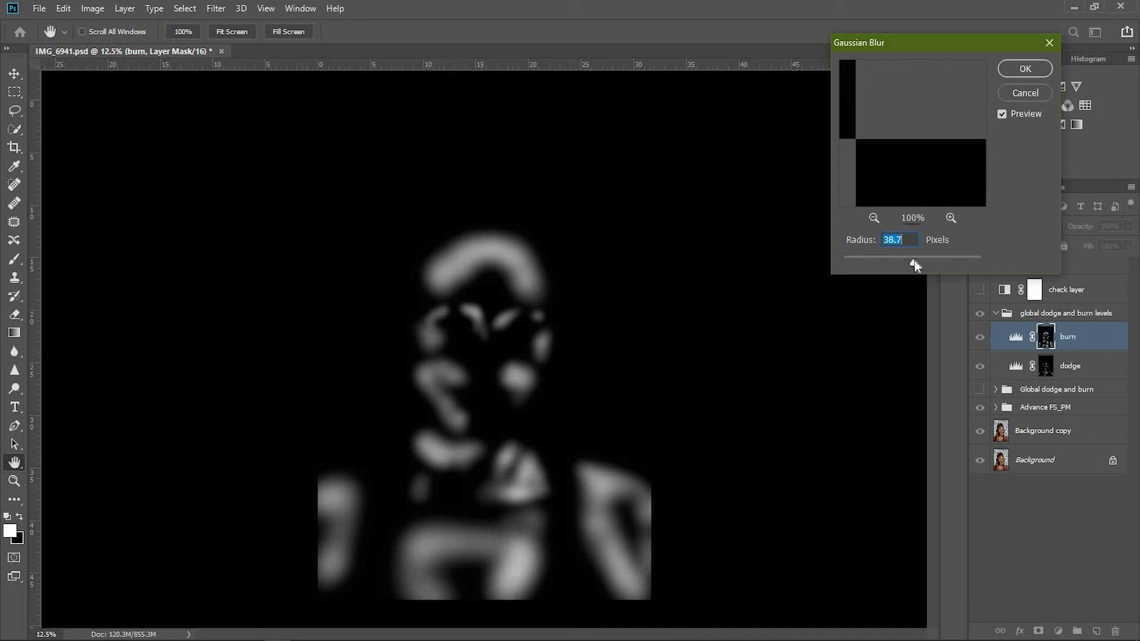
{"action": "left_click_drag", "start_coordinate": [916, 260], "coordinate": [917, 260]}
{"action": "type", "text": "40"}
{"action": "left_click", "coordinate": [1025, 68]}
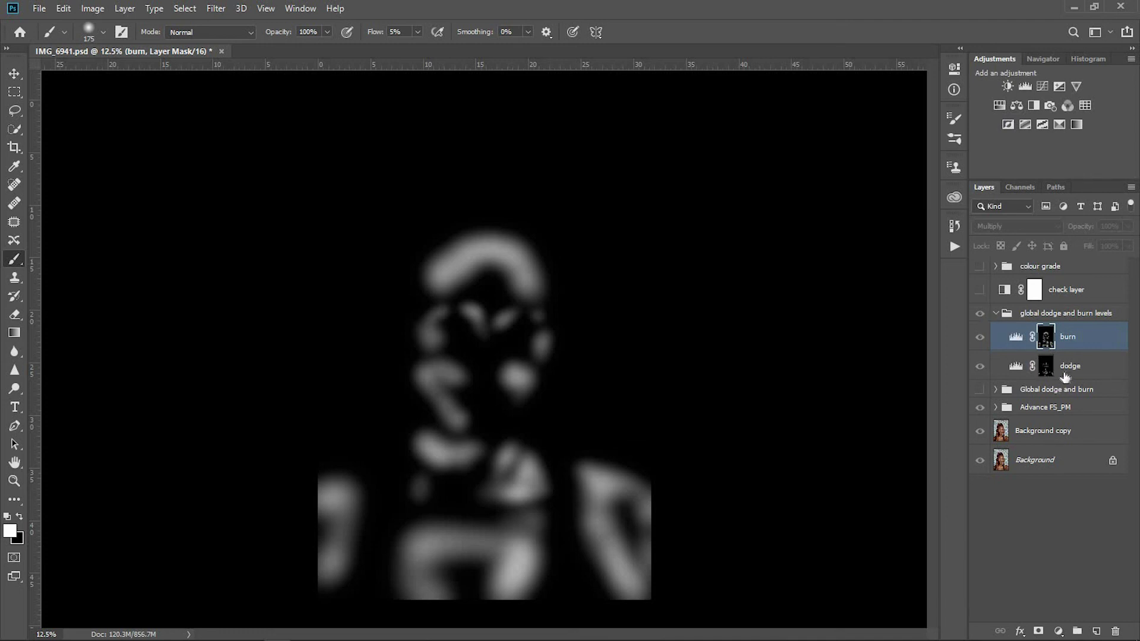
{"action": "left_click", "coordinate": [1046, 344], "text": "alt"}
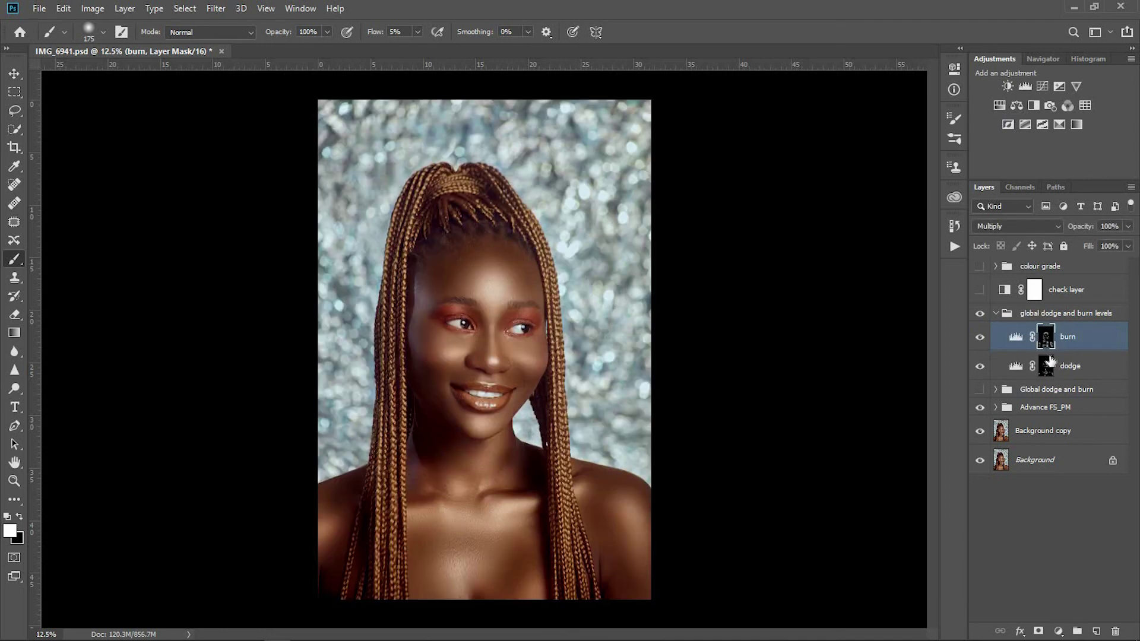
Soften the dodge layer's mask with a Gaussian Blur of 24.9 pixels, and return to the colour image.
{"action": "left_click", "coordinate": [1046, 371], "text": "alt"}
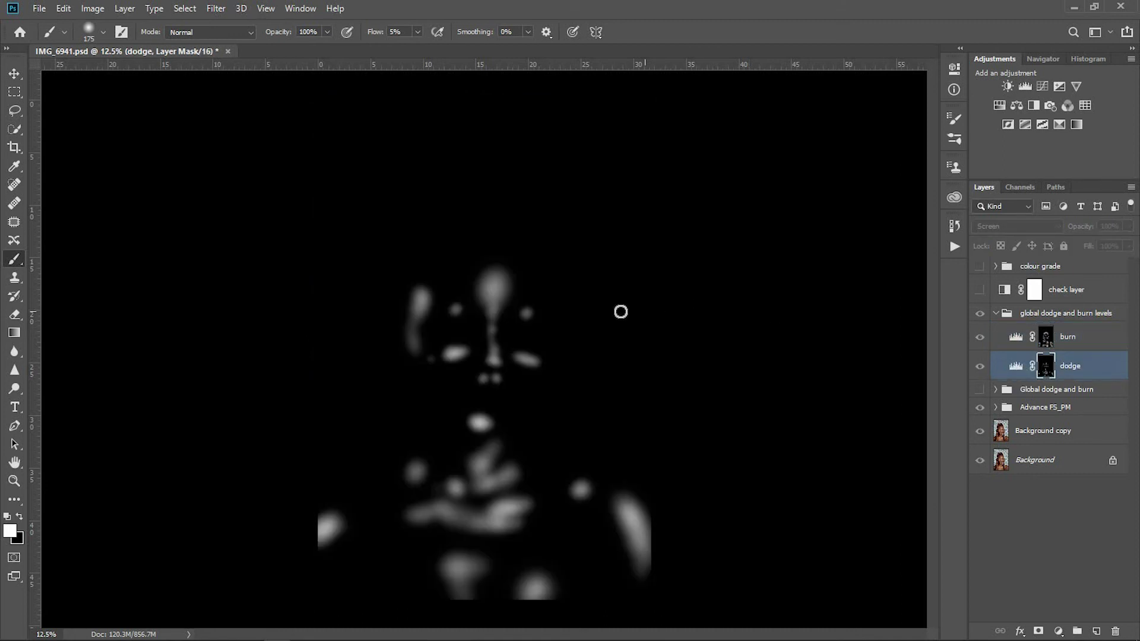
{"action": "left_click", "coordinate": [221, 8]}
{"action": "mouse_move", "coordinate": [363, 186]}
{"action": "left_click", "coordinate": [427, 237]}
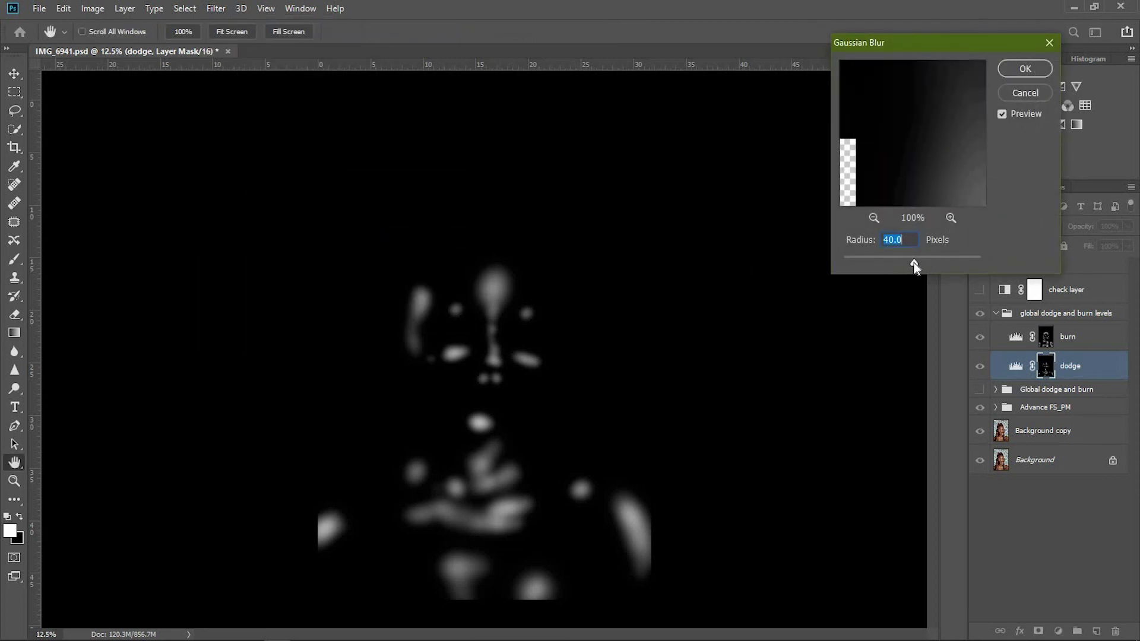
{"action": "left_click_drag", "start_coordinate": [912, 261], "coordinate": [907, 261]}
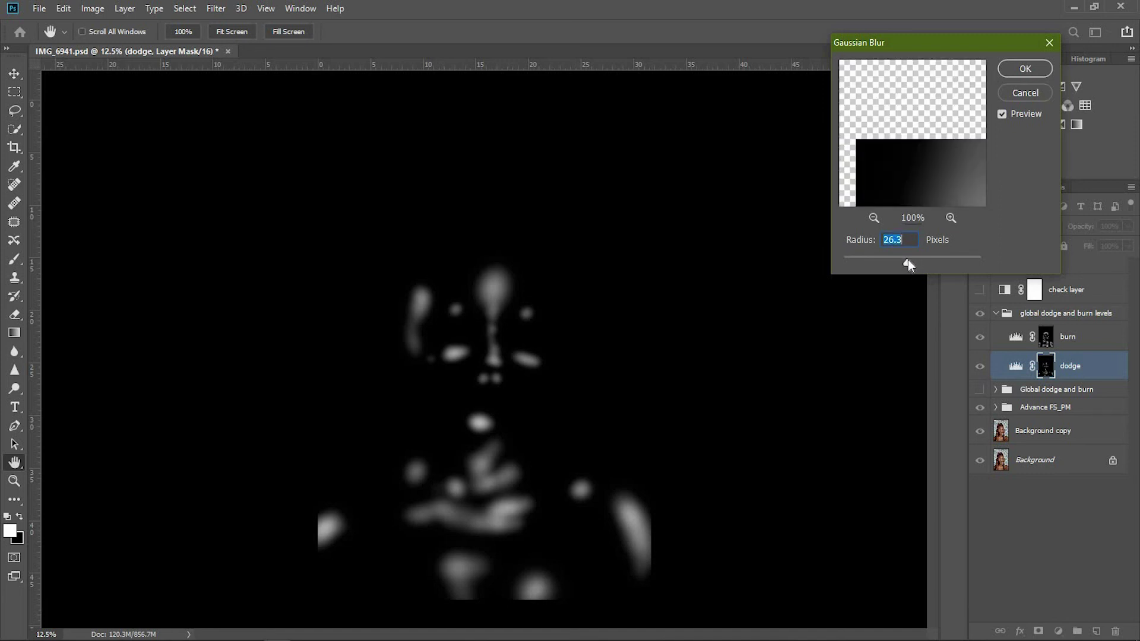
{"action": "left_click_drag", "start_coordinate": [907, 260], "coordinate": [905, 260]}
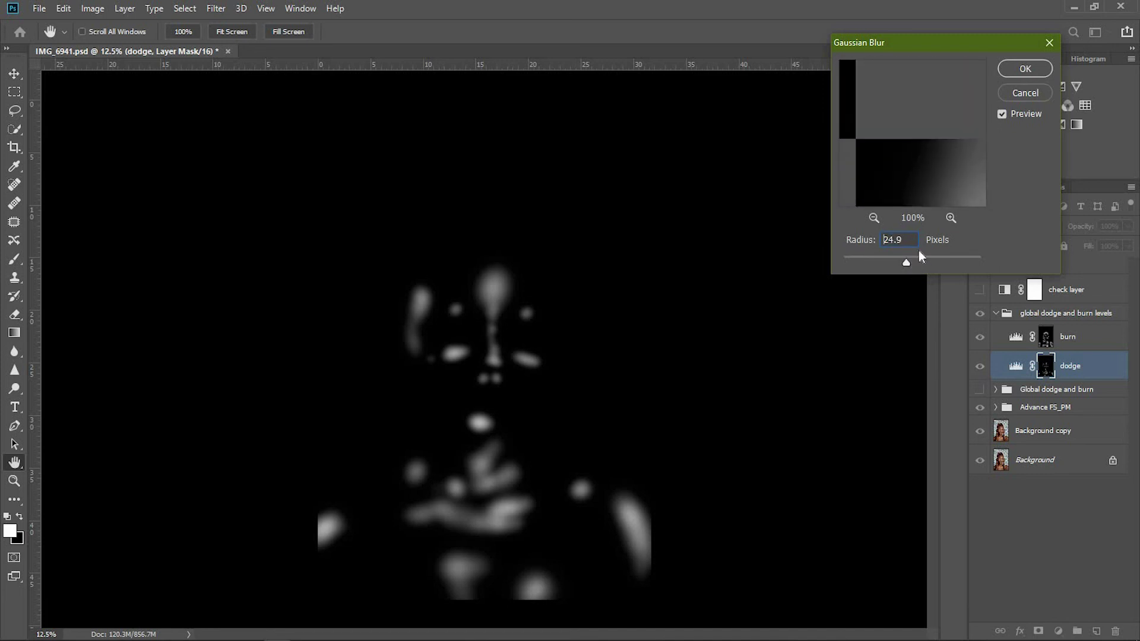
{"action": "left_click", "coordinate": [1024, 69]}
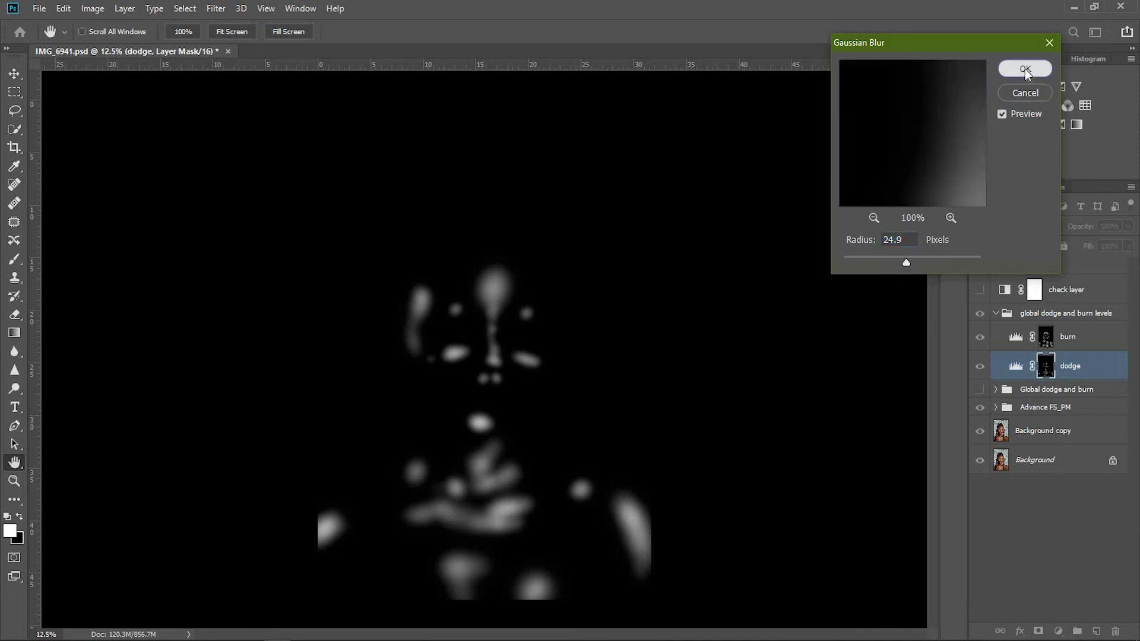
{"action": "key", "text": "b"}
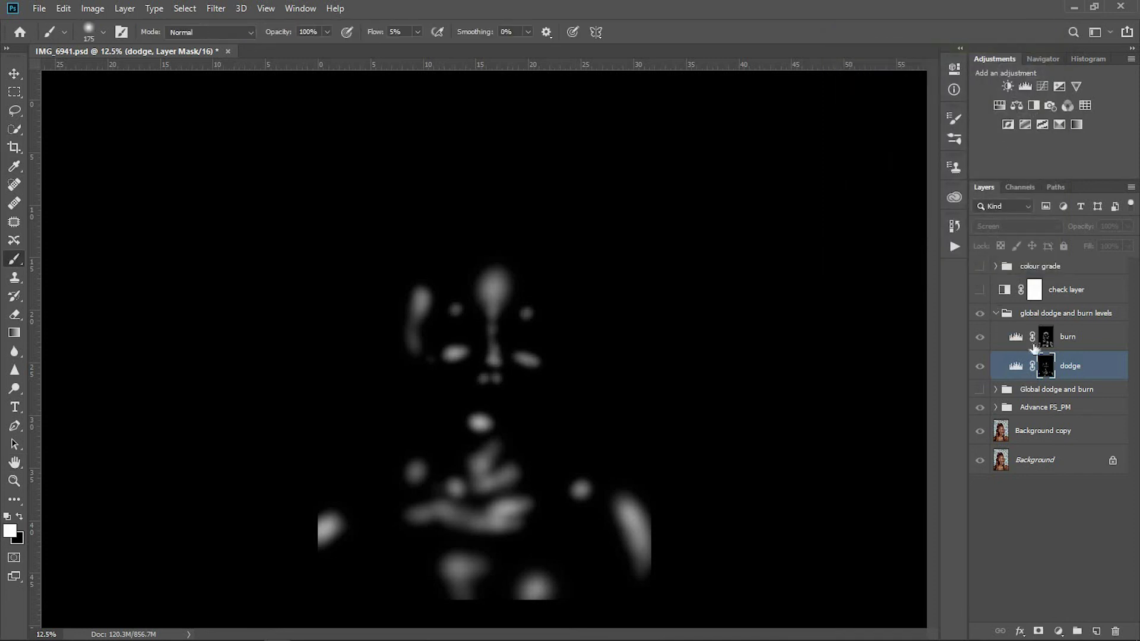
{"action": "left_click", "coordinate": [1046, 369], "text": "alt"}
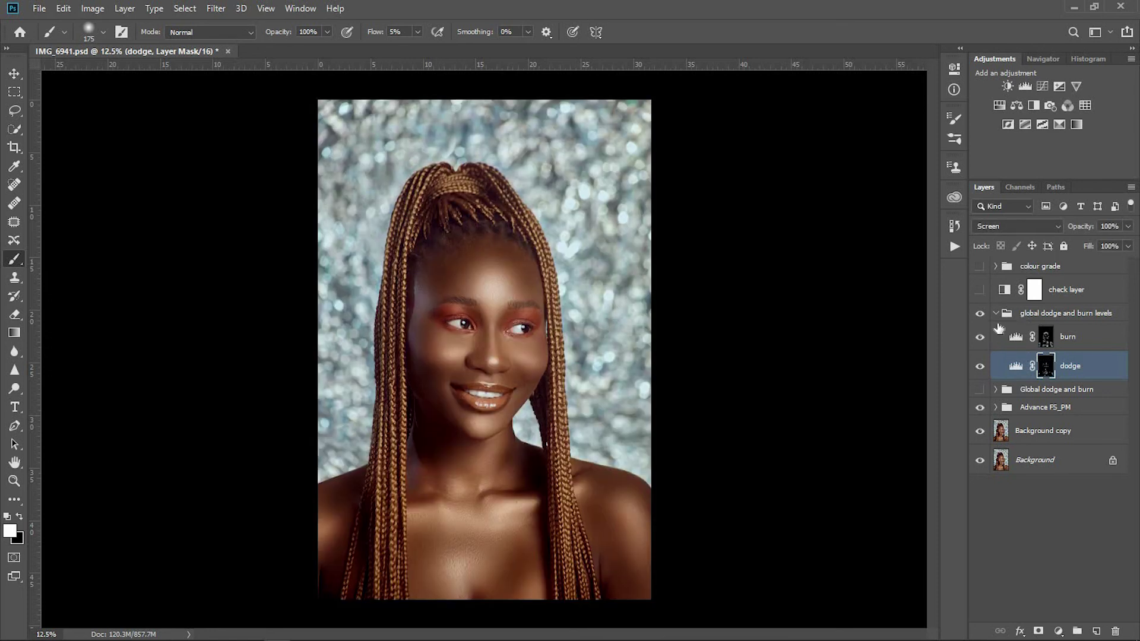
Compare the portrait with and without the global dodge and burn levels group, then collapse the group and lower its opacity.
{"action": "left_click", "coordinate": [980, 314]}
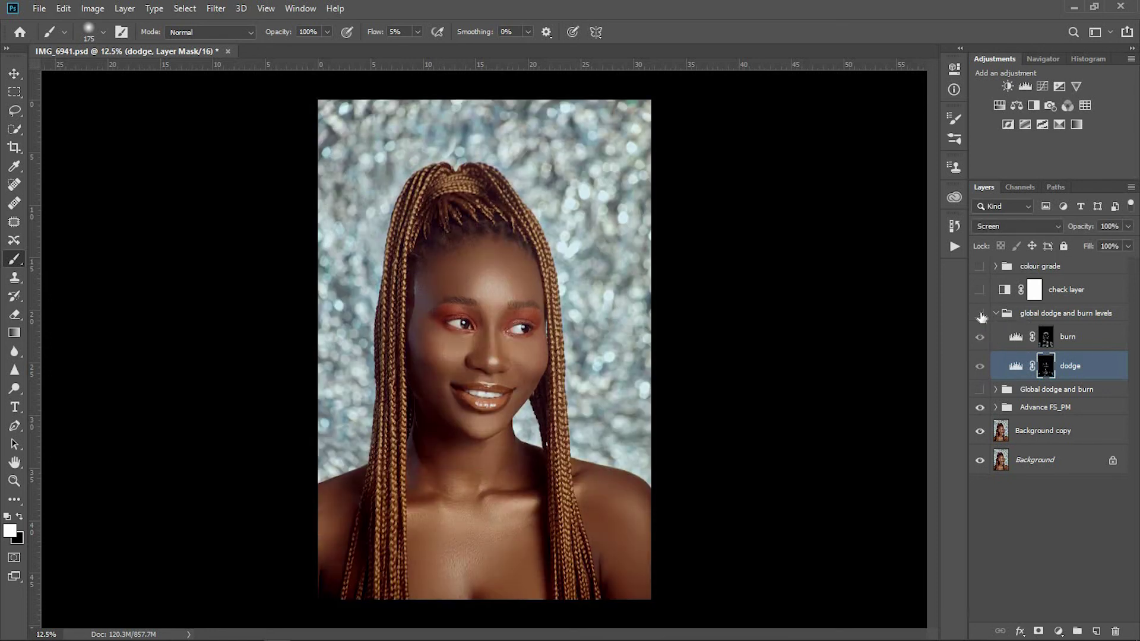
{"action": "left_click", "coordinate": [980, 314]}
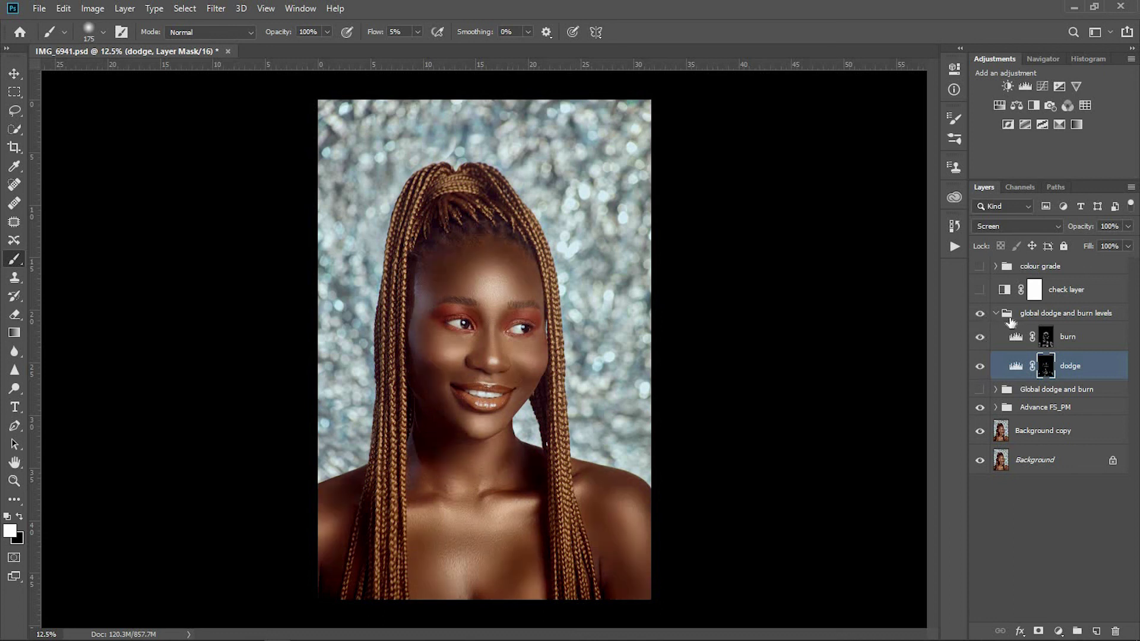
{"action": "left_click", "coordinate": [1018, 314]}
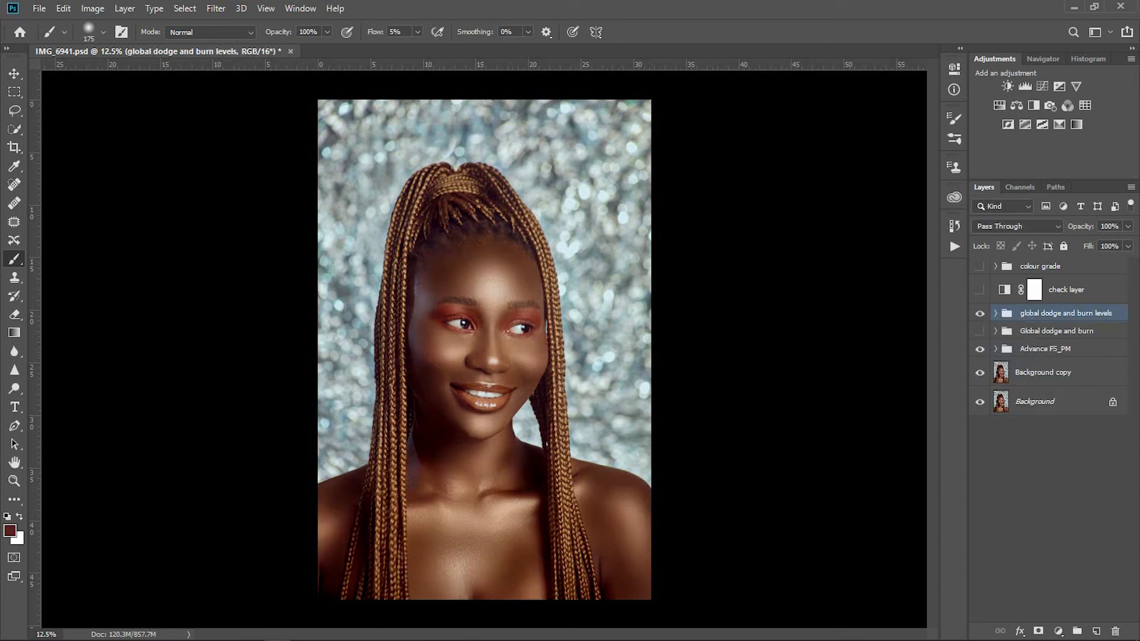
{"action": "left_click", "coordinate": [1128, 227]}
{"action": "left_click_drag", "start_coordinate": [1124, 240], "coordinate": [1110, 241]}
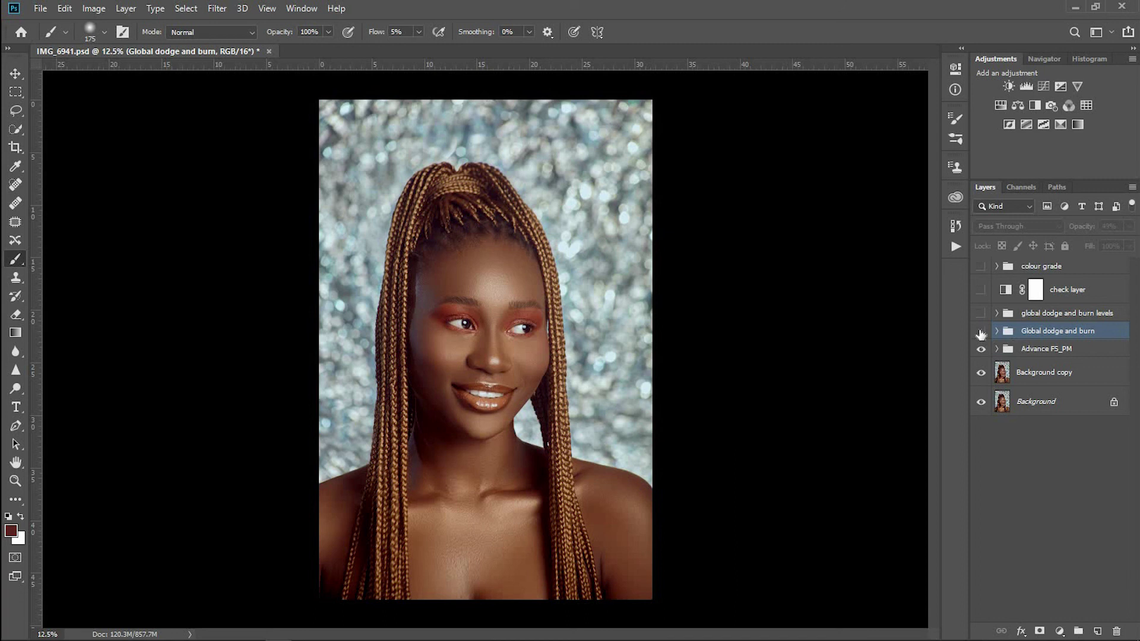
Compare the two dodge and burn groups, leaving Global dodge and burn shown and global dodge and burn levels hidden.
{"action": "left_click", "coordinate": [980, 333]}
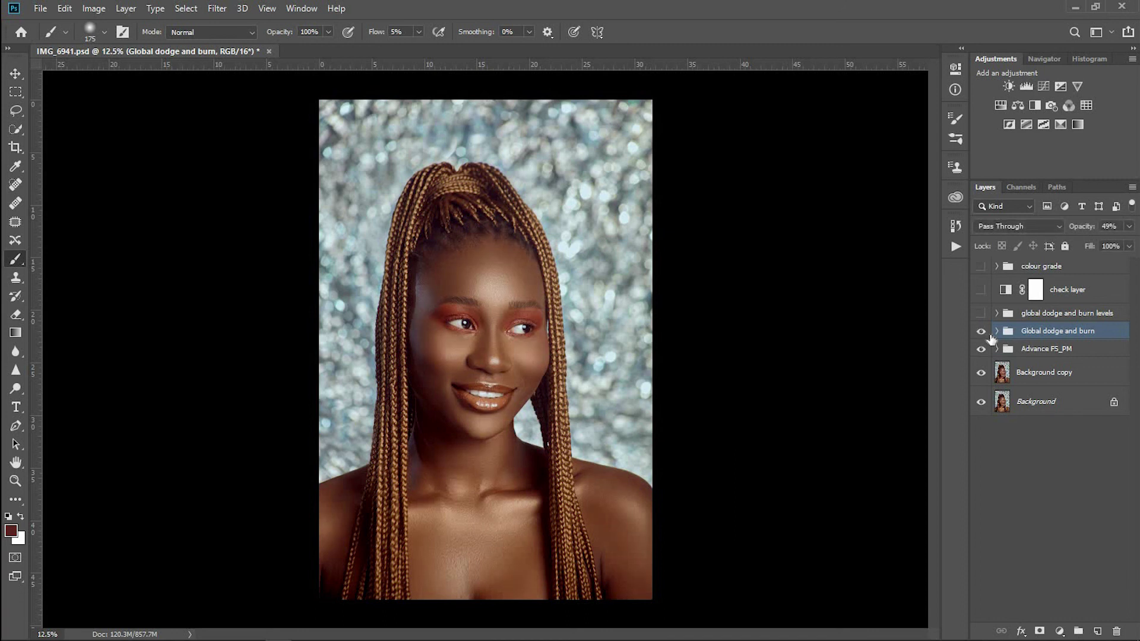
{"action": "left_click", "coordinate": [985, 331]}
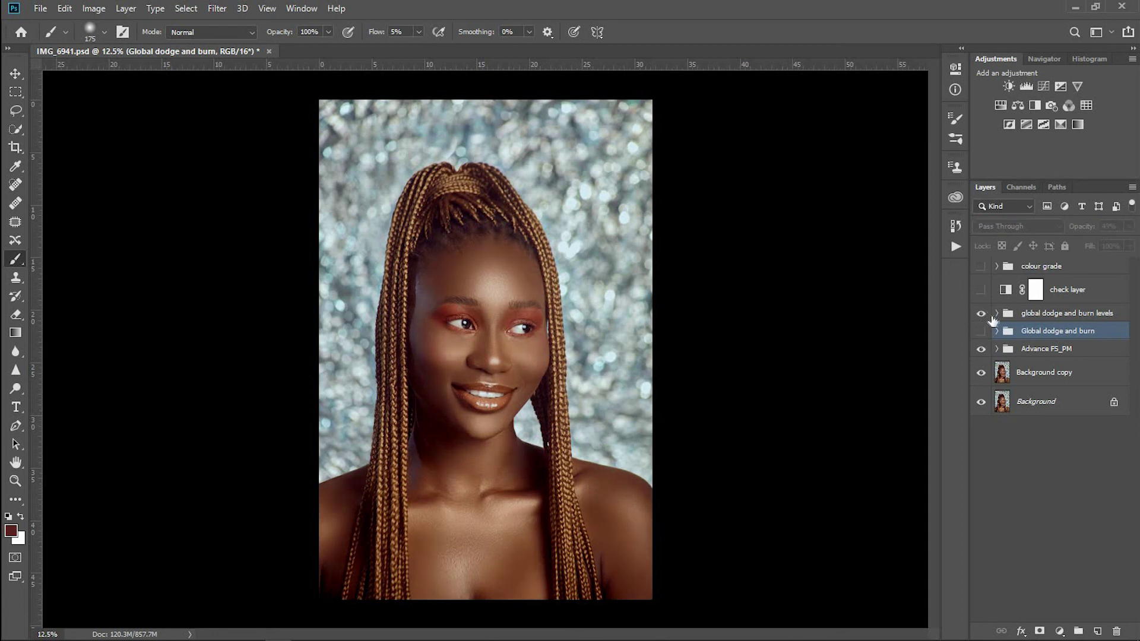
{"action": "left_click", "coordinate": [981, 314]}
{"action": "left_click", "coordinate": [982, 332]}
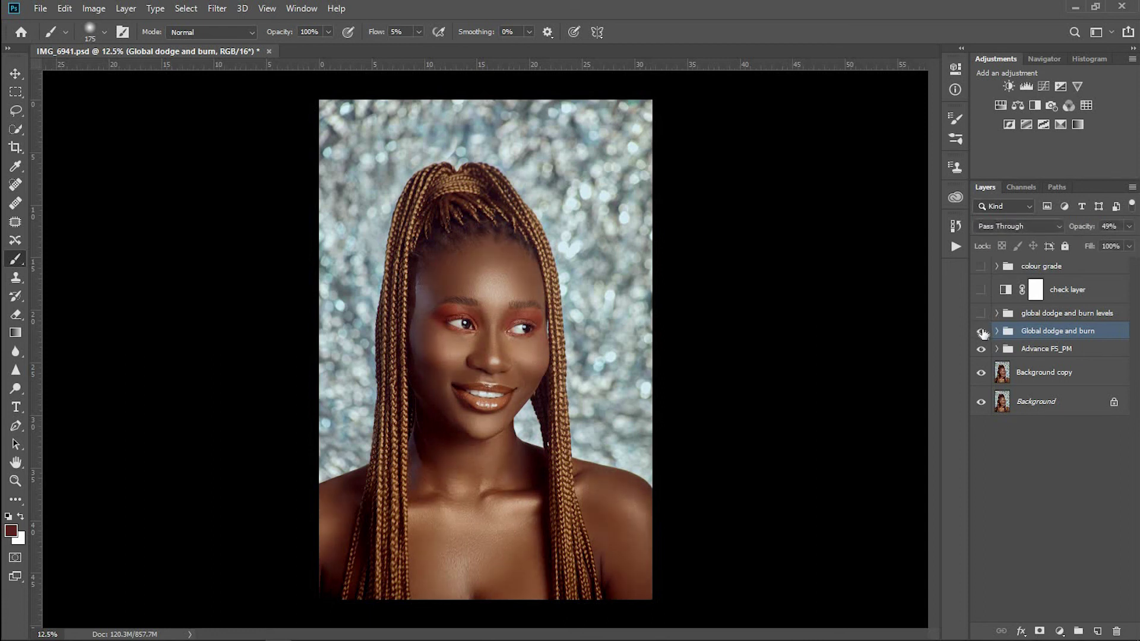
{"action": "left_click", "coordinate": [982, 314]}
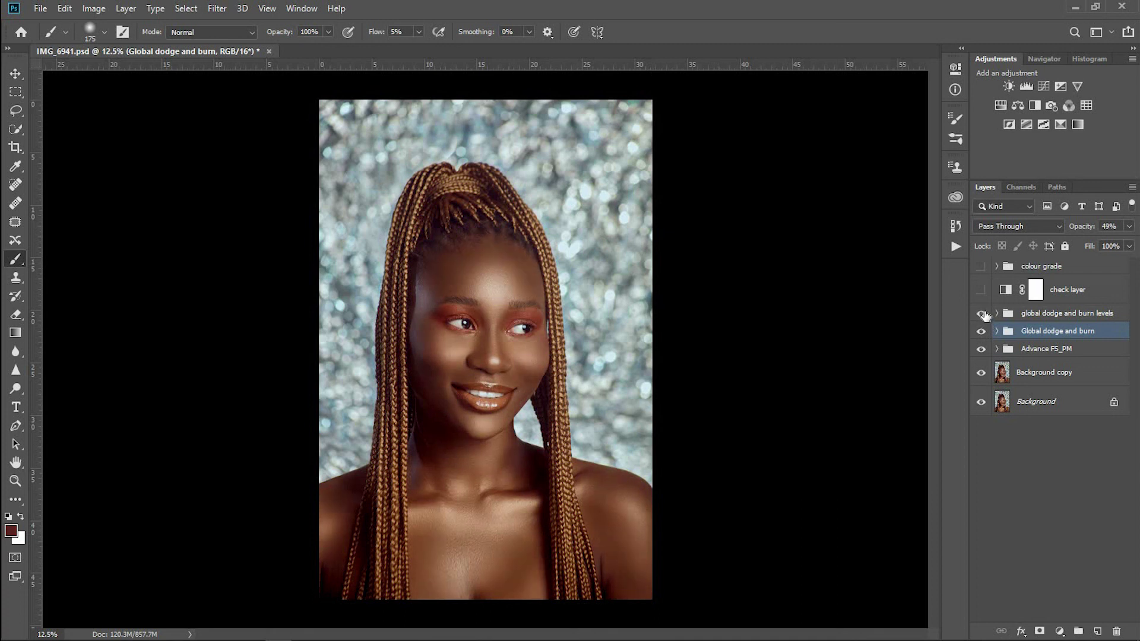
{"action": "left_click", "coordinate": [982, 314]}
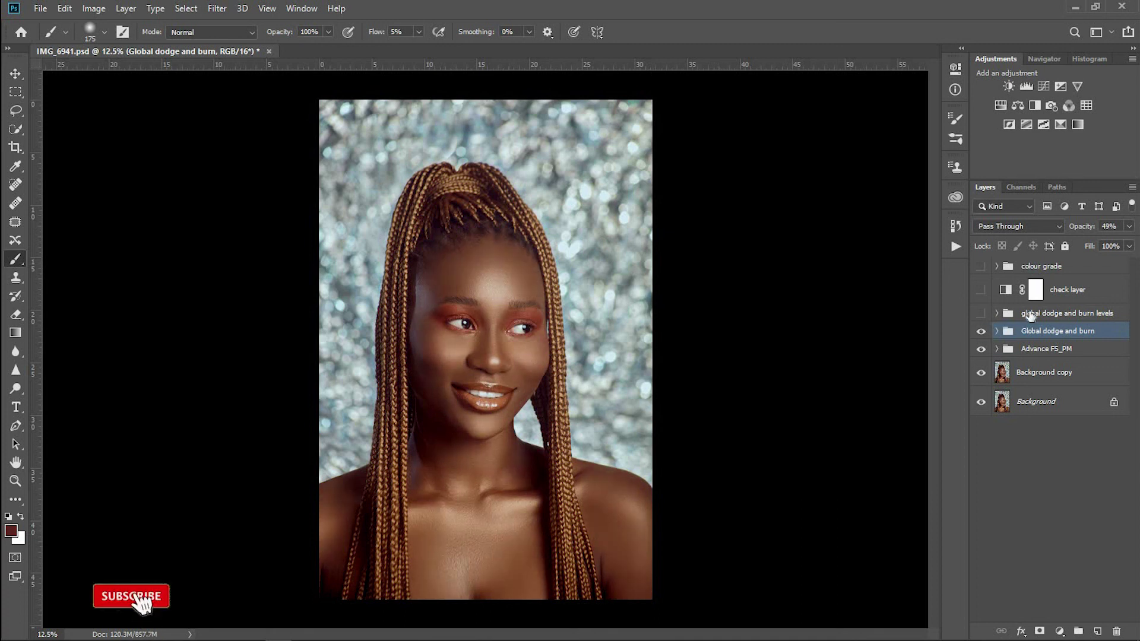
Delete the check layer and show the colour grade group.
{"action": "left_click_drag", "start_coordinate": [1071, 297], "coordinate": [1118, 630]}
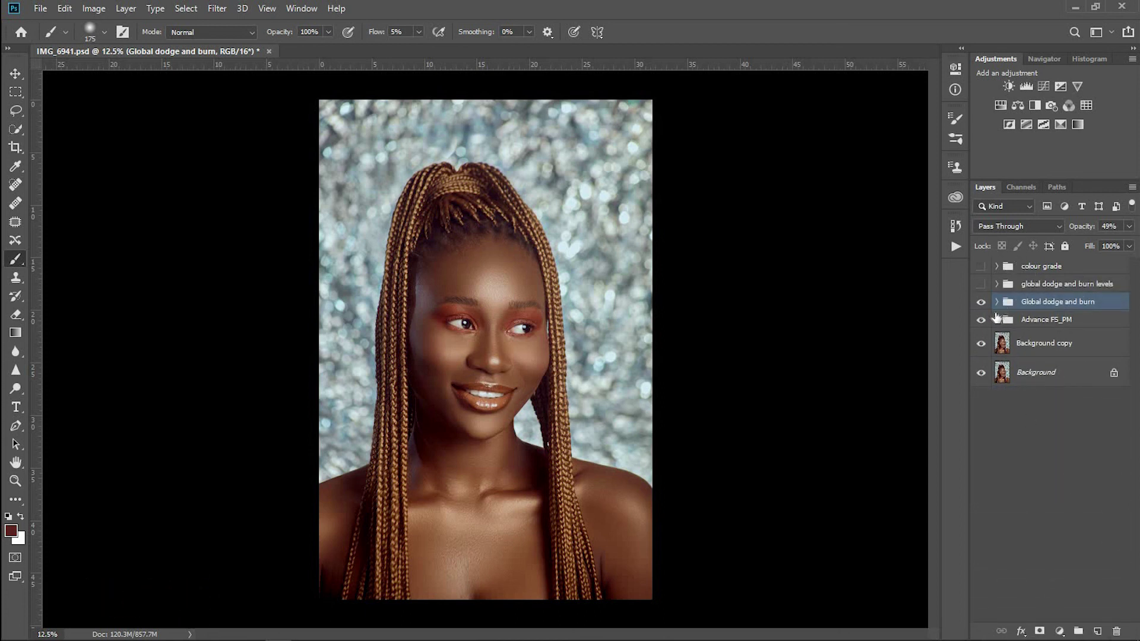
{"action": "left_click", "coordinate": [1130, 228]}
{"action": "left_click", "coordinate": [1082, 423]}
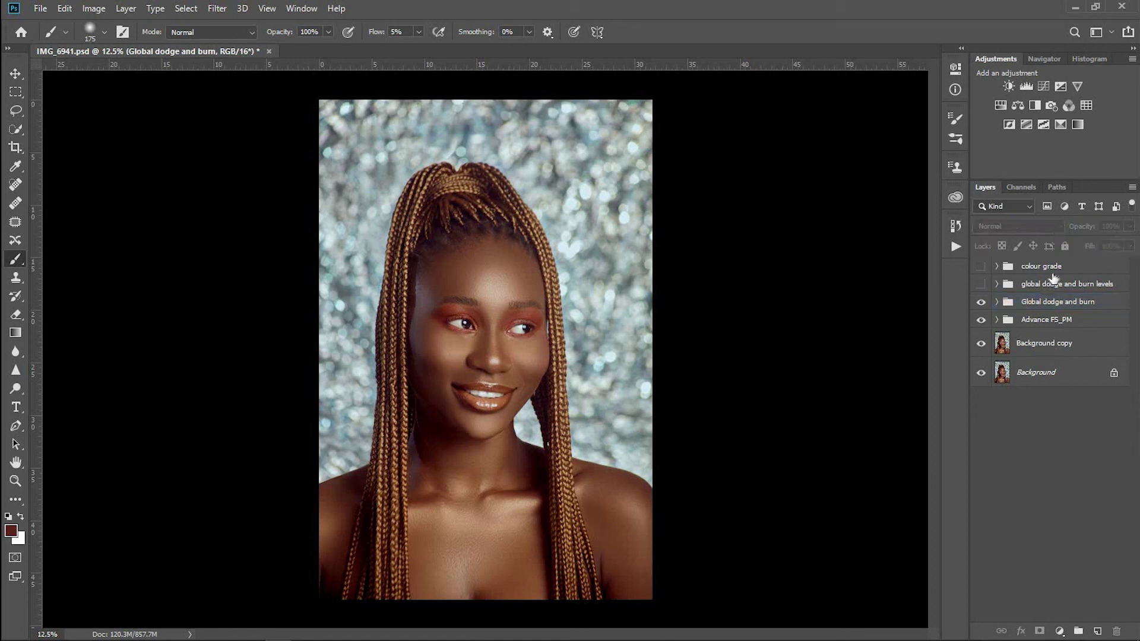
{"action": "left_click", "coordinate": [1029, 268]}
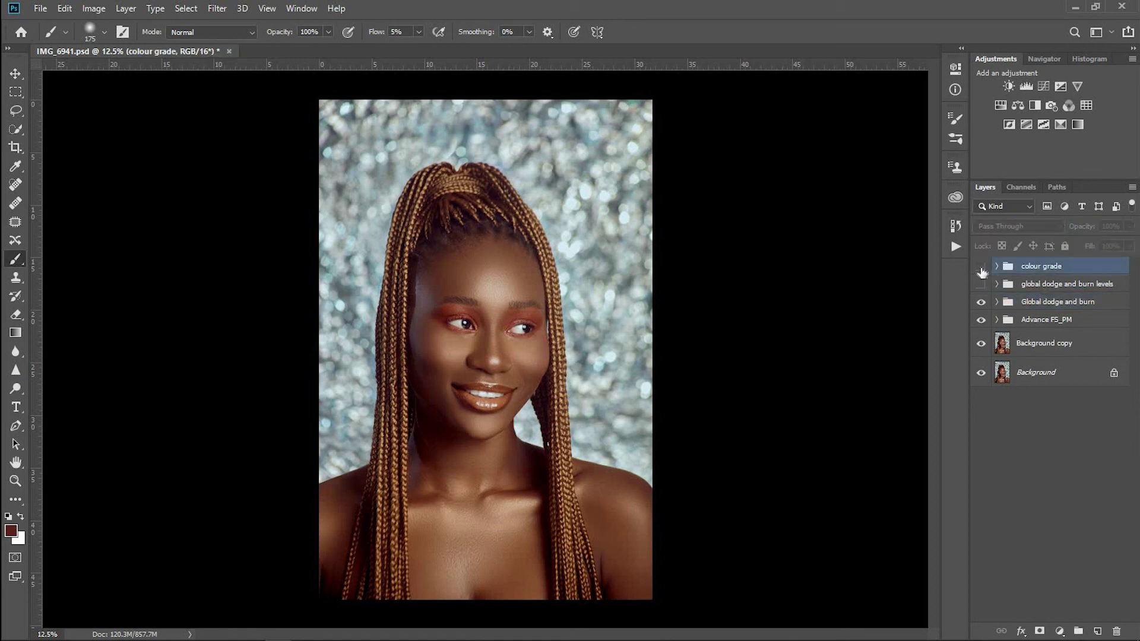
{"action": "left_click", "coordinate": [981, 268]}
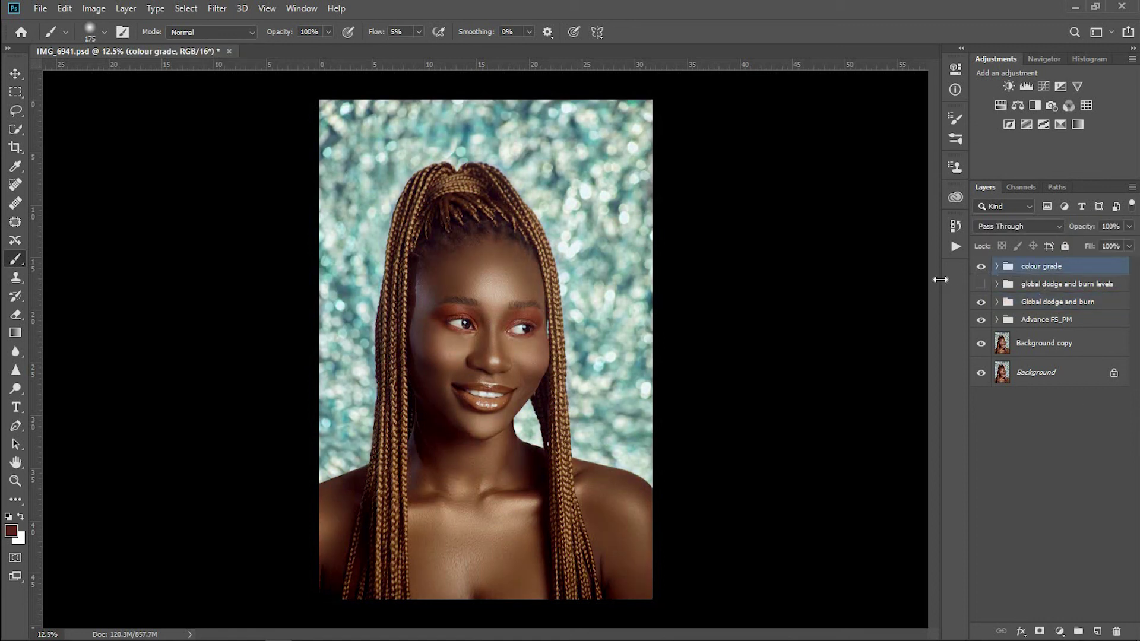